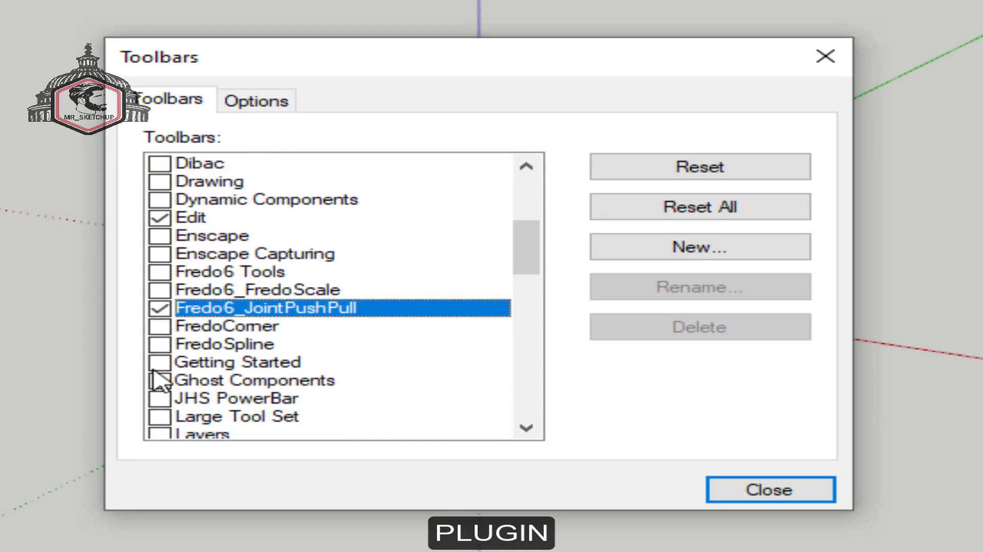
- Enable the Profile Builder 2, QuadFace Tools, Selection Toys, Vertex Tools and Views toolbars and close the toolbar settings
scroll(154, 374, "down", 2)
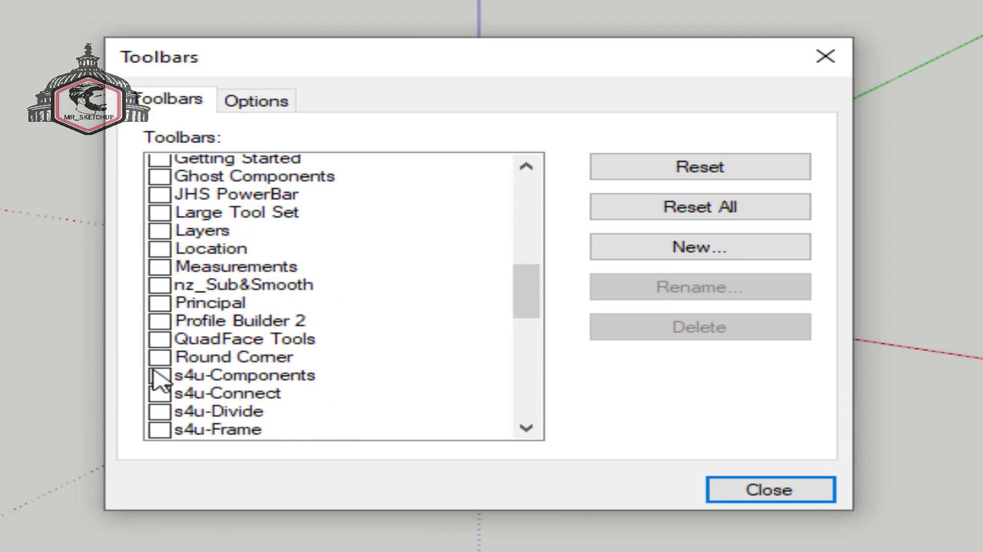
left_click(160, 309)
left_click(160, 326)
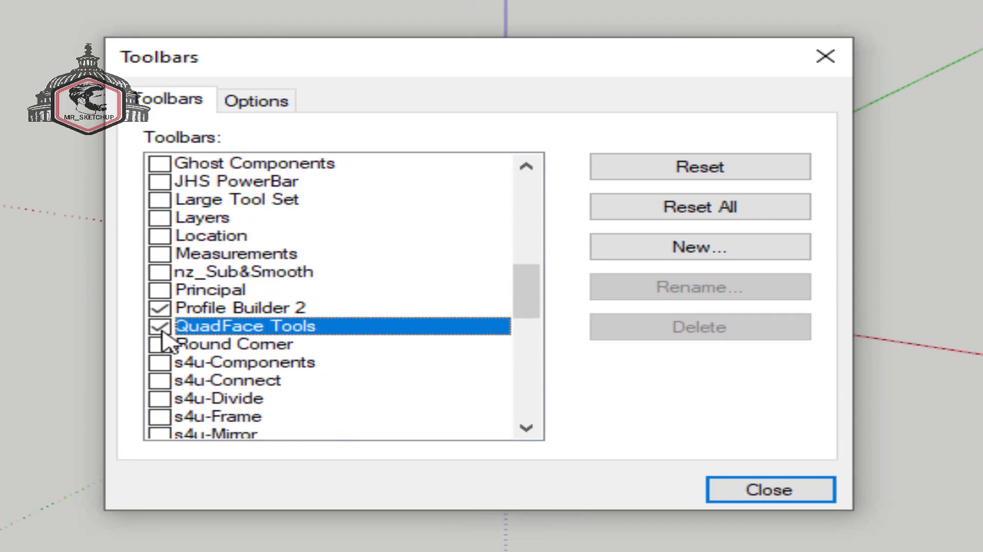
scroll(163, 339, "down", 4)
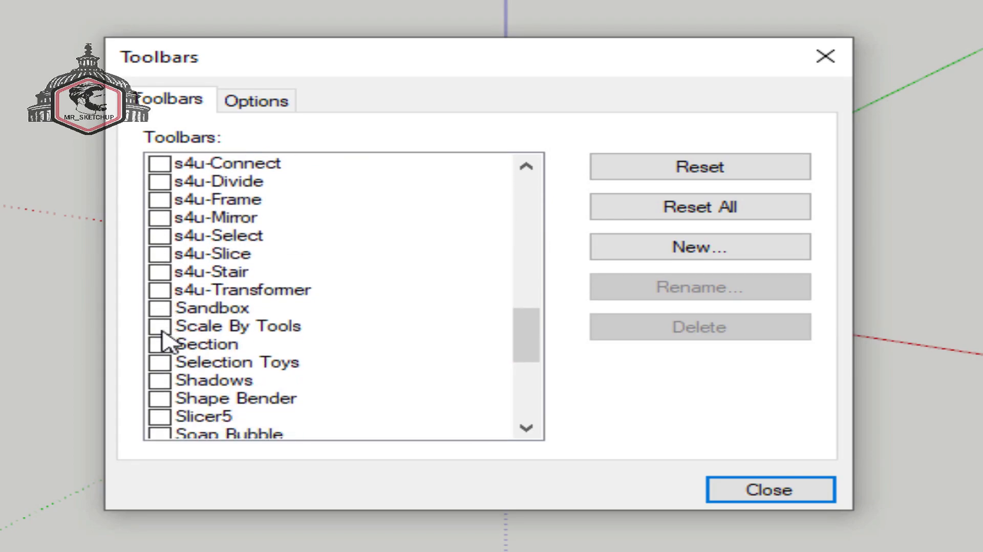
left_click(159, 362)
scroll(162, 365, "down", 5)
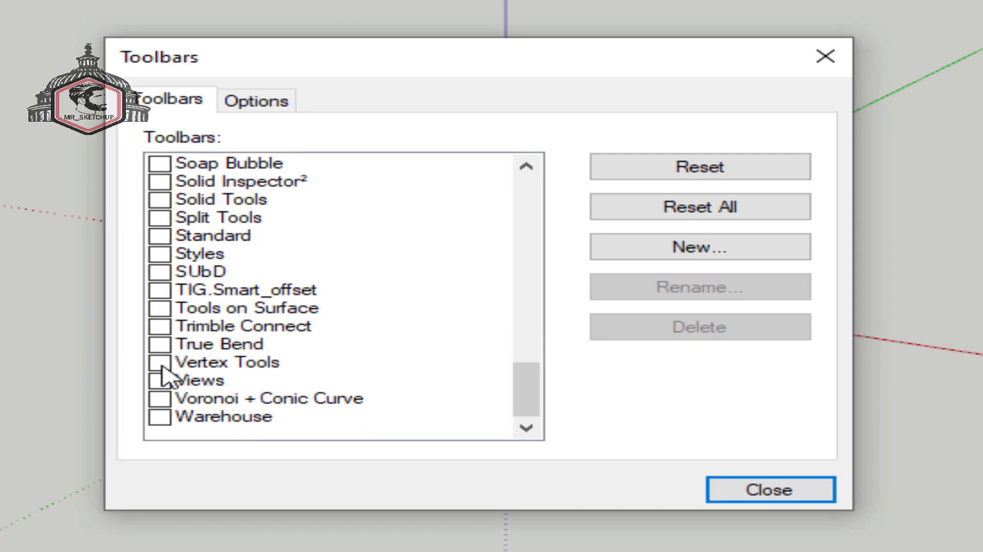
left_click(160, 362)
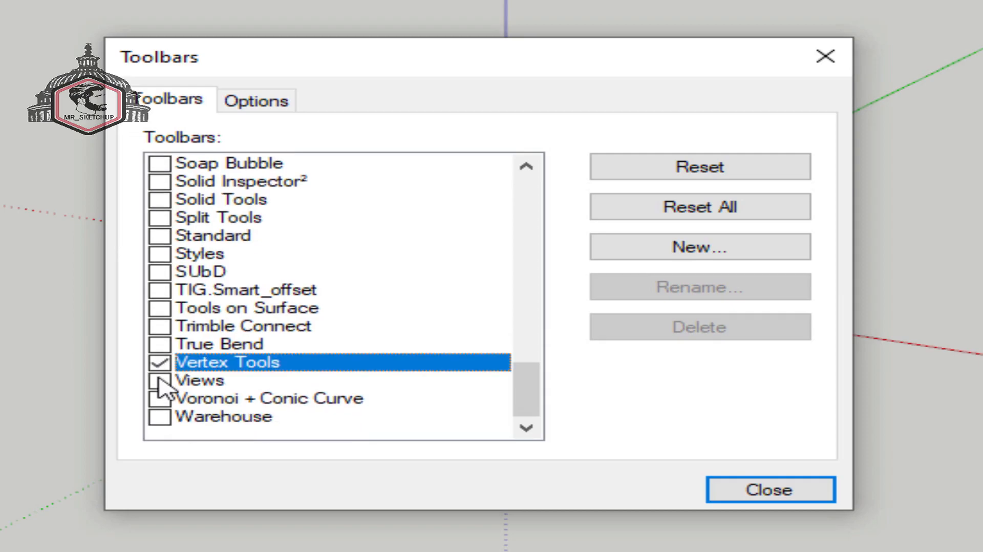
left_click(160, 380)
left_click(827, 63)
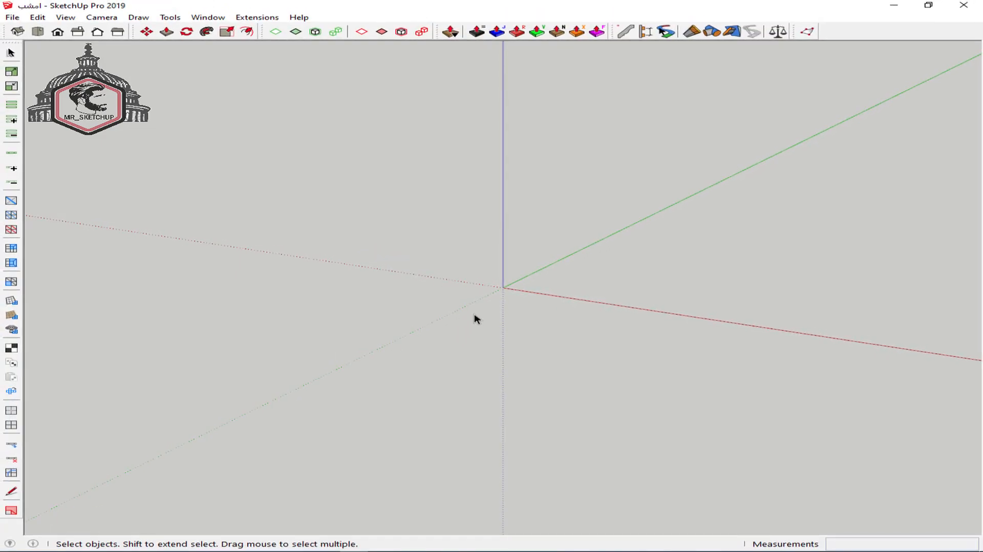
- Draw a flat circle centred on the origin with a 5 m radius and 32 segments
key("c")
left_click(503, 287)
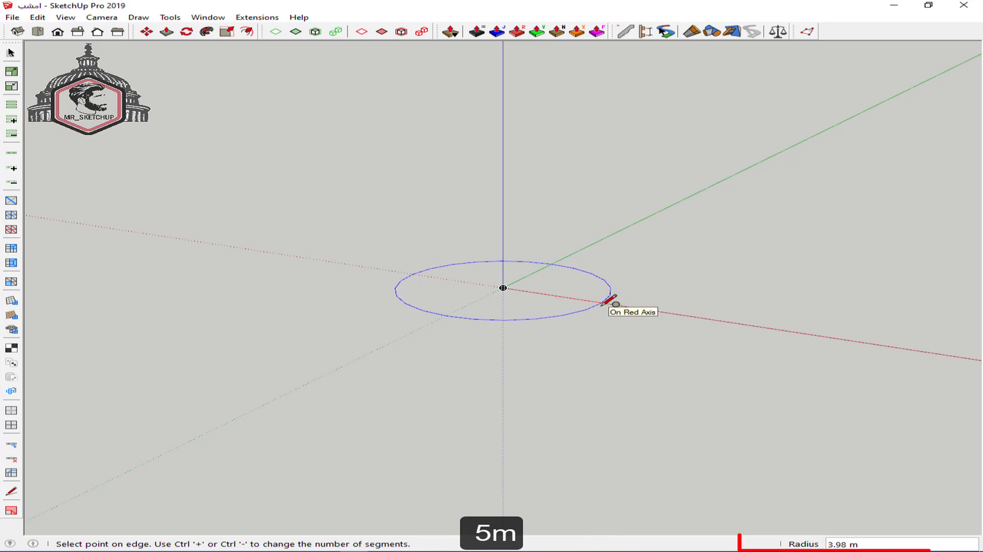
type("5m")
key("Return")
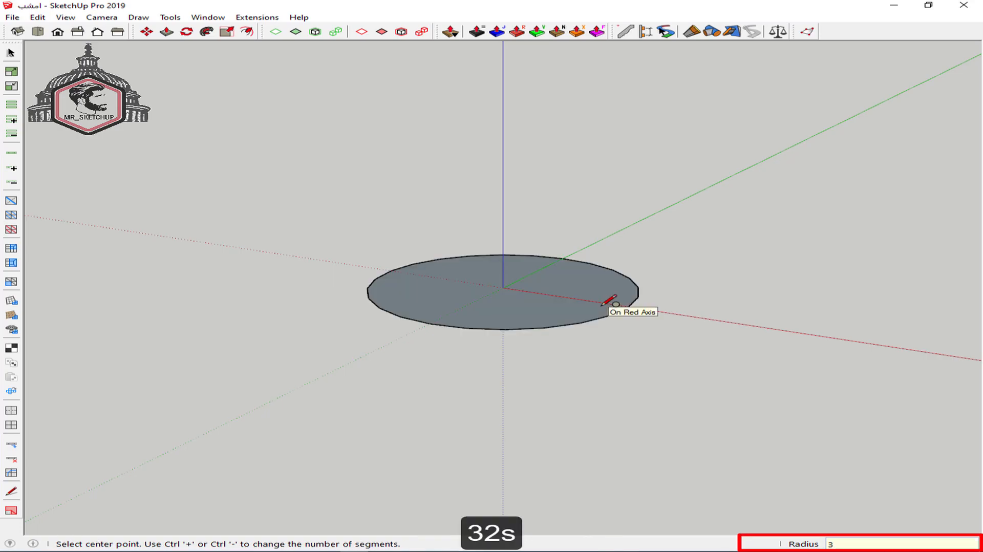
key("space")
- Draw a vertical circle, 4 m radius and 100 segments, centred where the flat circle's edge meets the red axis
middle_click_drag(608, 296, 690, 387)
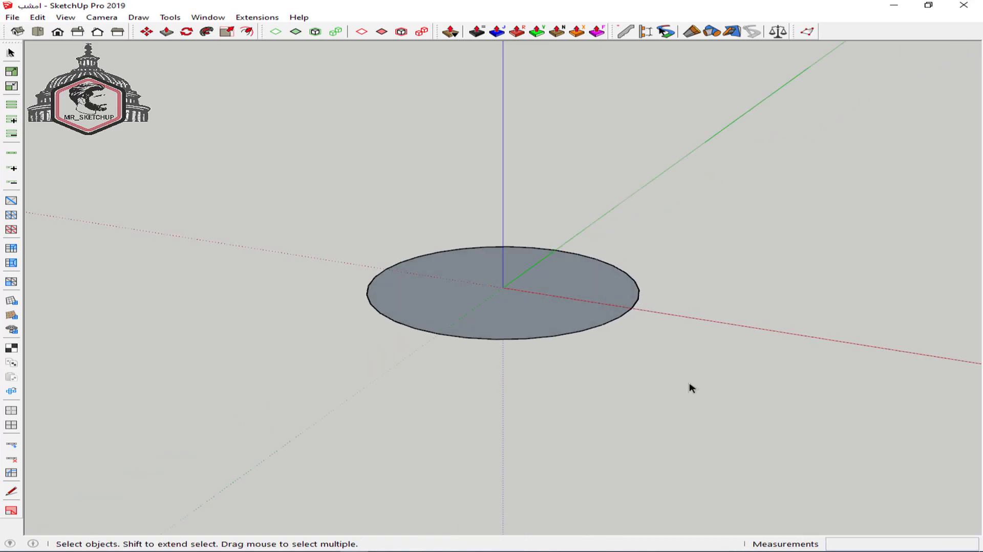
middle_click_drag(460, 331, 566, 347)
key("c")
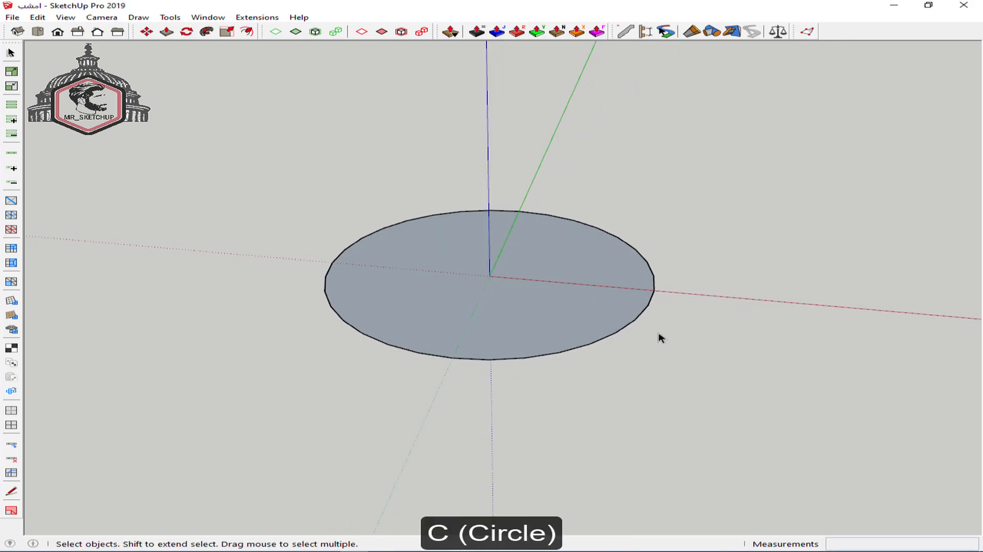
key("Left")
left_click(654, 290)
type("4m")
key("Return")
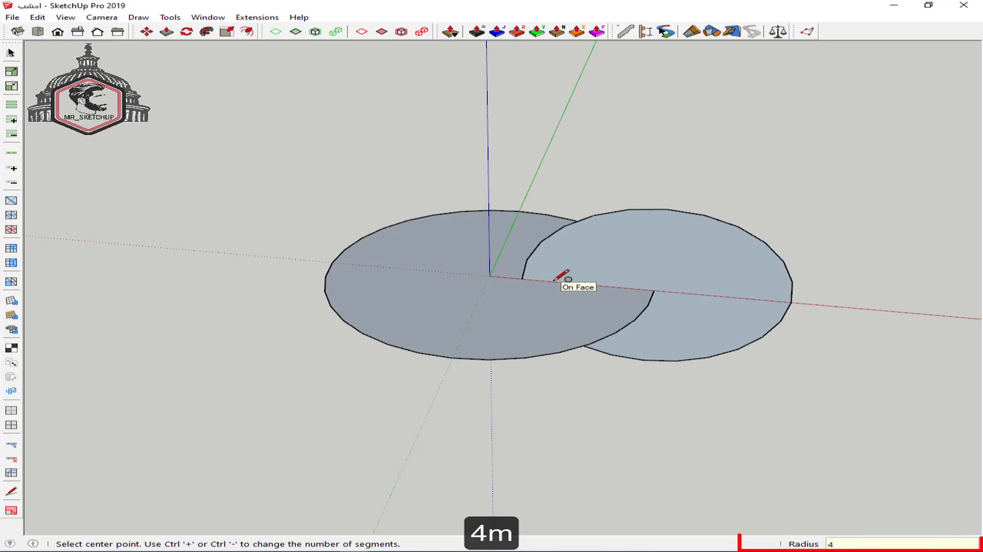
type("100s")
key("Return")
key("space")
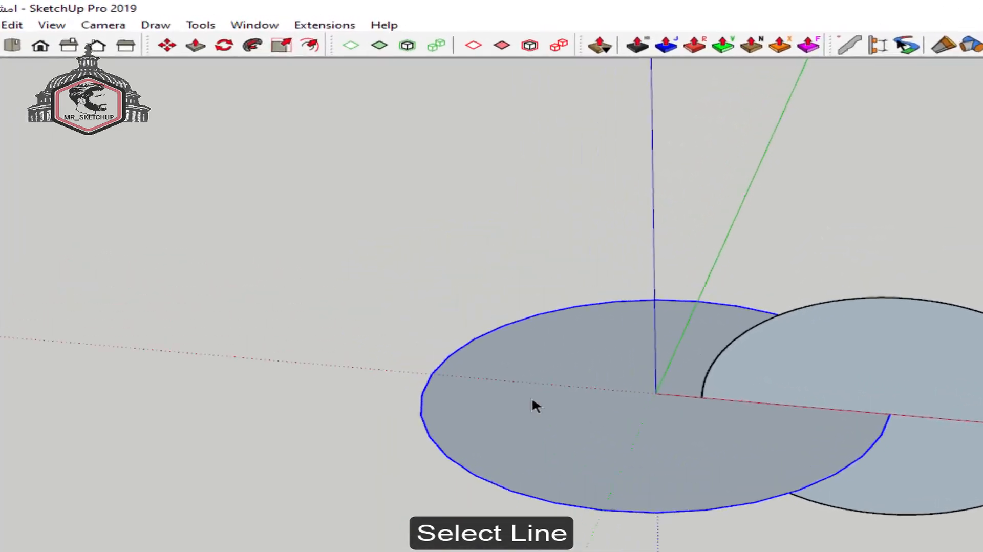
- Sweep the vertical circle's face around the flat circle's edge with Follow Me to form a torus
left_click(329, 73)
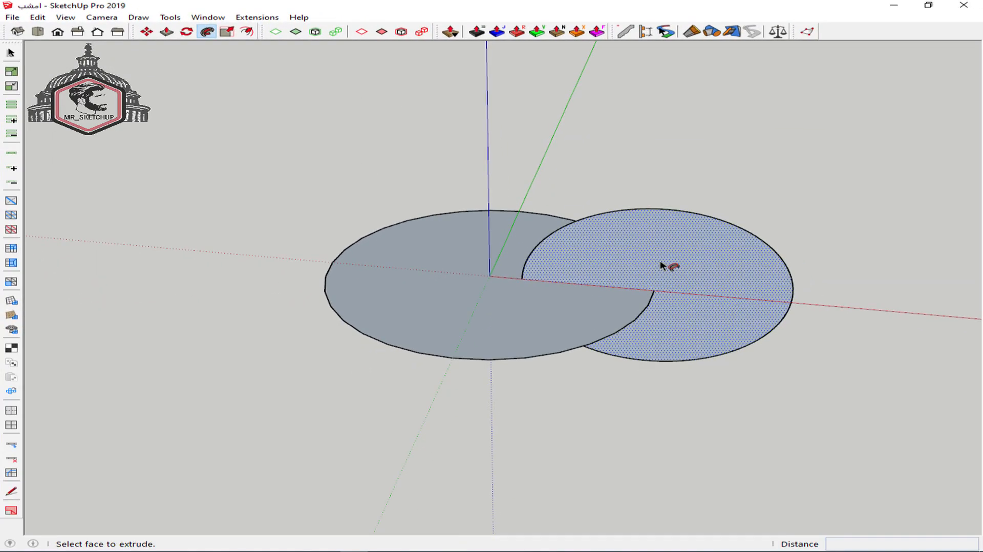
left_click(660, 273)
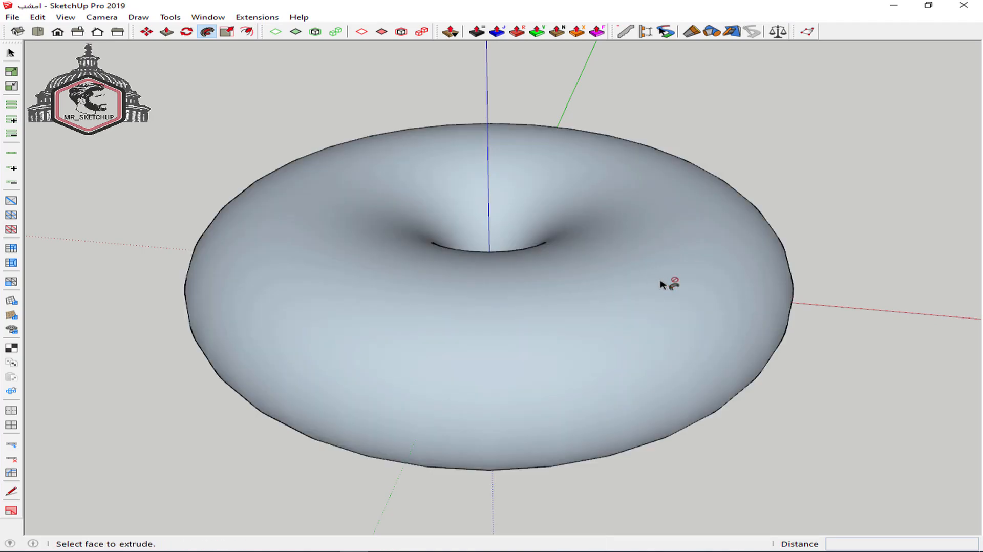
key("space")
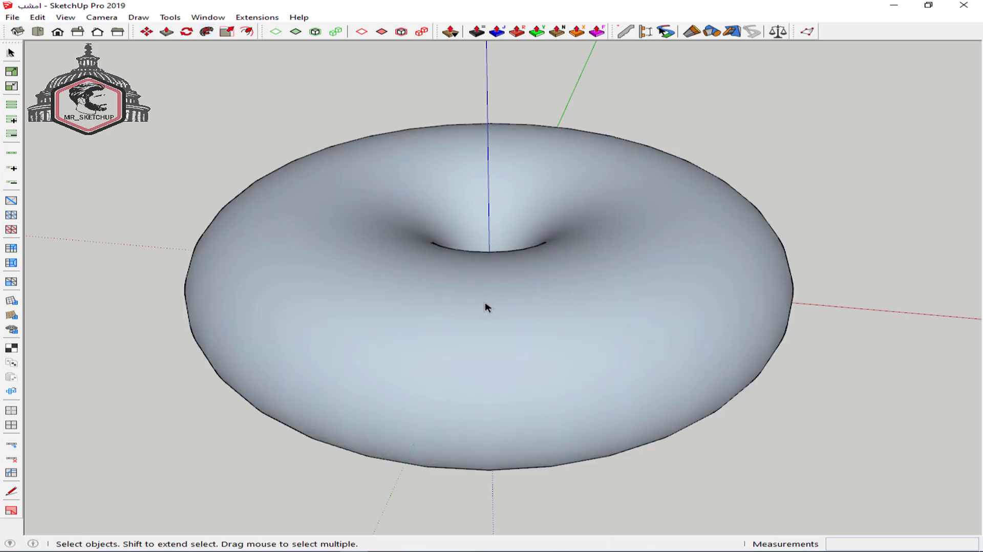
- Delete the path circle inside the torus, using X-ray mode temporarily to reach it
key("y")
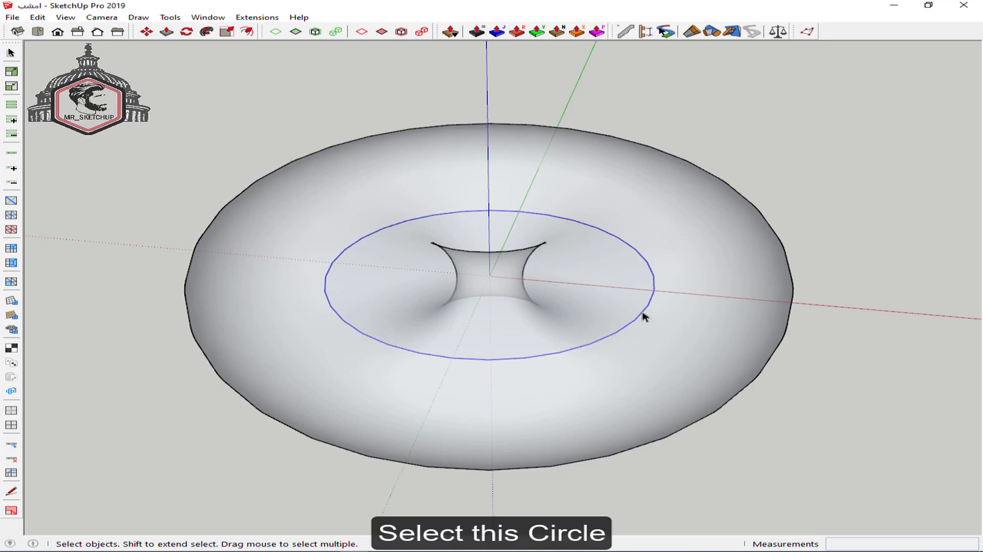
key("Delete")
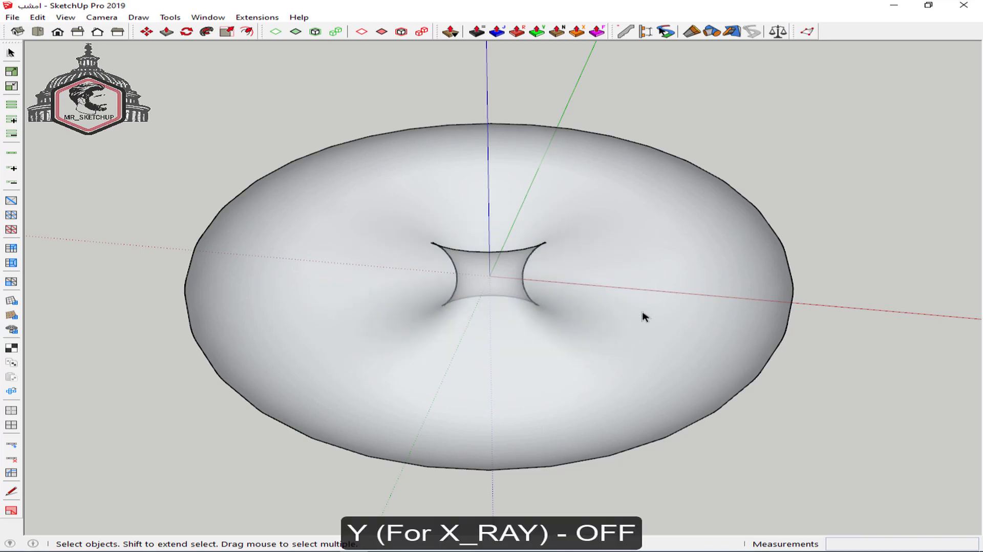
key("y")
- Select the whole torus and reverse its faces so the white front sides point outward
triple_click(583, 307)
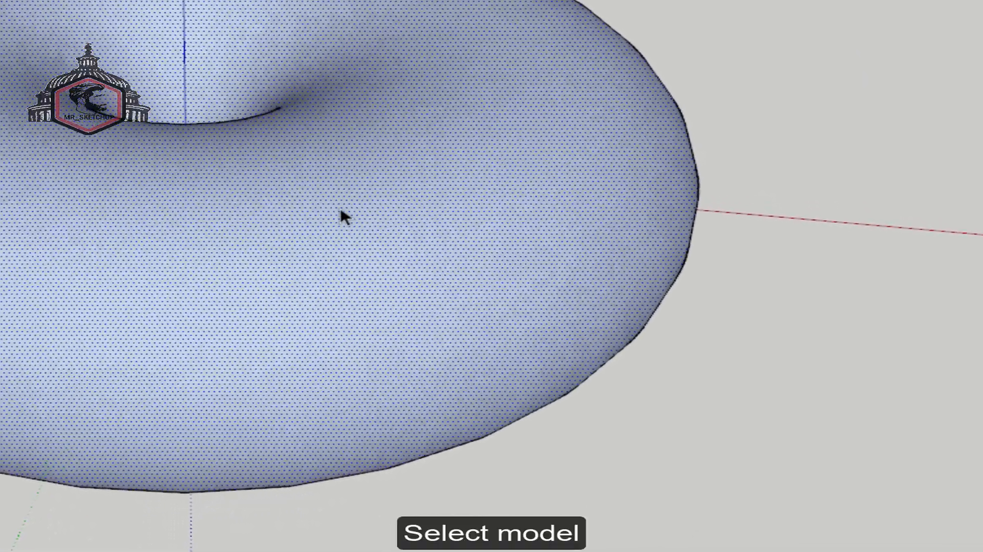
right_click(581, 301)
left_click(450, 205)
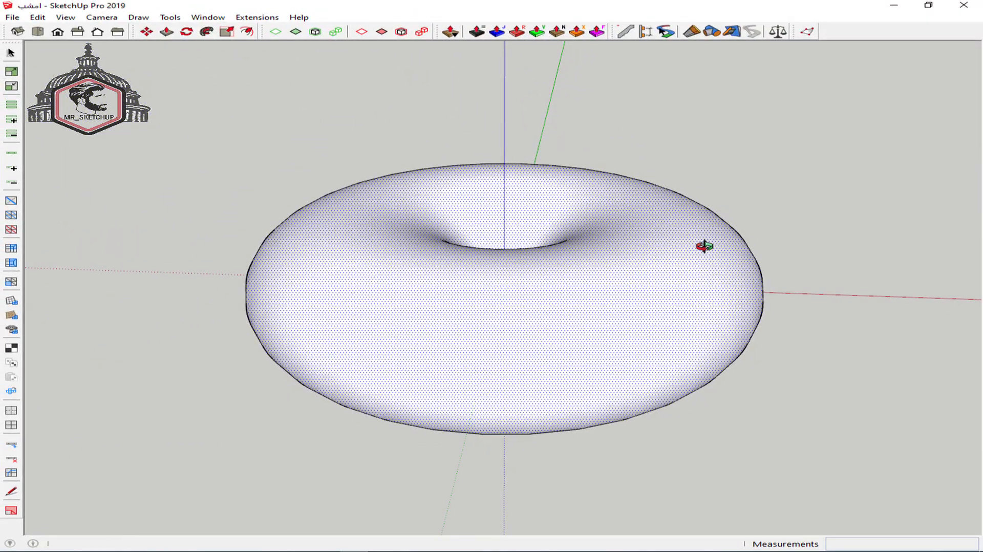
- Show hidden geometry and set the camera to a front view in parallel projection
key("h")
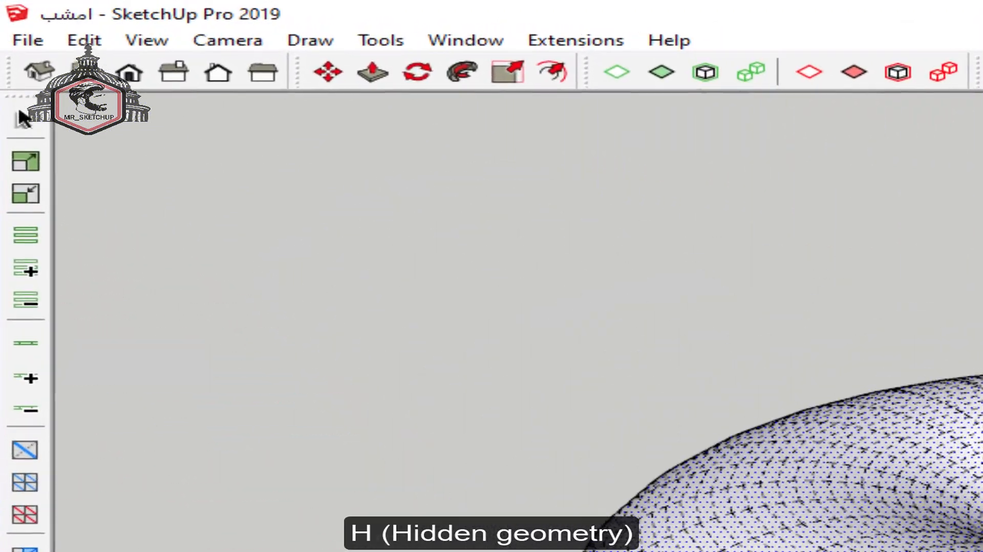
left_click(129, 72)
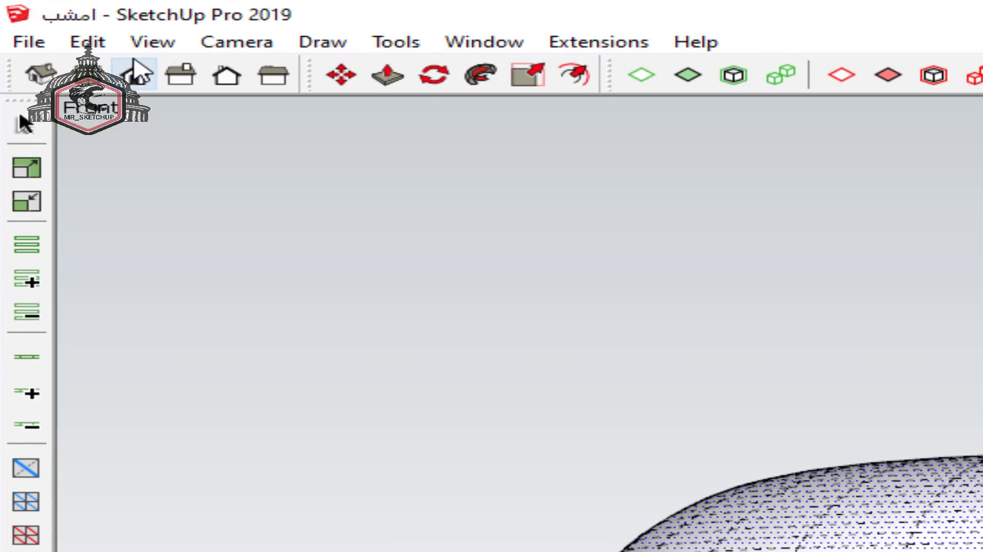
left_click(149, 45)
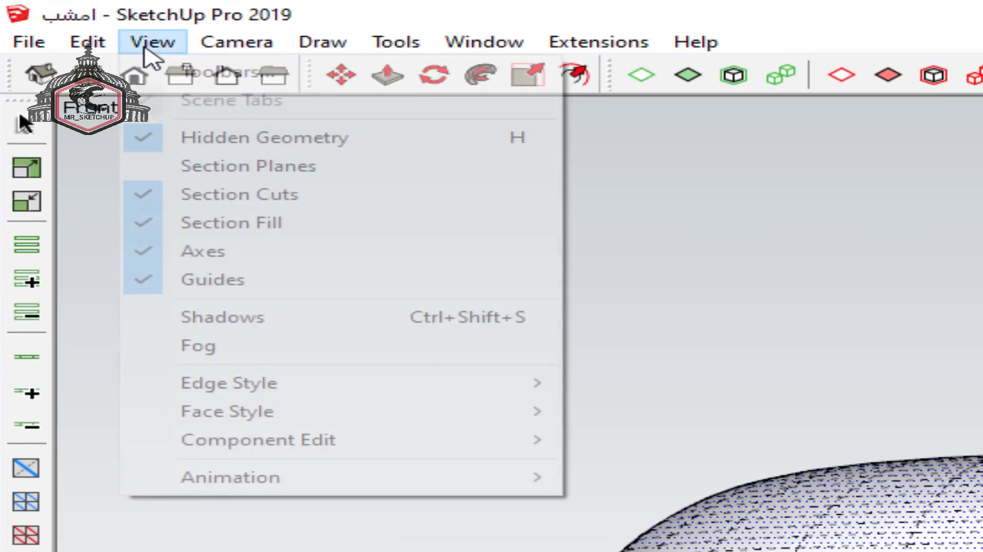
mouse_move(216, 44)
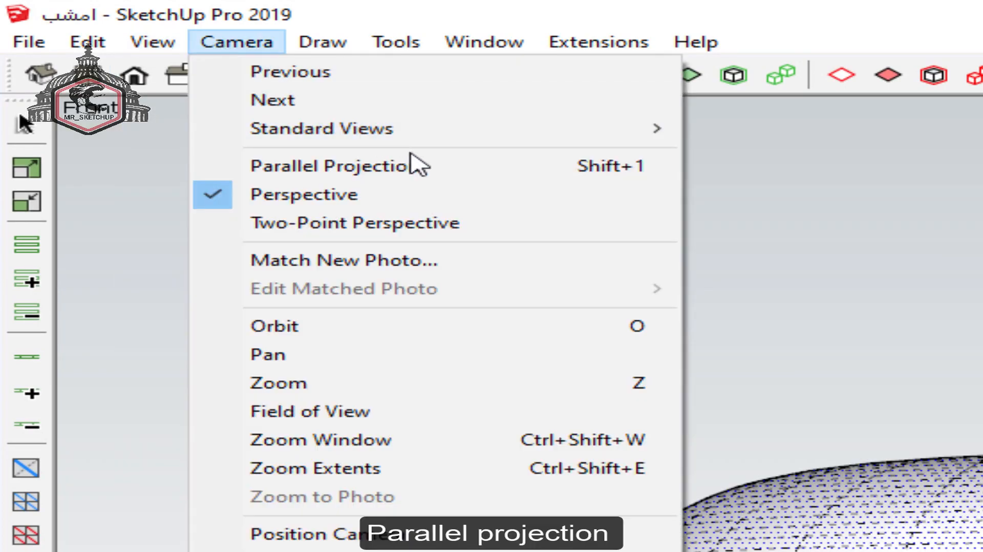
left_click(435, 169)
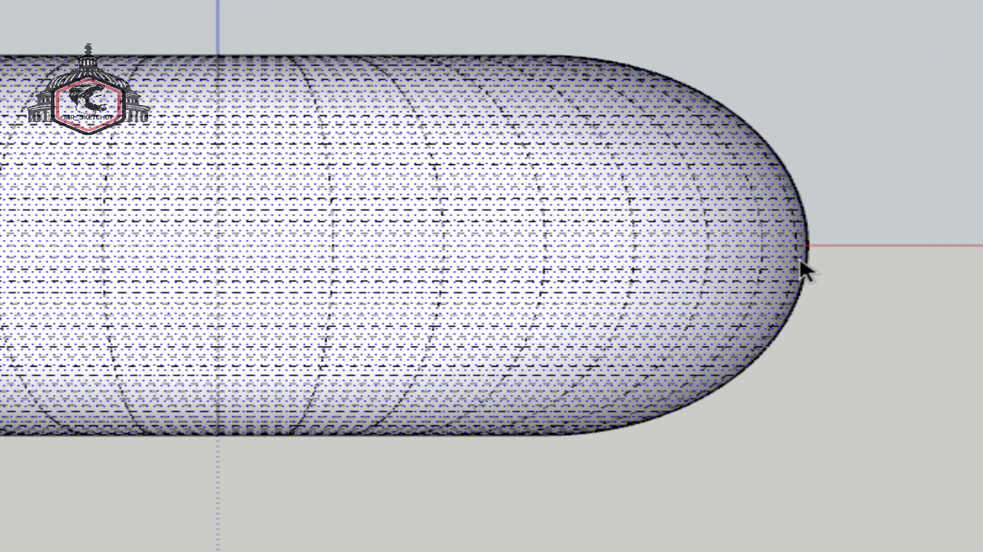
- Delete the lower part of the torus, starting three mesh rows below the red axis
scroll(801, 262, "up", 3)
scroll(809, 263, "up", 2)
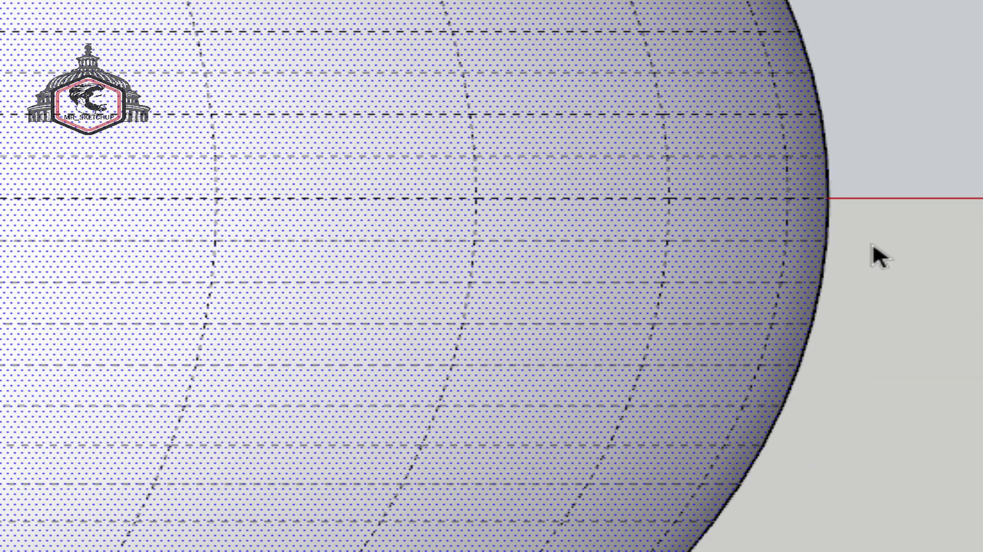
mouse_move(895, 338)
left_mouse_down()
mouse_move(718, 405)
mouse_move(0, 551)
left_mouse_up()
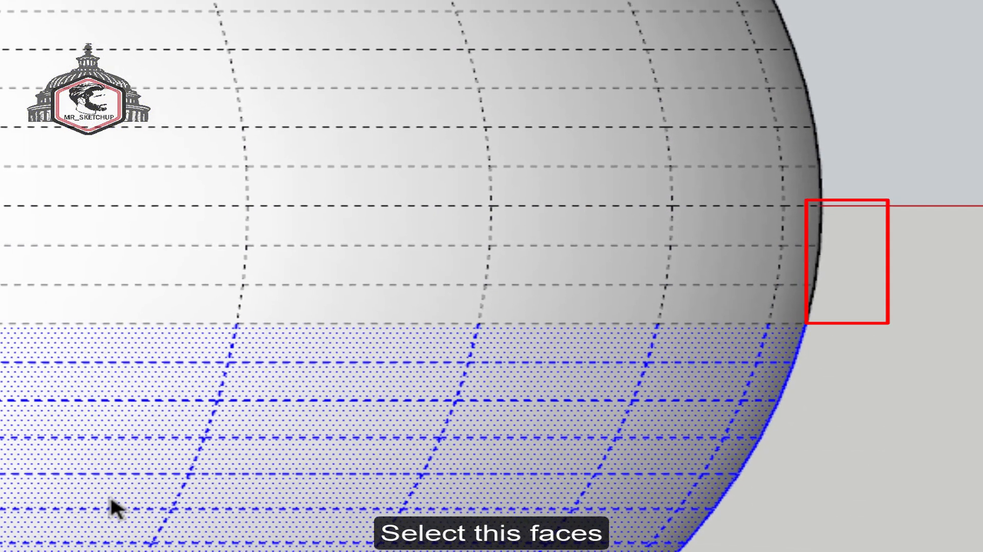
key("shift+z")
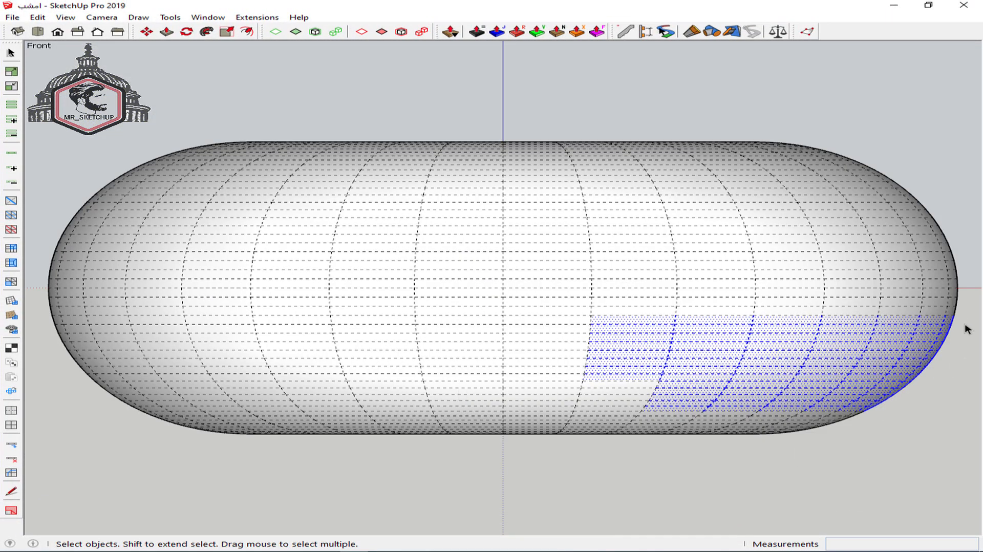
left_click_drag(261, 482, 42, 534)
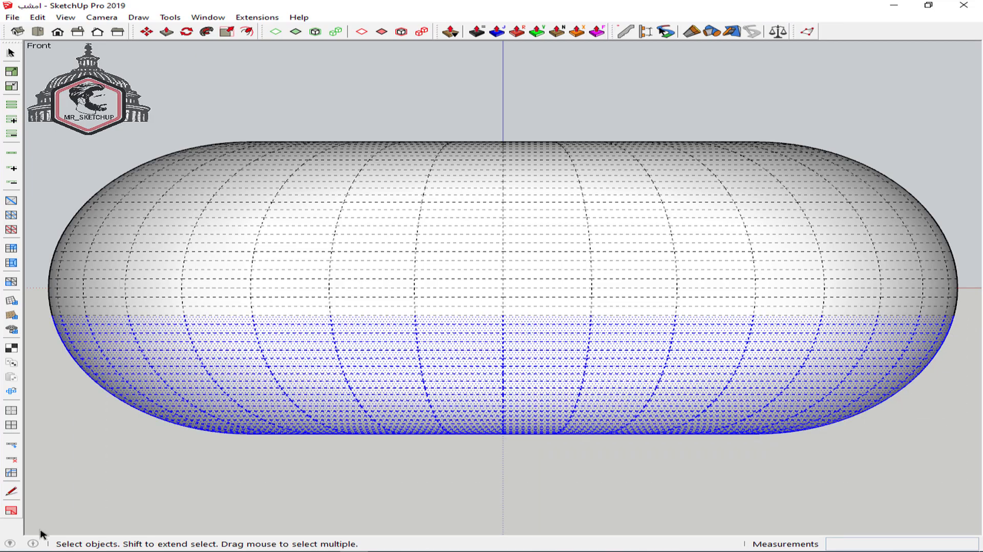
key("Delete")
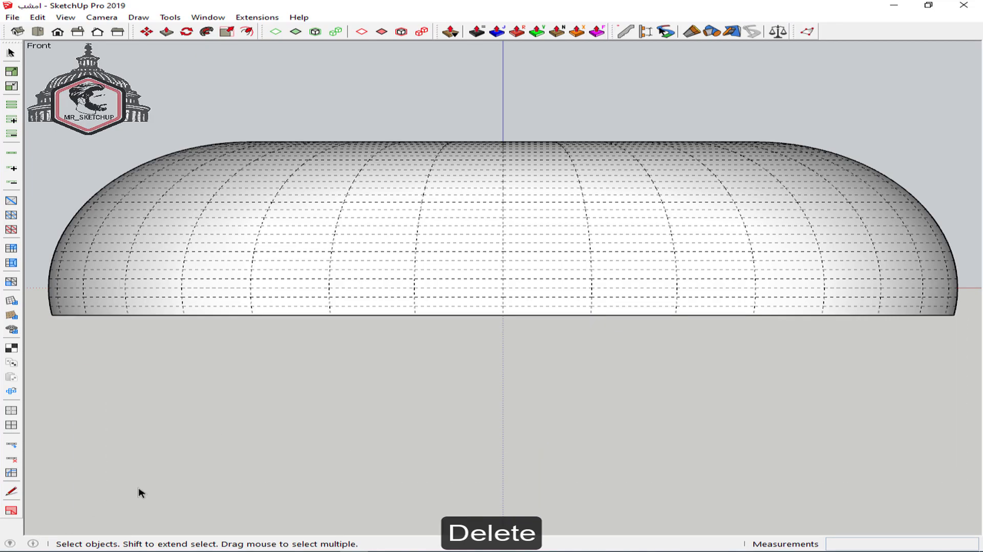
- In top view, select mesh edges along the green axis on both sides of the hole and extend them to full loops
middle_click_drag(687, 323, 639, 415)
scroll(638, 415, "down", 1)
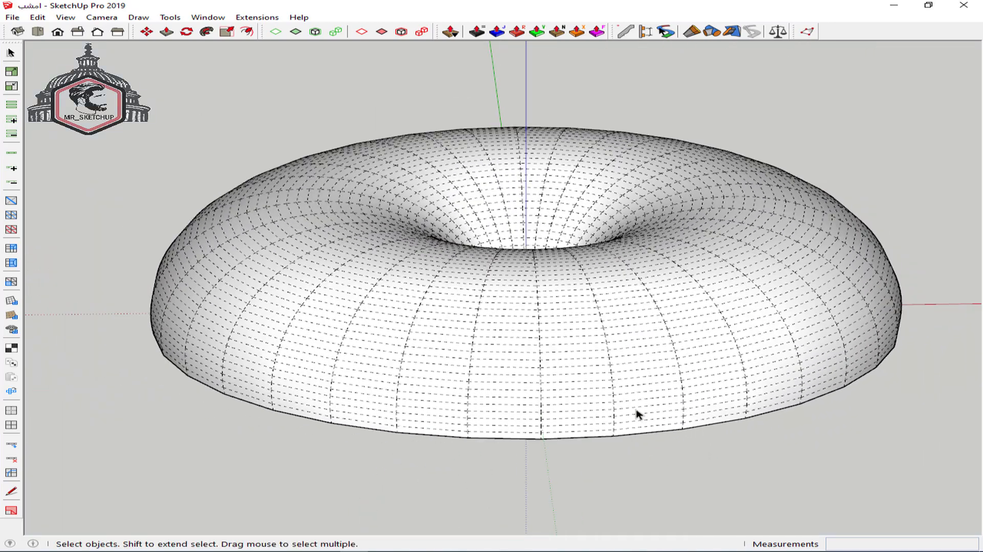
scroll(637, 413, "down", 1)
middle_click_drag(566, 409, 549, 410)
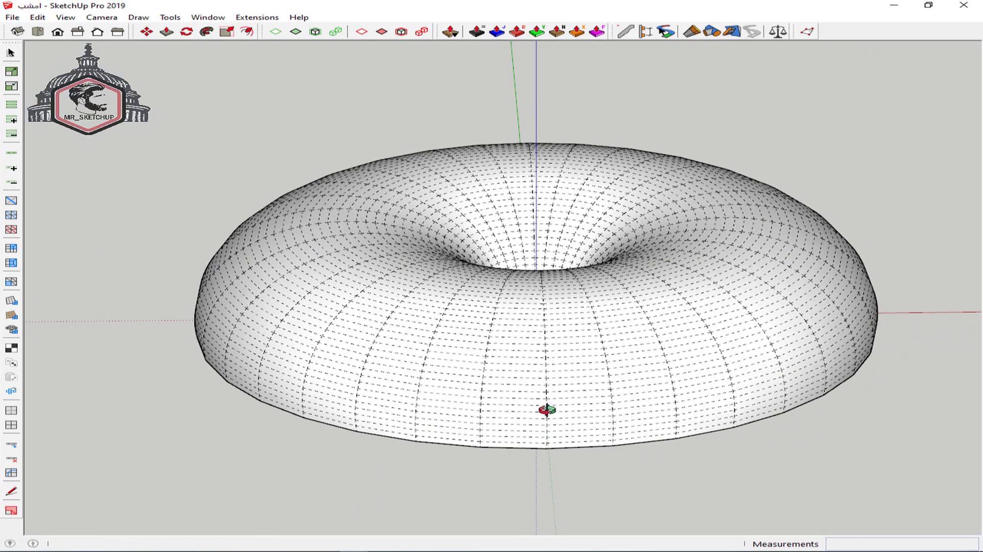
left_click(43, 33)
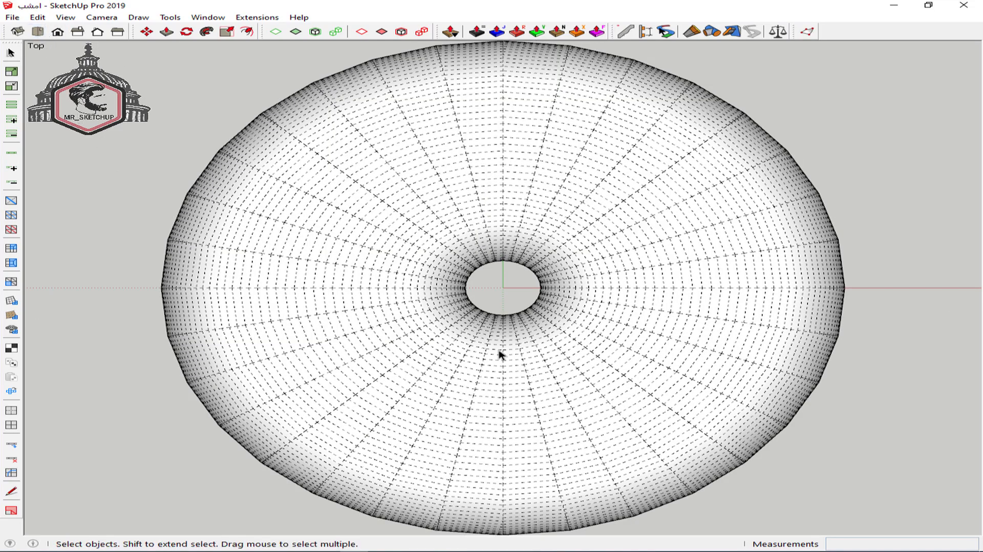
left_click_drag(495, 385, 518, 435)
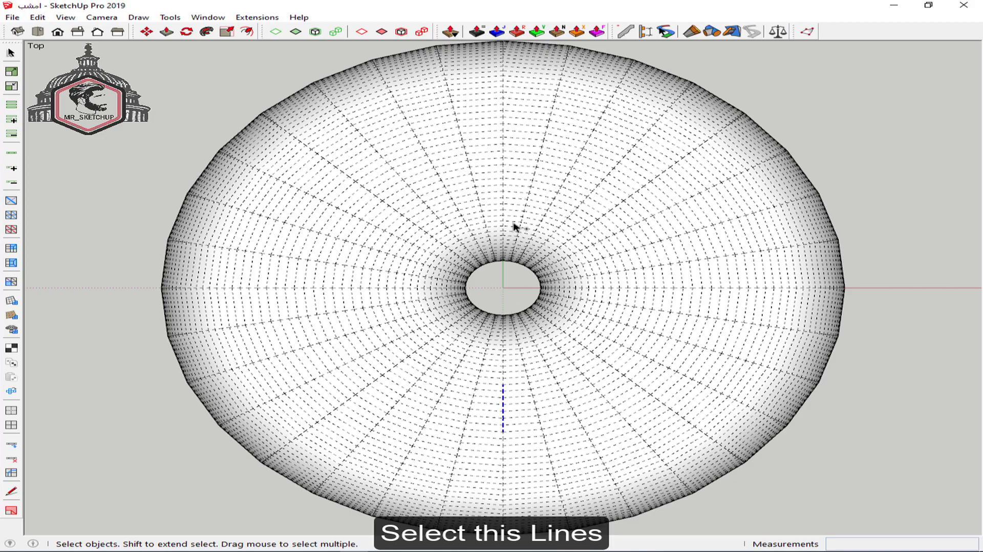
left_click_drag(515, 211, 514, 211)
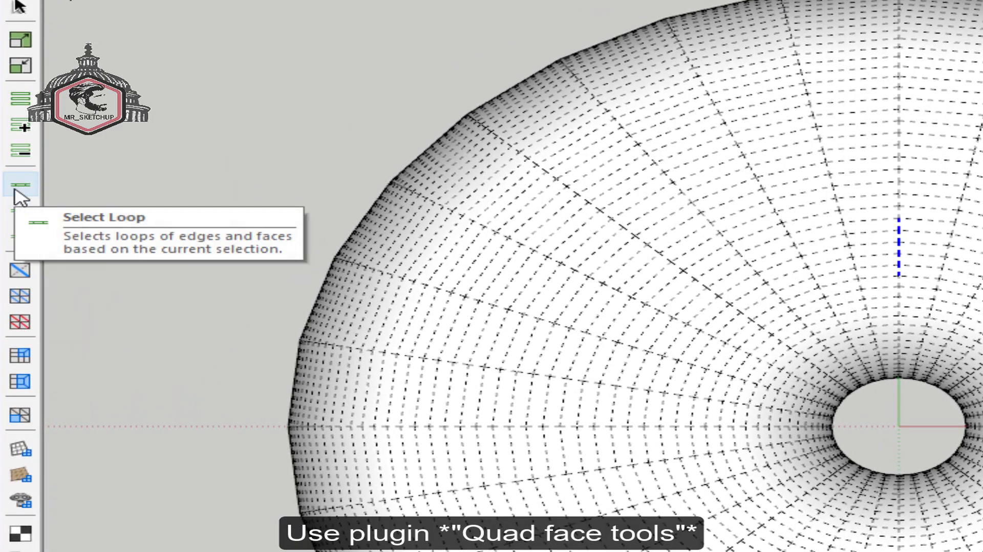
left_click(21, 197)
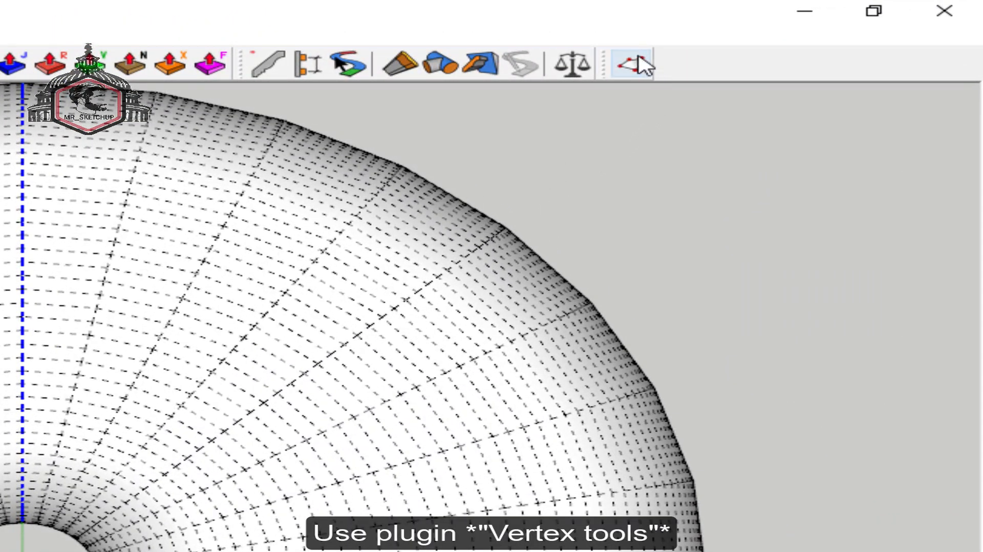
- With Vertex Tools, scale the selected loops' vertices to 0.9 along the green axis
left_click(634, 65)
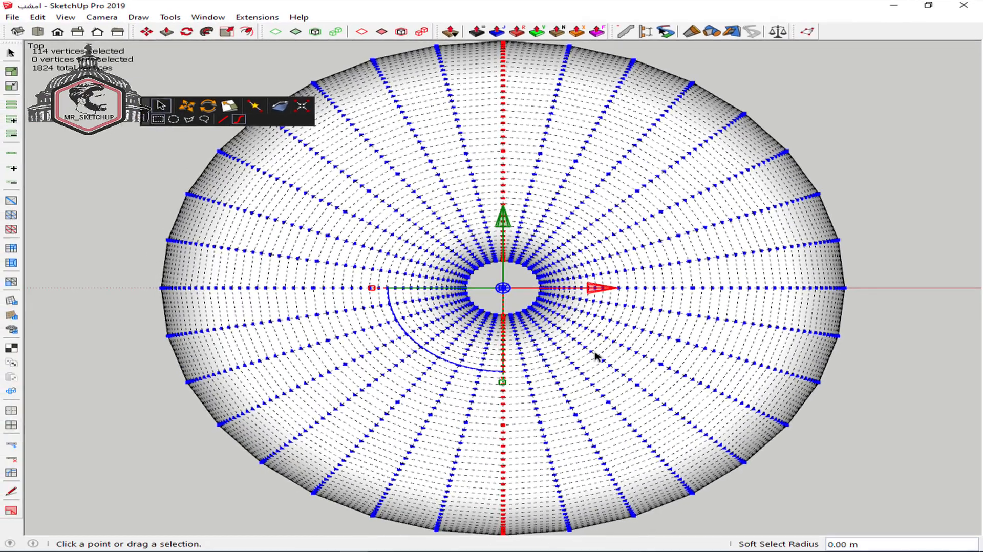
left_click_drag(503, 383, 503, 362)
type(".9")
key("Return")
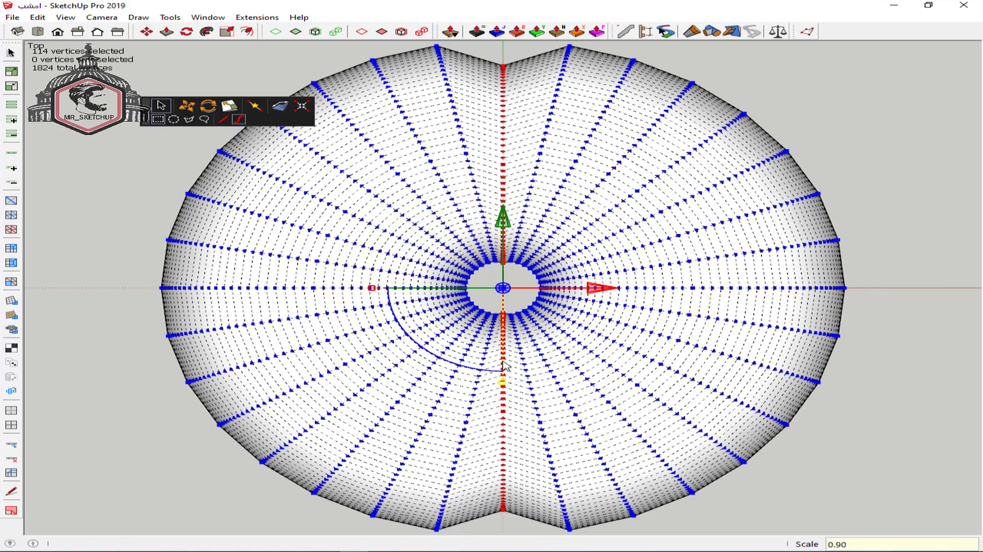
scroll(503, 365, "down", 3)
middle_click_drag(527, 378, 522, 349, "shift")
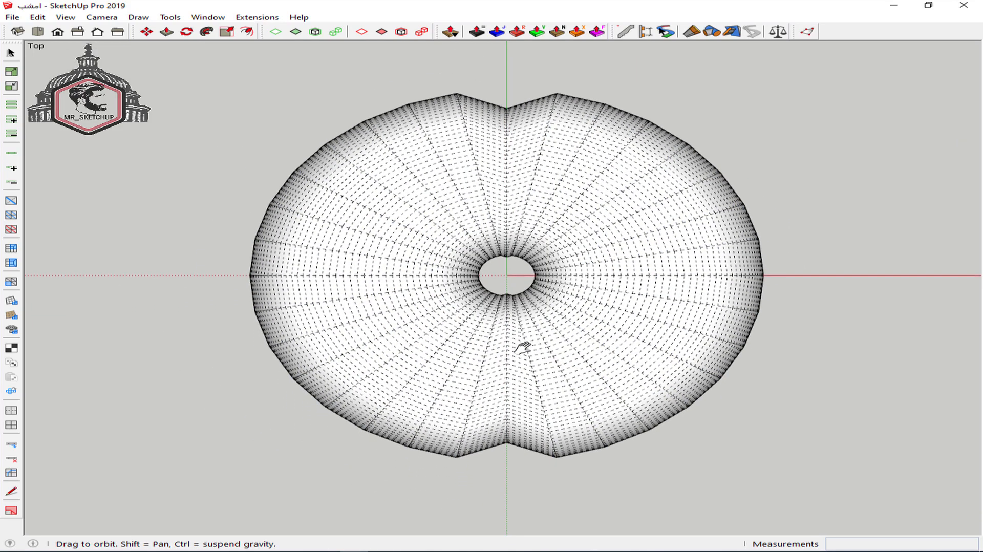
scroll(533, 428, "up", 3)
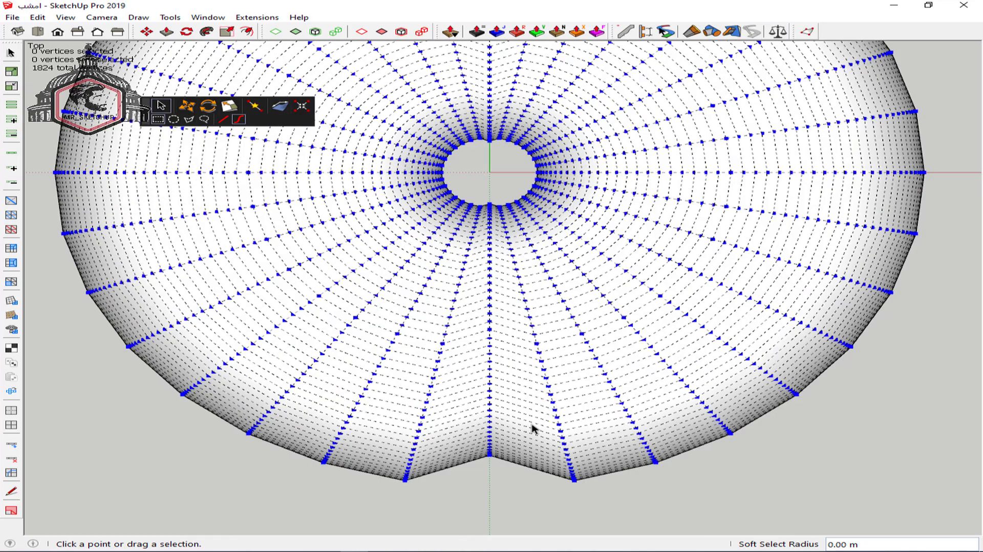
key("space")
- Select an edge on the indented crease and on each neighbouring mesh line below the hole, and extend them to full loops
scroll(544, 410, "up", 2)
scroll(545, 407, "up", 1)
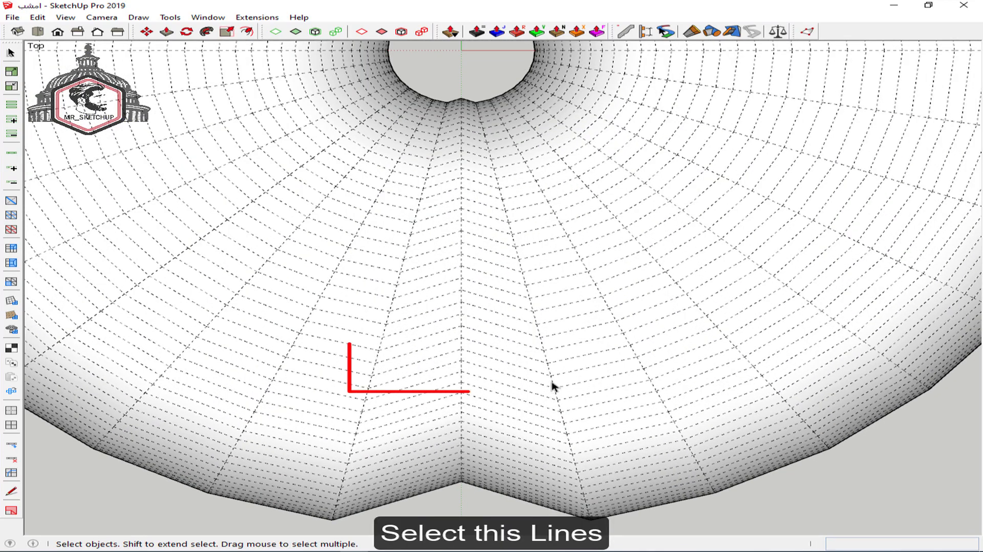
left_click(551, 383)
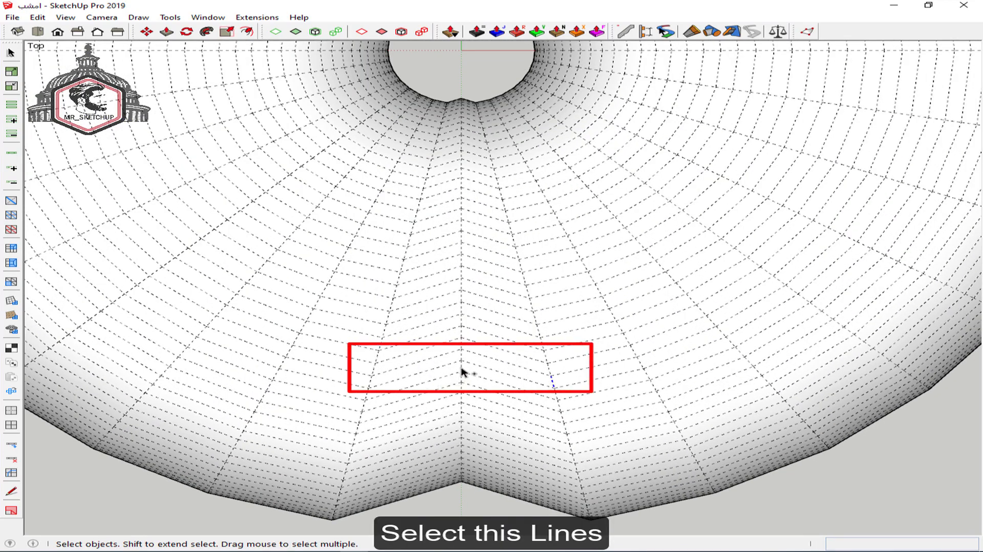
left_click(375, 372, "ctrl")
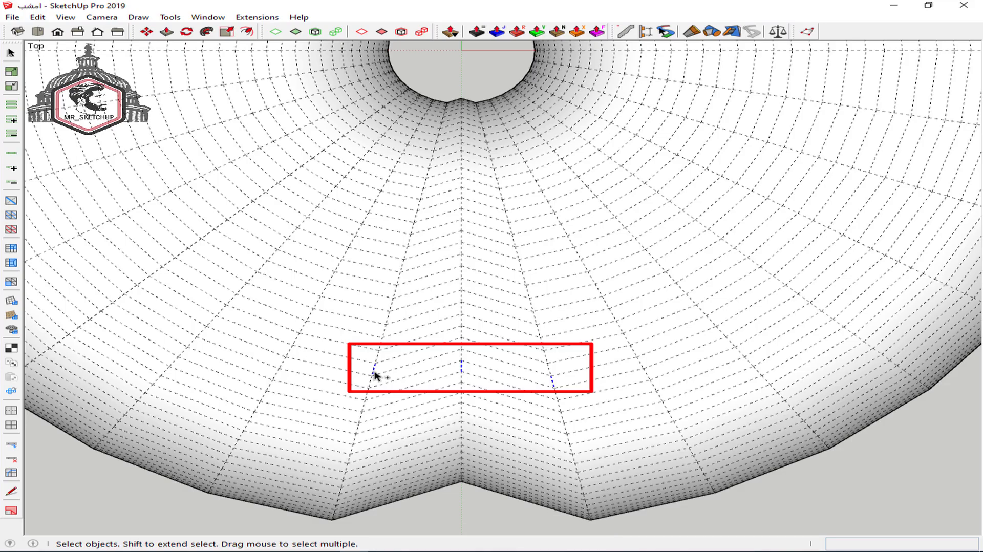
left_click(11, 152)
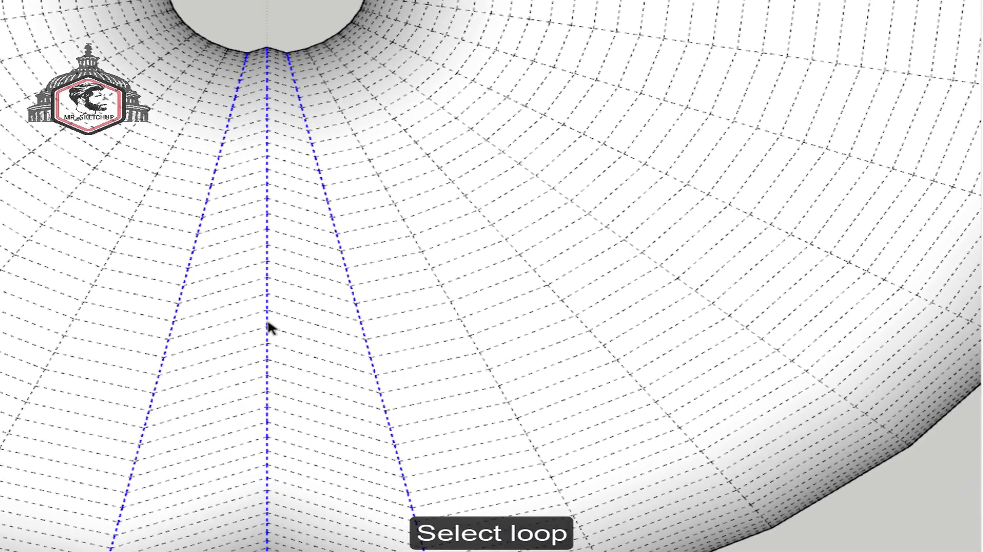
- Turn off the Soft property of the three selected edge loops and close the Default Tray
right_click(464, 303)
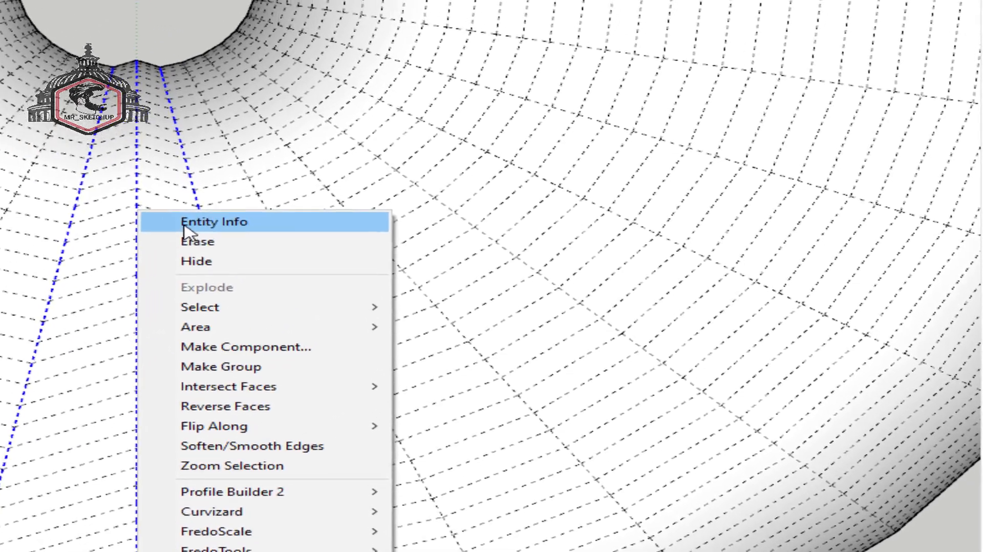
left_click(228, 178)
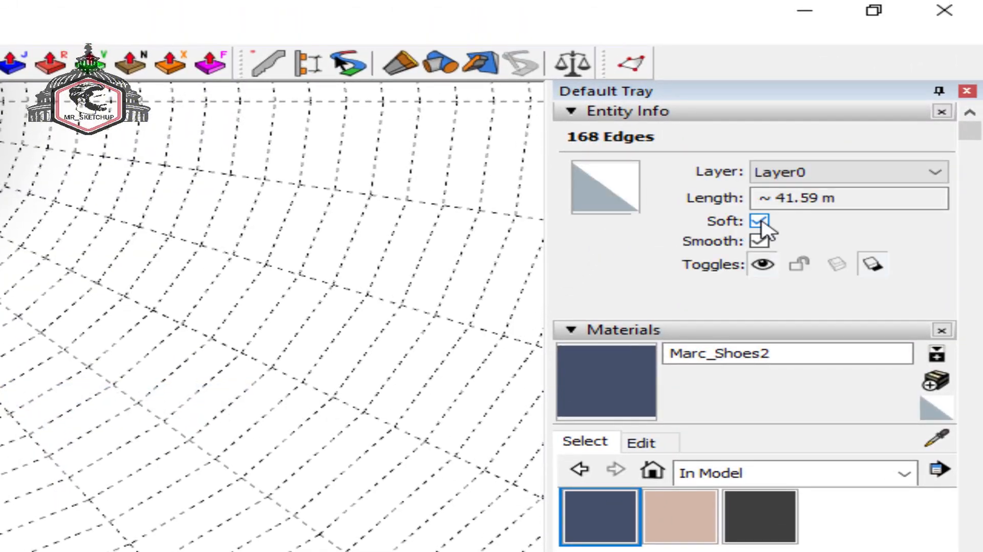
left_click(760, 222)
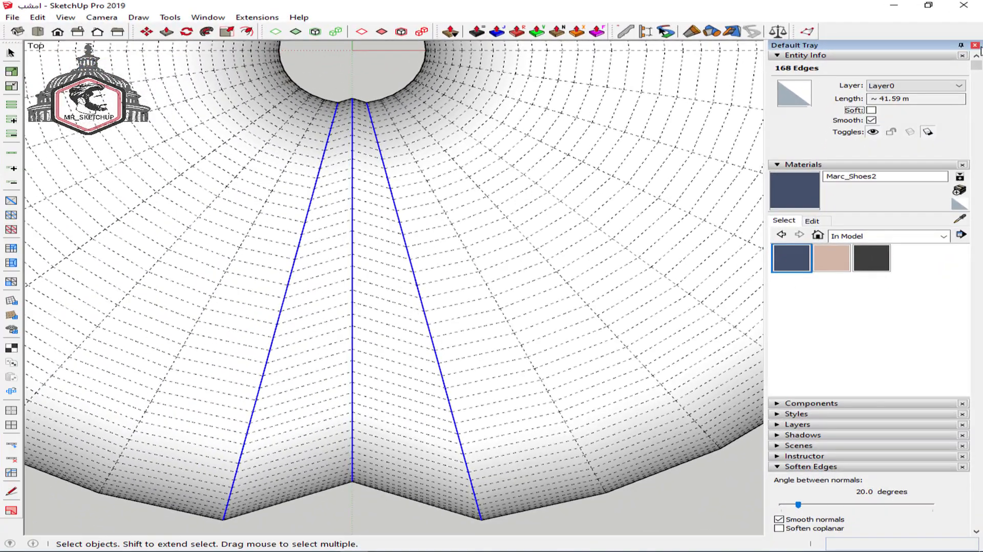
left_click(976, 45)
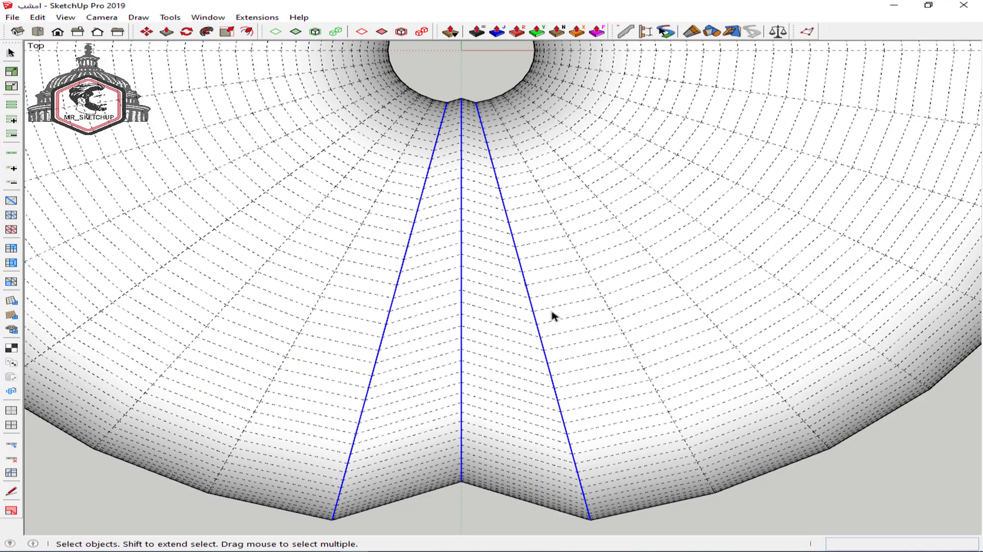
- Turn off hidden geometry and group the two face strips between the three hard edge loops
key("h")
left_click(515, 330)
left_click(448, 339, "shift")
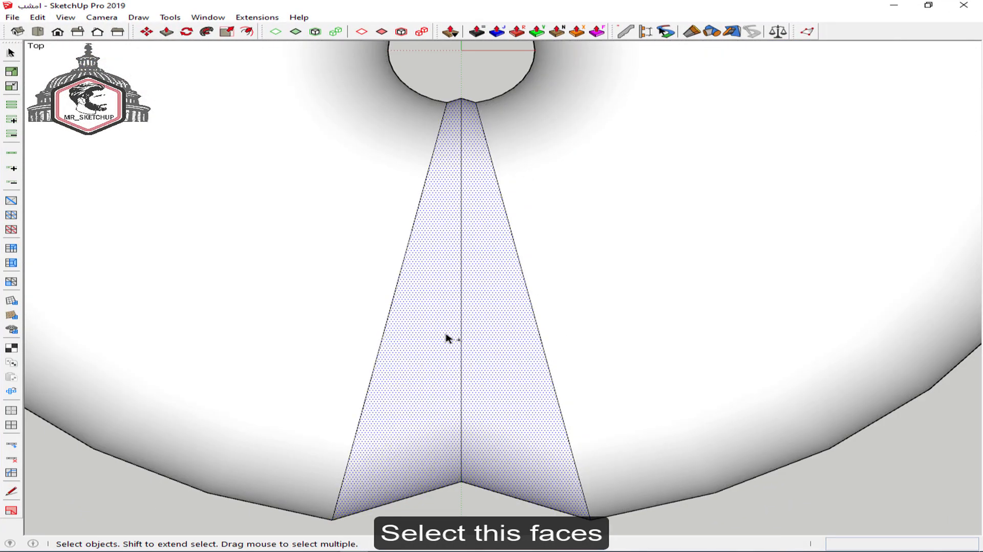
right_click(448, 339)
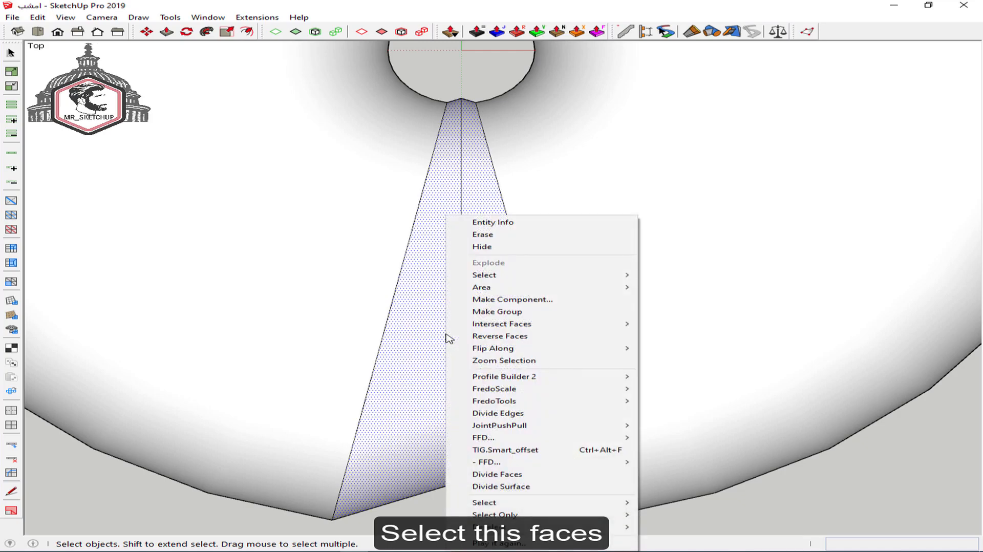
left_click(498, 312)
- Delete the rest of the torus outside the grouped strips and explode the group
triple_click(614, 282)
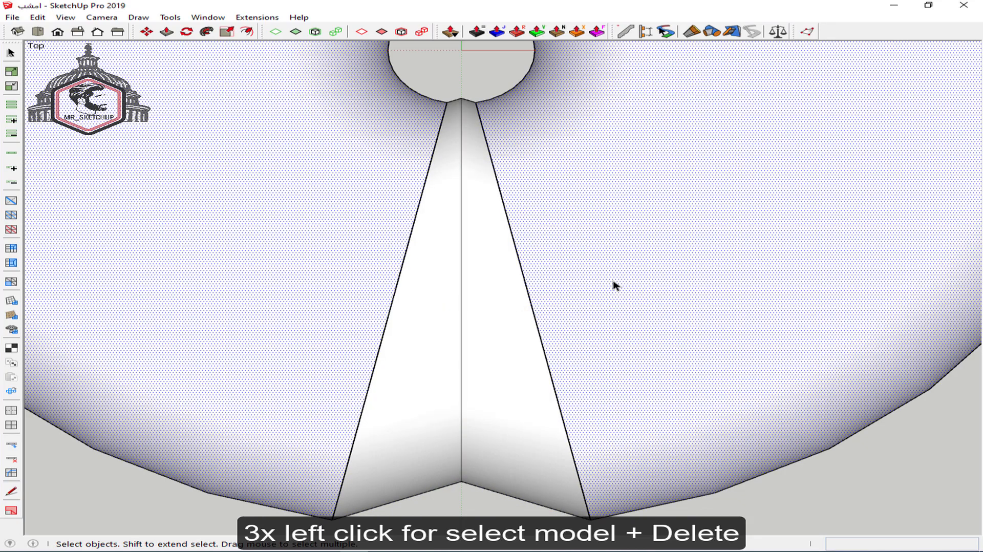
key("Delete")
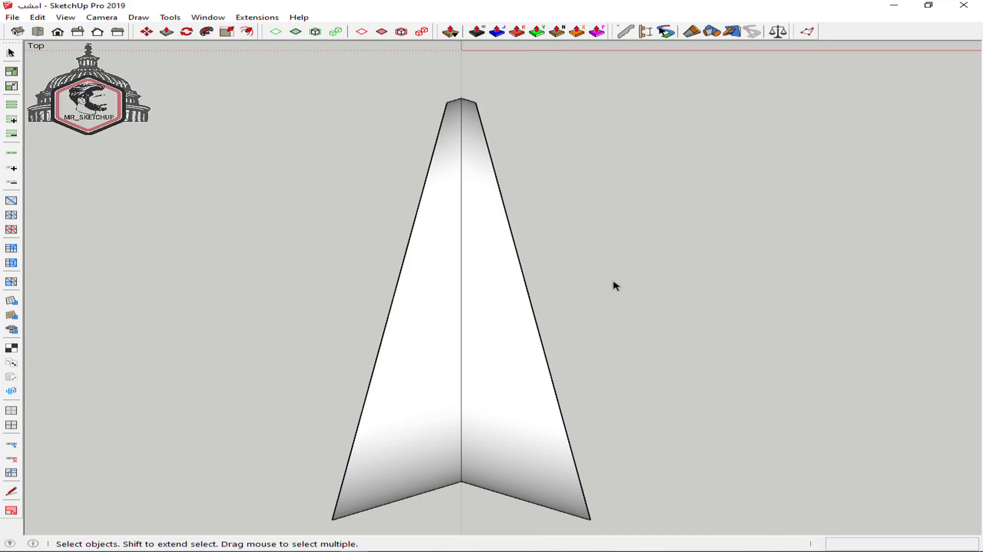
scroll(614, 285, "down", 5)
middle_click_drag(615, 285, 399, 154)
middle_click_drag(505, 182, 535, 190)
scroll(518, 297, "up", 2)
left_click(516, 295)
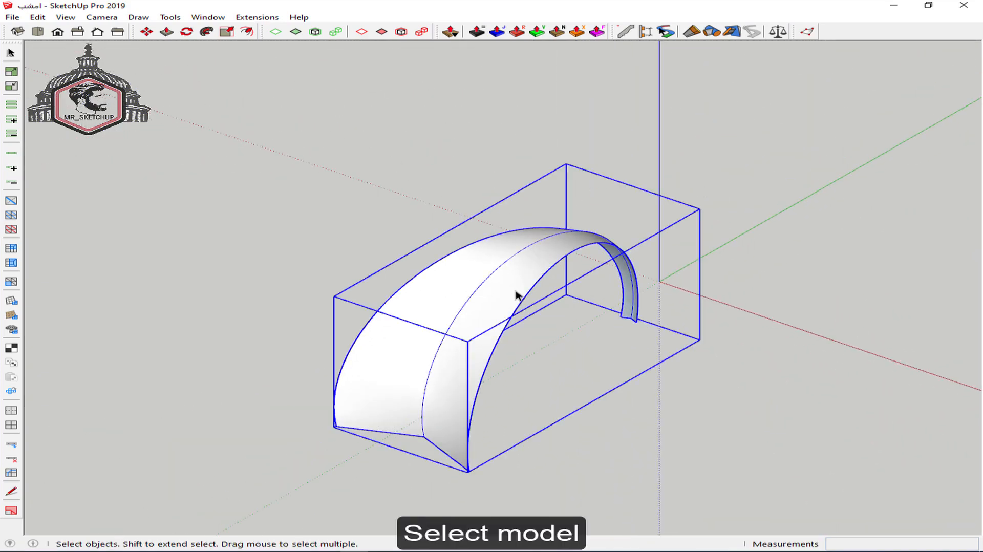
right_click(519, 289)
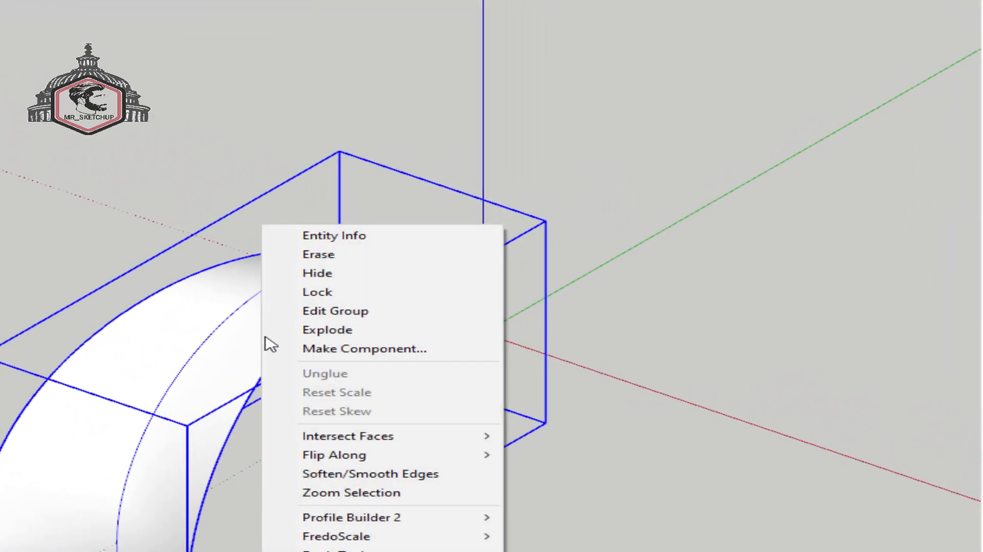
left_click(292, 332)
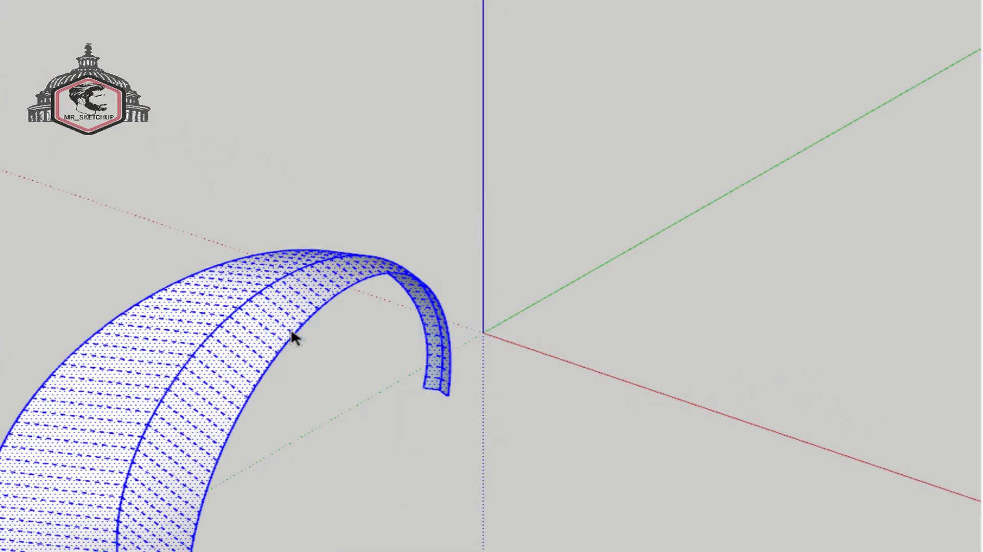
- Rotate a copy of the segment 22.5 degrees around the blue axis from the origin, snapping it against the original's edge
middle_click_drag(687, 338, 2, 349)
middle_click_drag(717, 410, 422, 417)
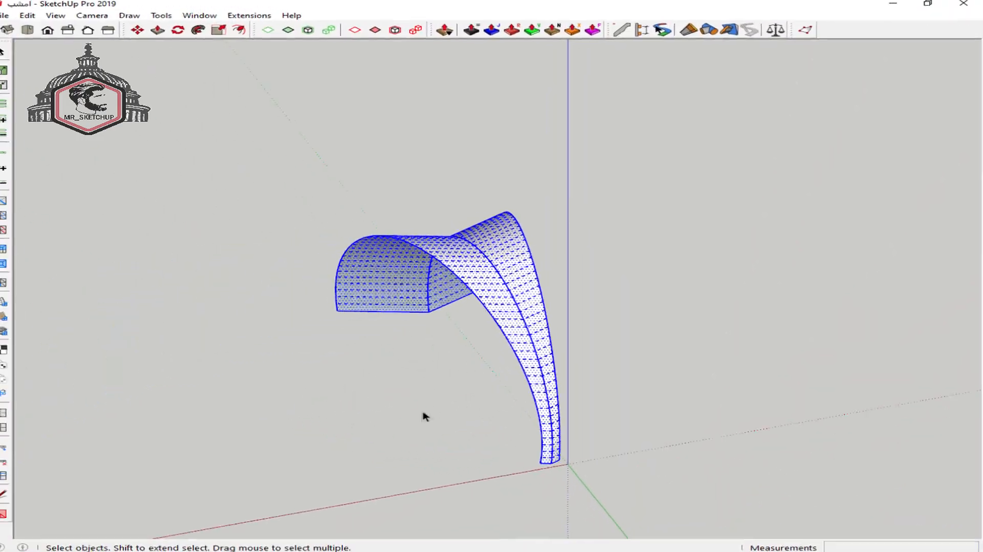
scroll(566, 475, "up", 3)
scroll(472, 468, "up", 3)
key("q")
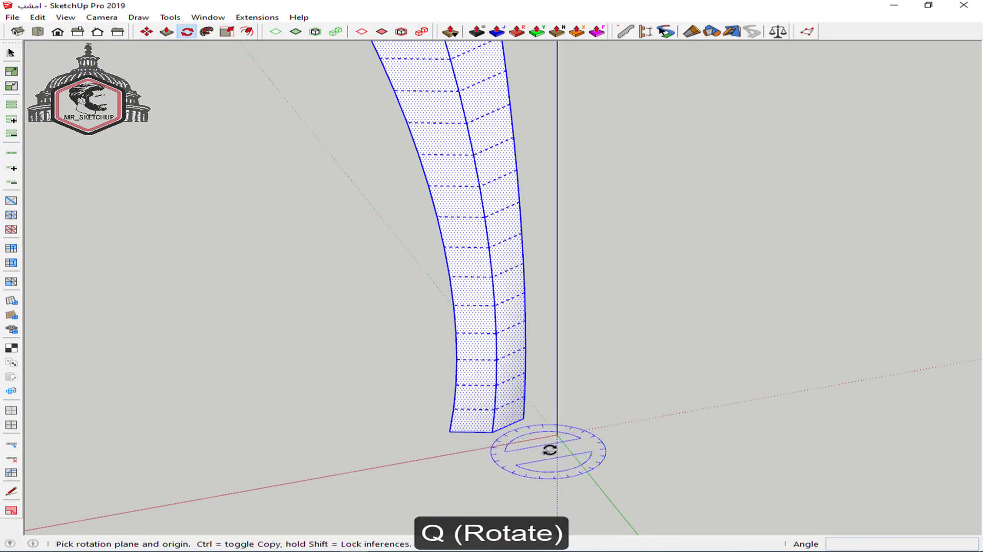
left_click(558, 435)
scroll(526, 426, "up", 3)
left_click(520, 410)
key("ctrl")
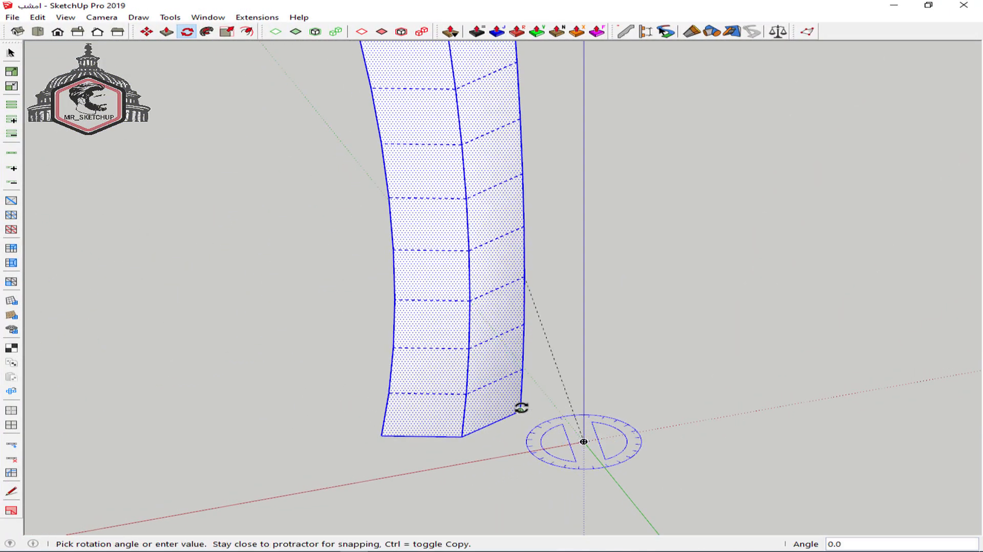
left_click(382, 436)
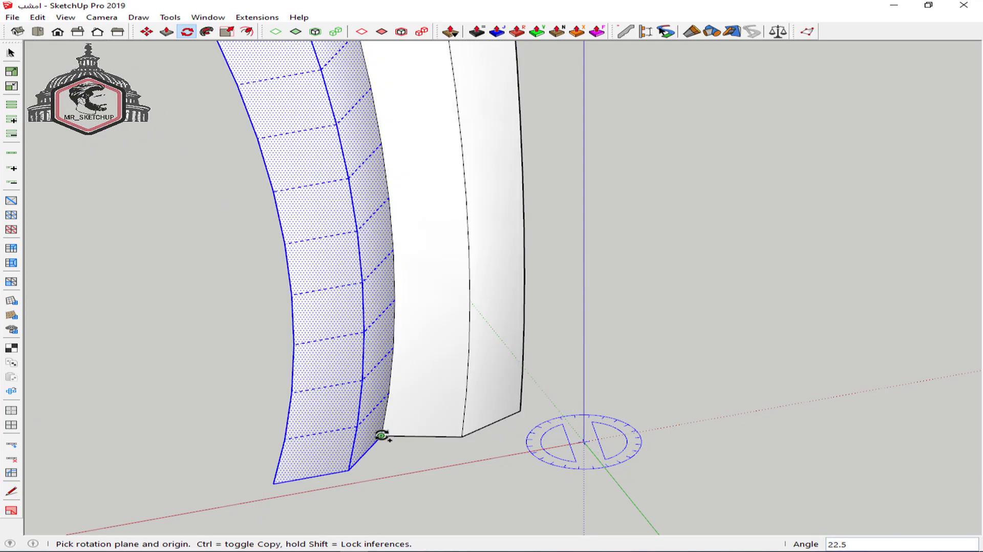
- Multiply the rotated copy by x15 to complete the ring and zoom to the whole model
type("x1")
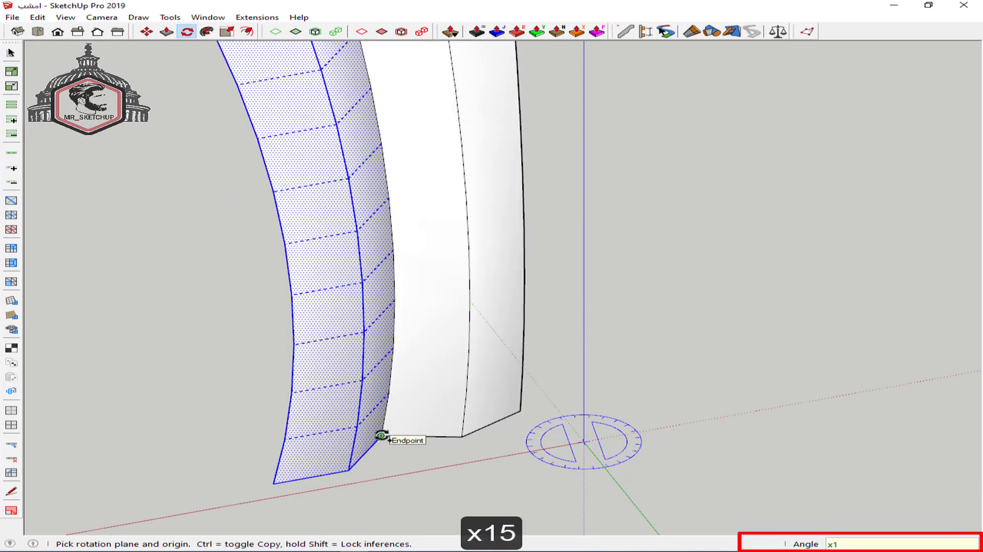
type("5")
key("Return")
key("space")
key("shift+z")
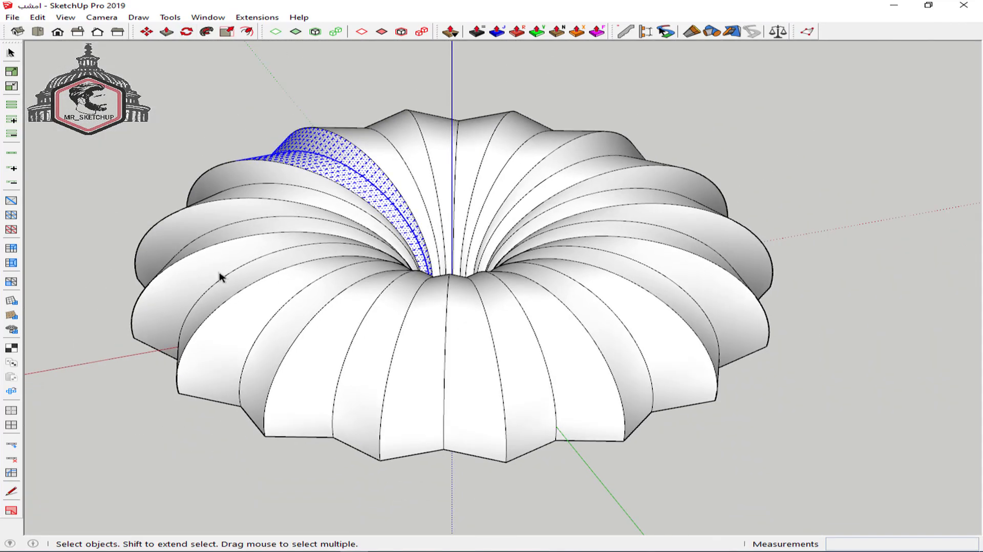
- Select one ridge edge, extend it to a full loop with QuadFace Tools, and expand the selection to all radial loops
middle_click_drag(295, 280, 909, 246)
middle_click_drag(506, 312, 730, 294)
left_click(744, 186)
middle_click_drag(349, 288, 743, 314)
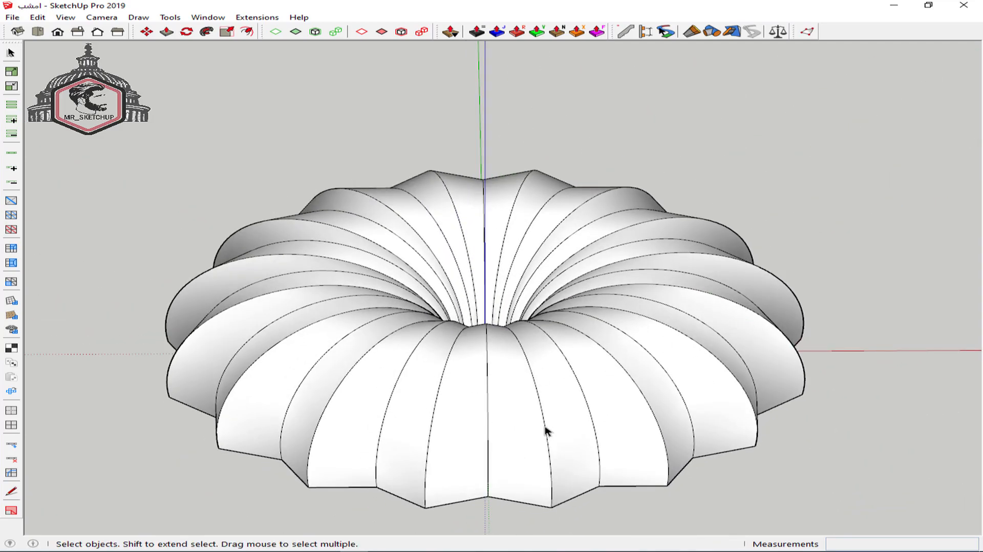
middle_click_drag(517, 281, 489, 364)
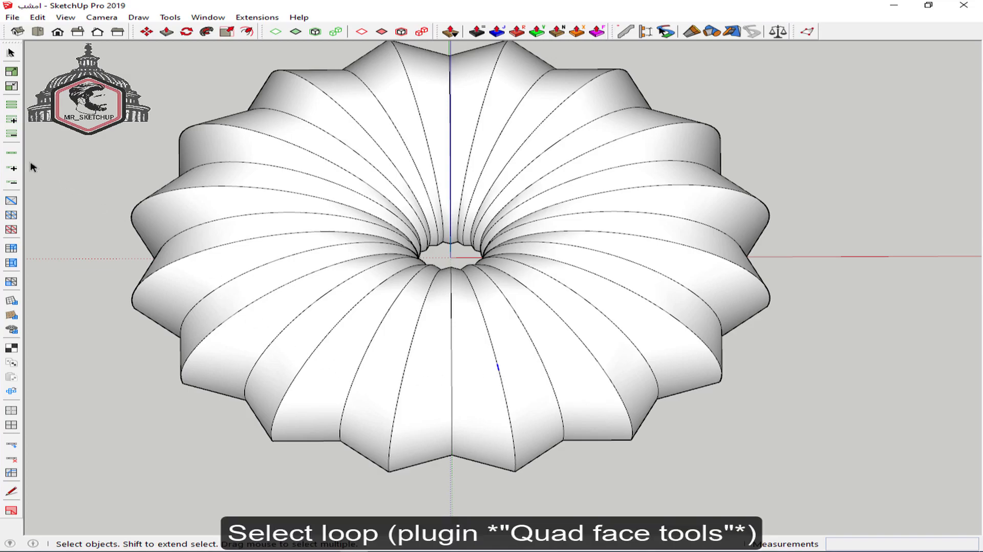
left_click(13, 154)
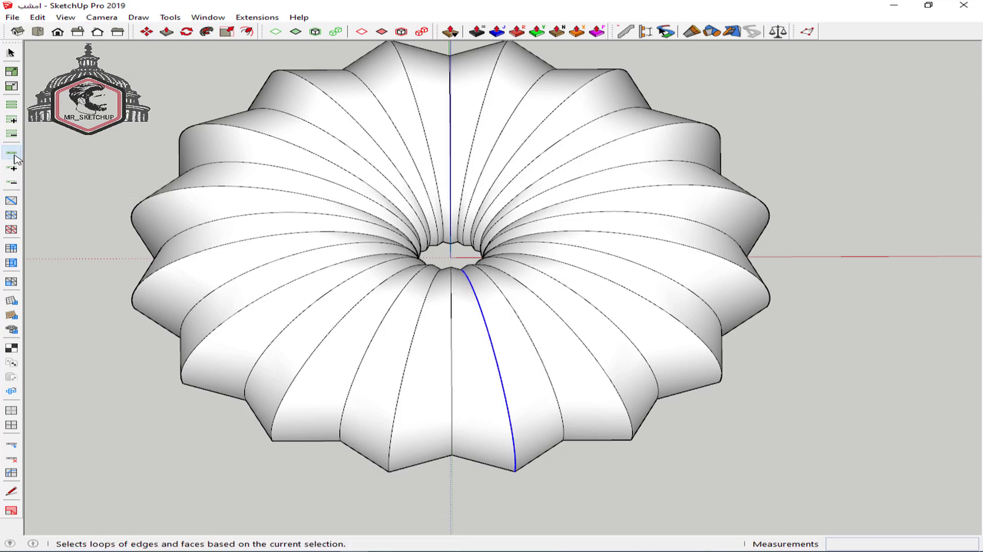
left_click(16, 106)
- Copy the selected radial edge loops 25 m along the red axis and group the copied curves
scroll(146, 154, "down", 3)
middle_click_drag(468, 231, 472, 188)
key("m")
key("ctrl")
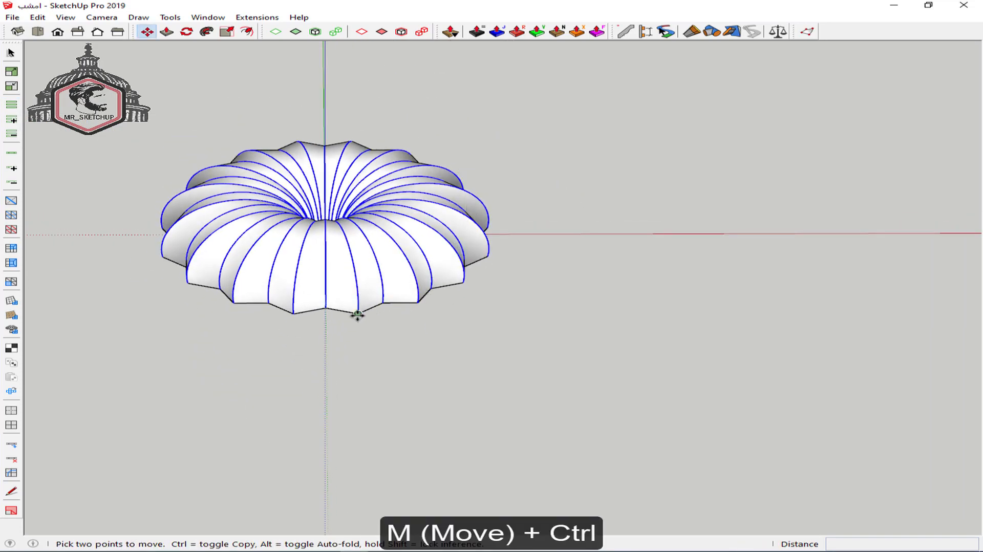
left_click(358, 314)
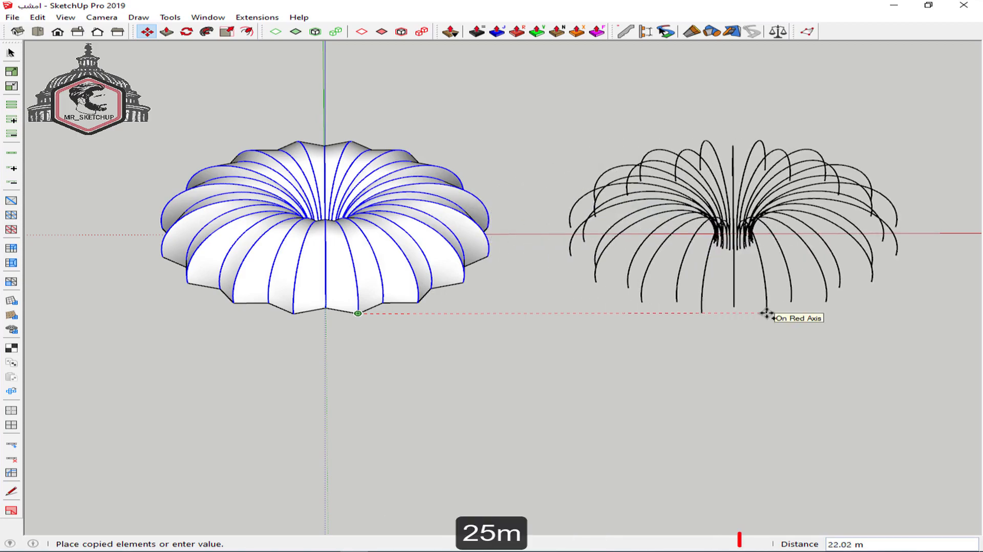
type("25")
key("Return")
key("space")
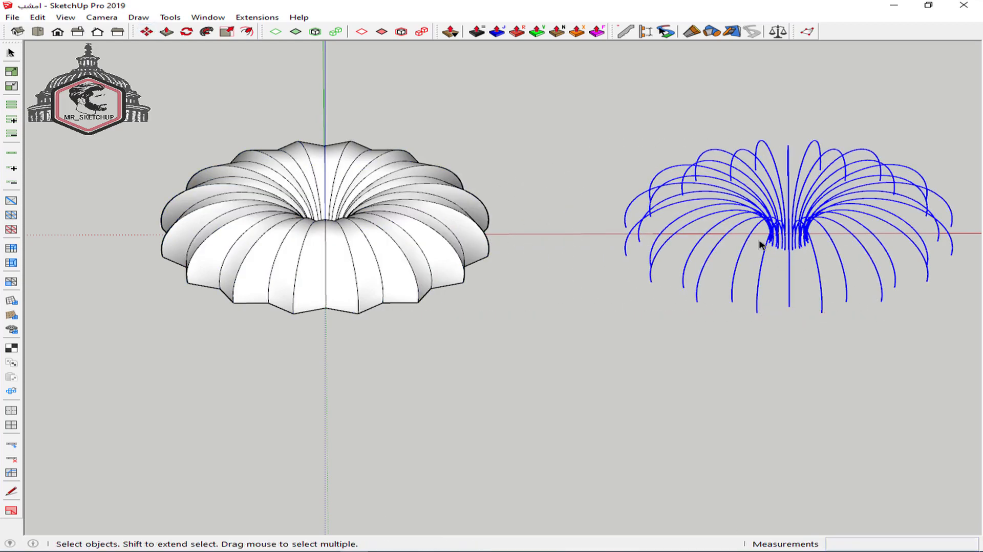
right_click(793, 255)
left_click(860, 263)
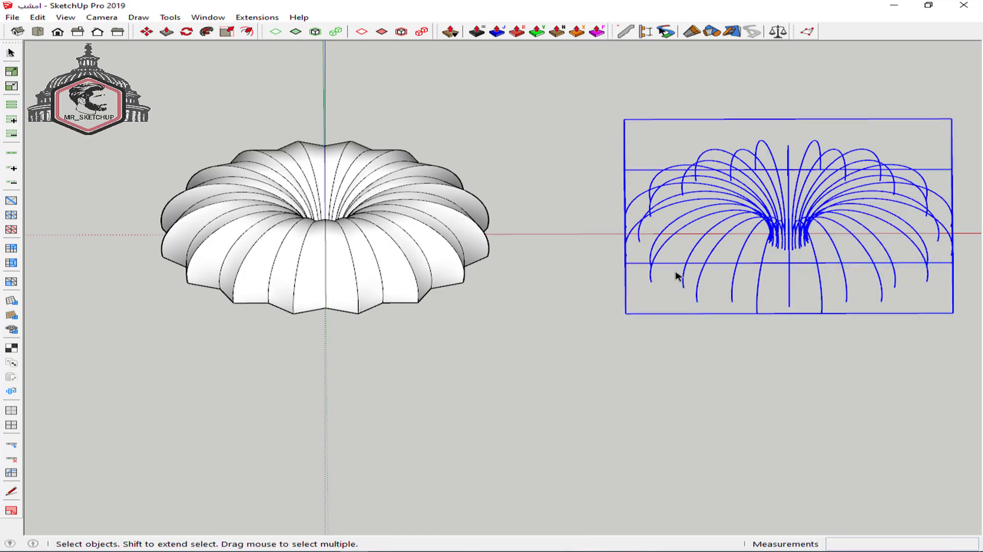
- Select all the loose geometry of the fluted torus and make it a group
left_click(309, 255)
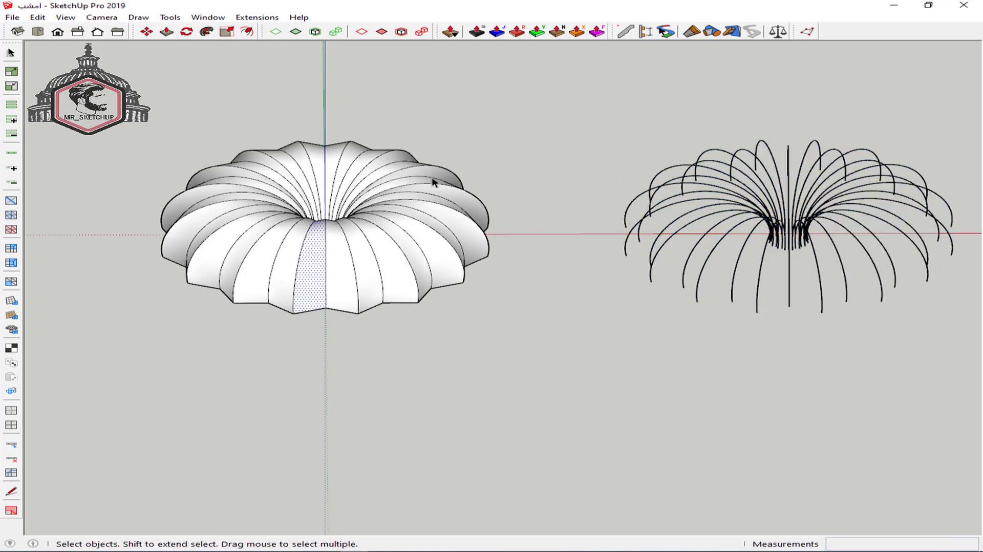
key("ctrl+a")
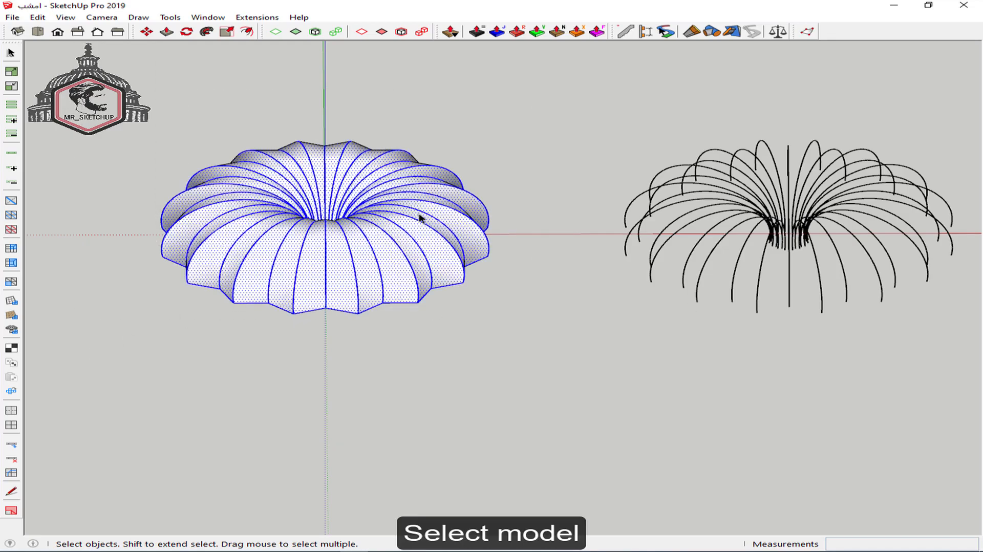
right_click(409, 247)
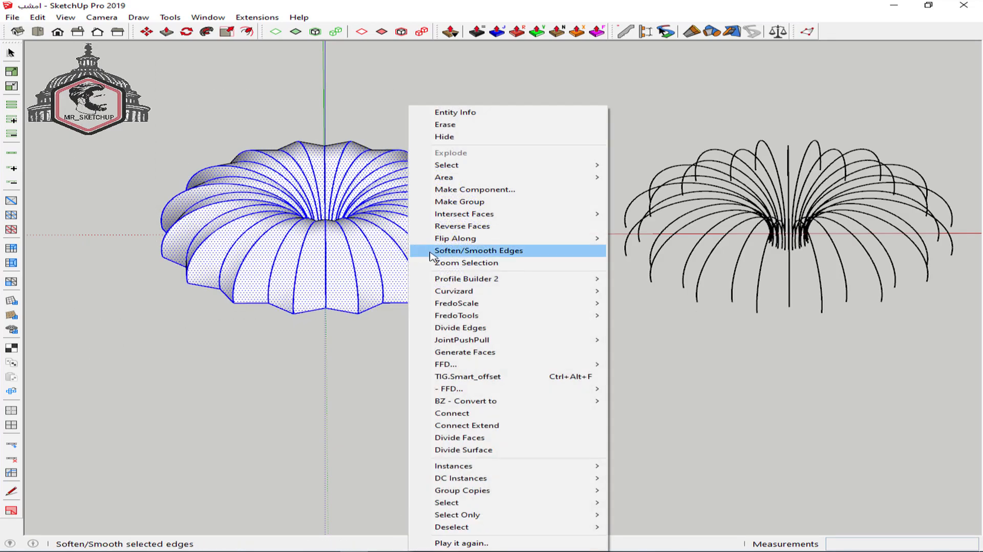
left_click(512, 202)
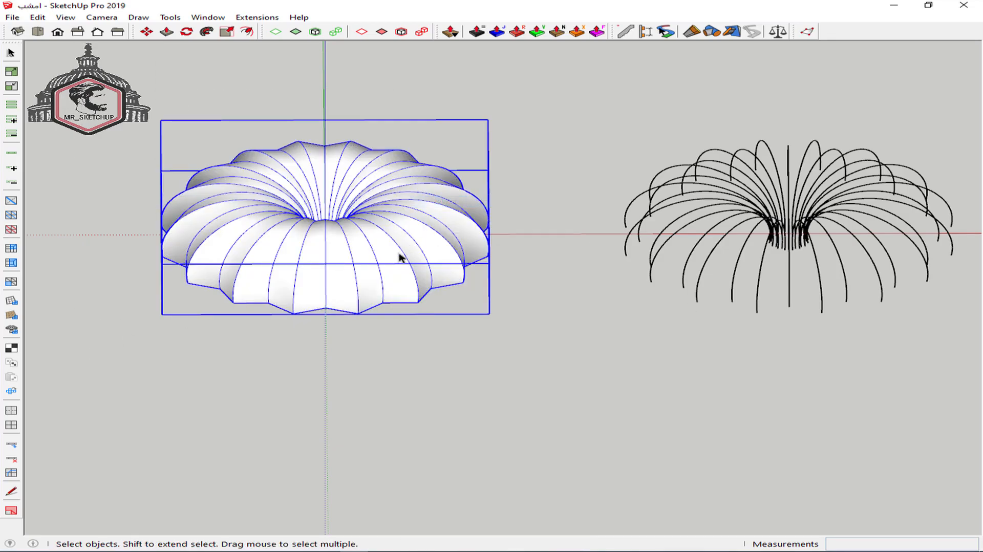
- Add a 3x3 FFD control cage to the torus group
right_click(405, 237)
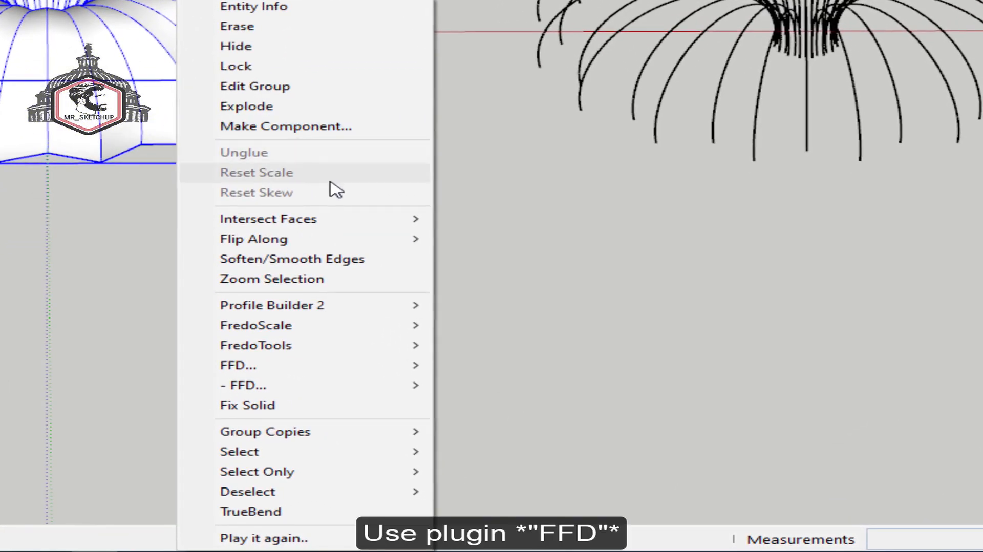
mouse_move(401, 372)
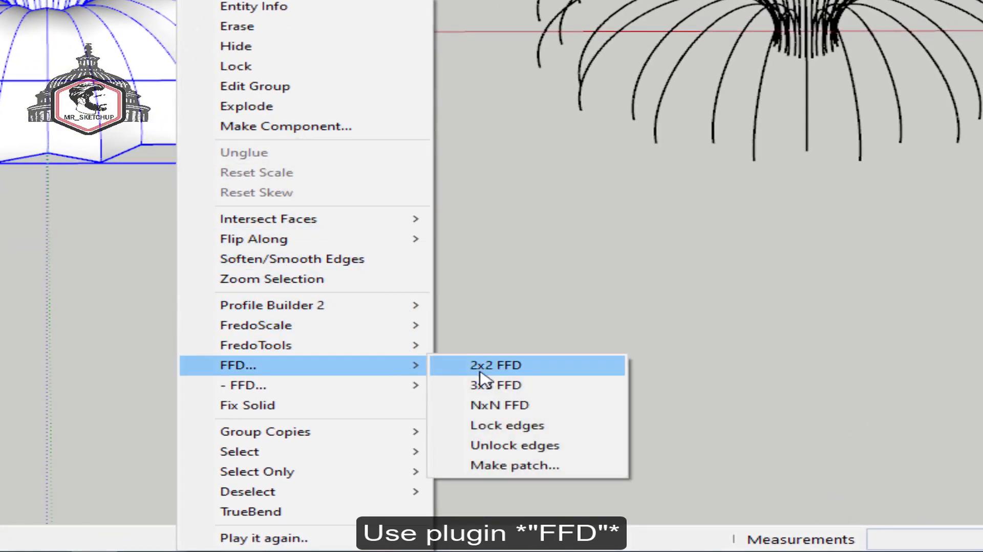
left_click(563, 393)
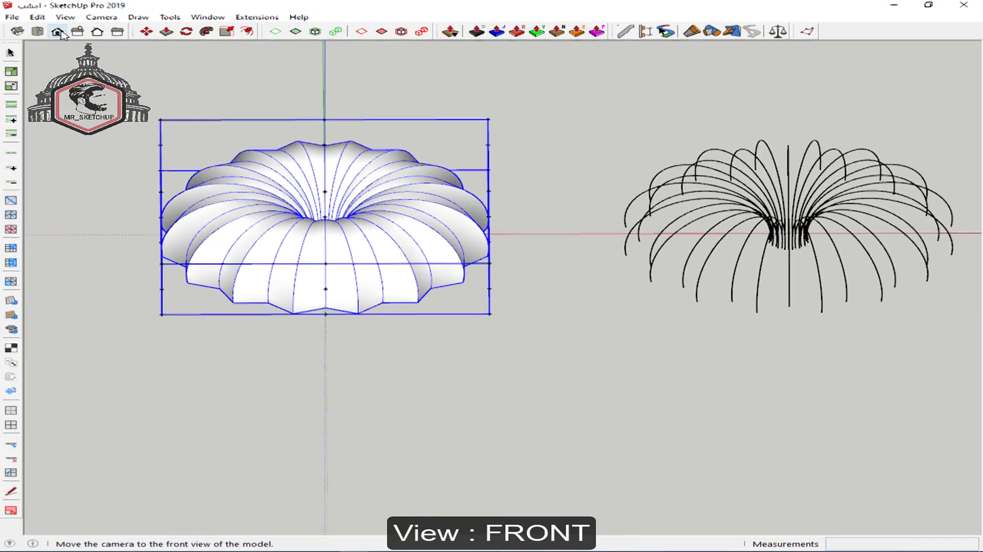
- Move the torus's FFD control points at both red-axis ends up 9.5 m along the blue axis, selecting them from the front view
left_click(57, 32)
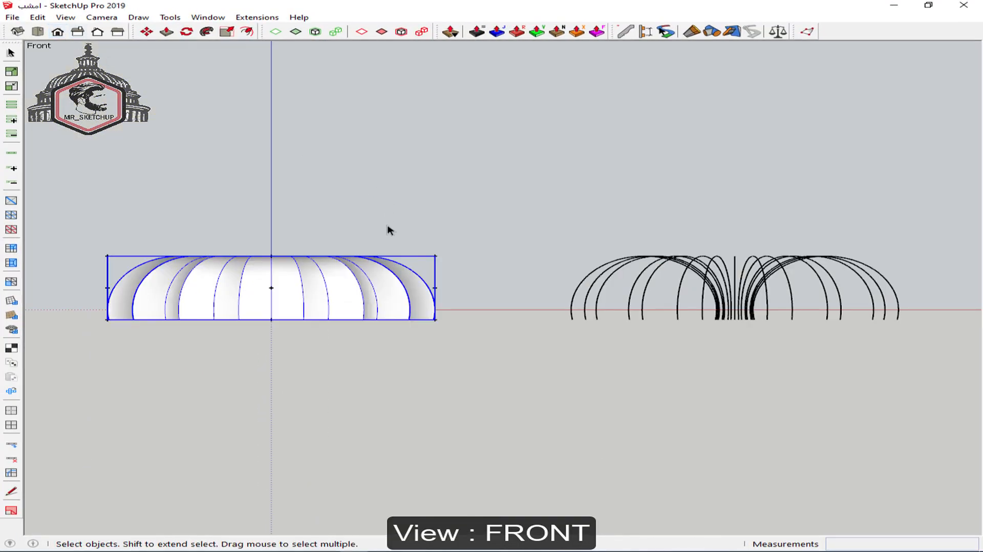
scroll(310, 272, "up", 3)
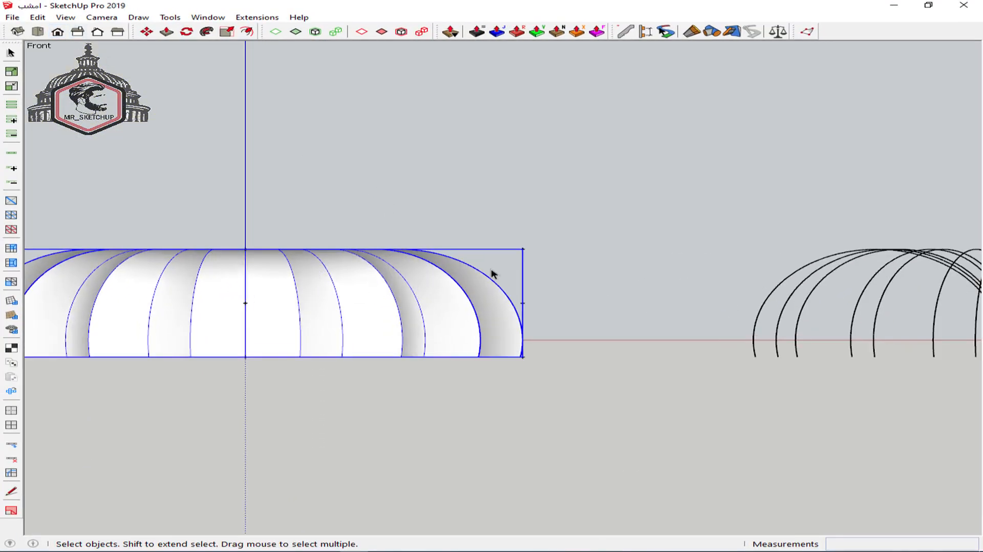
double_click(521, 255)
left_click_drag(463, 202, 564, 344)
scroll(563, 344, "down", 2)
middle_click_drag(402, 325, 538, 386, "shift")
key("space")
left_click_drag(182, 187, 314, 425, "shift")
key("m")
left_click(273, 378, "shift")
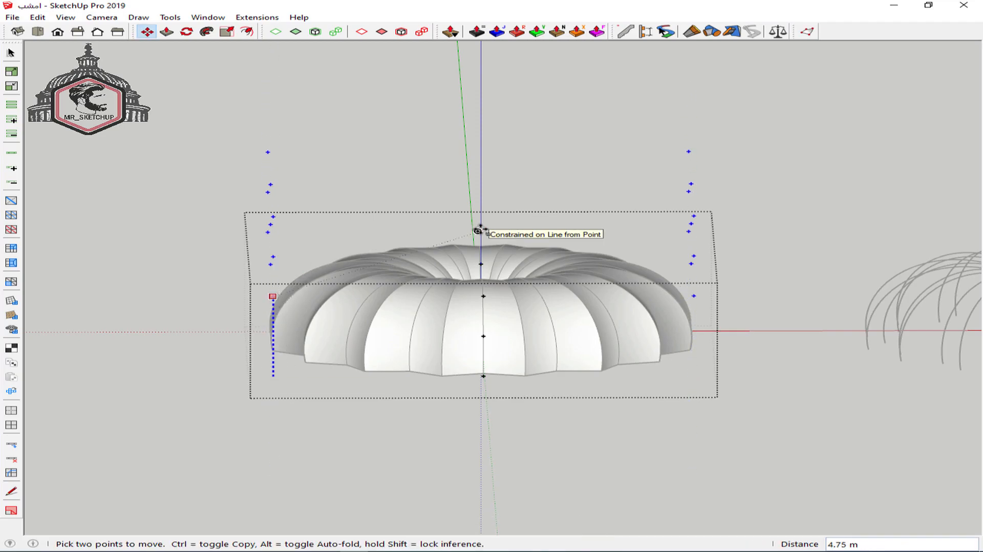
type("9.5")
key("Return")
key("space")
- Exit the torus's FFD control-point group and delete it
left_click(518, 328)
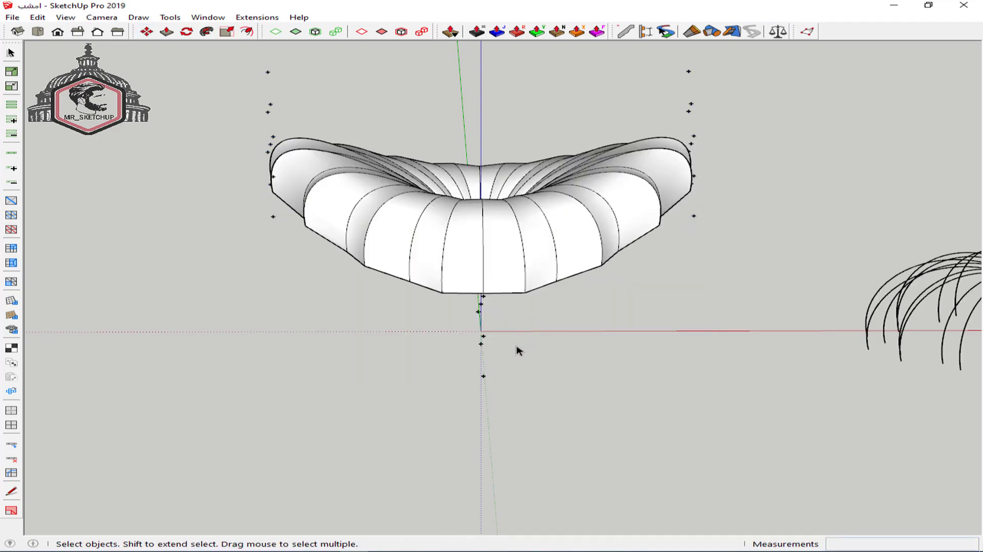
left_click_drag(410, 388, 411, 389)
key("Delete")
- Add a 3x3 FFD control cage to the copied rib-curve group
middle_click_drag(630, 340, 446, 342)
left_click(443, 339)
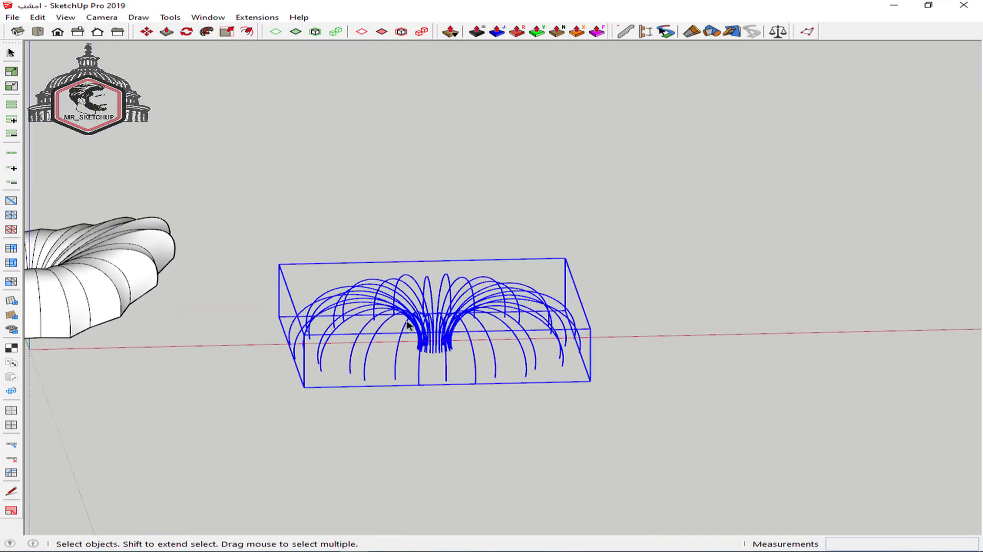
right_click(408, 338)
mouse_move(520, 439)
left_click(665, 450)
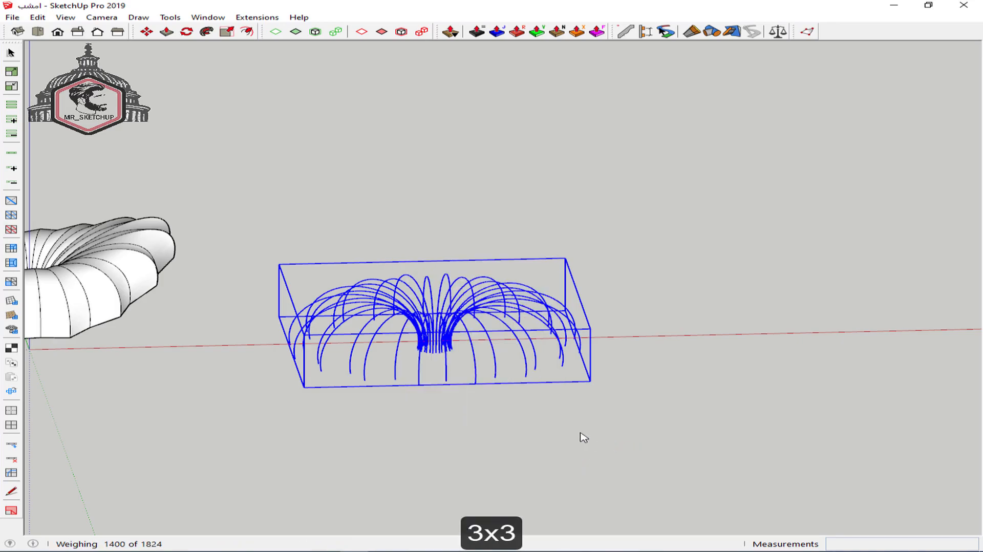
- Raise the rib curves' FFD control points at both red-axis ends by 9.5 m along the blue axis
double_click(306, 368)
left_click_drag(244, 244, 338, 436)
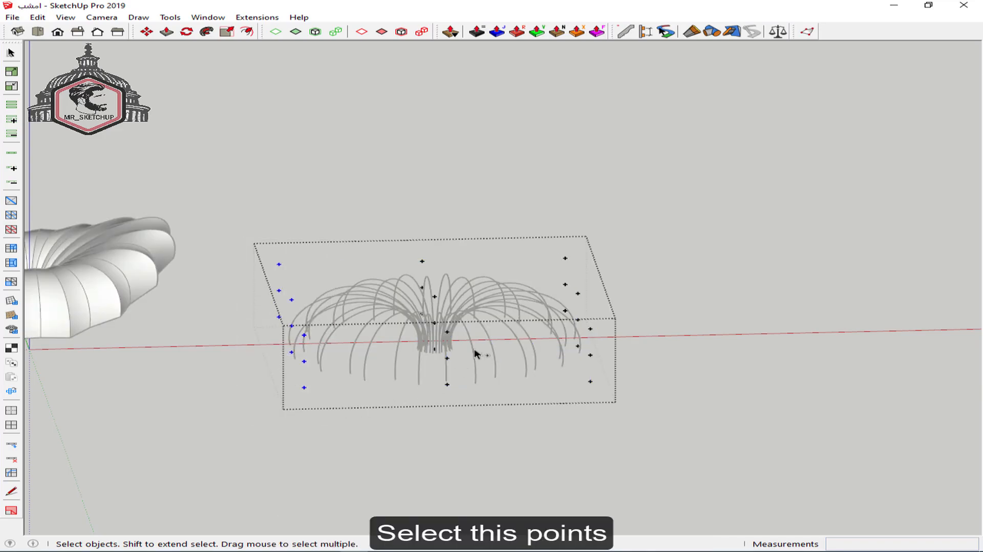
left_click_drag(520, 226, 619, 410, "shift")
key("m")
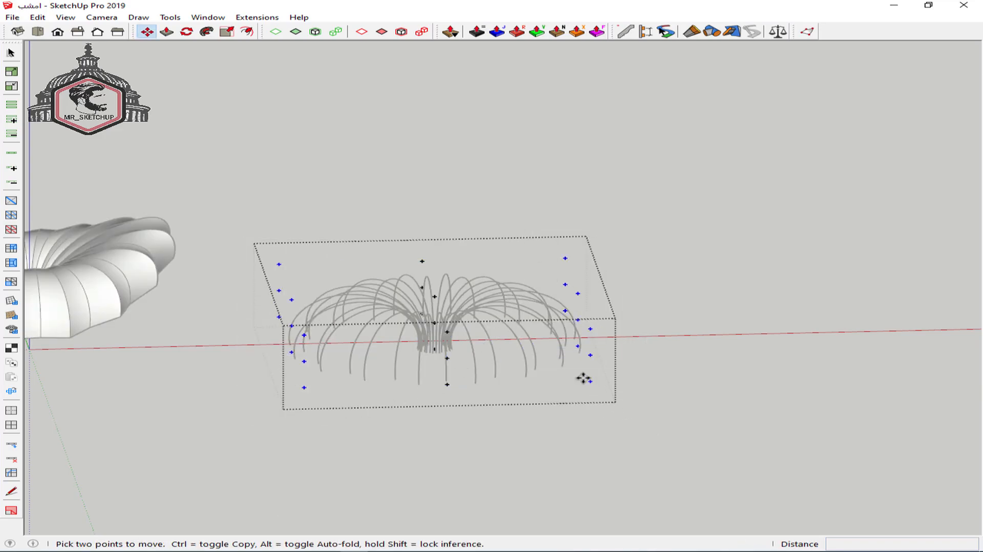
left_click(589, 382)
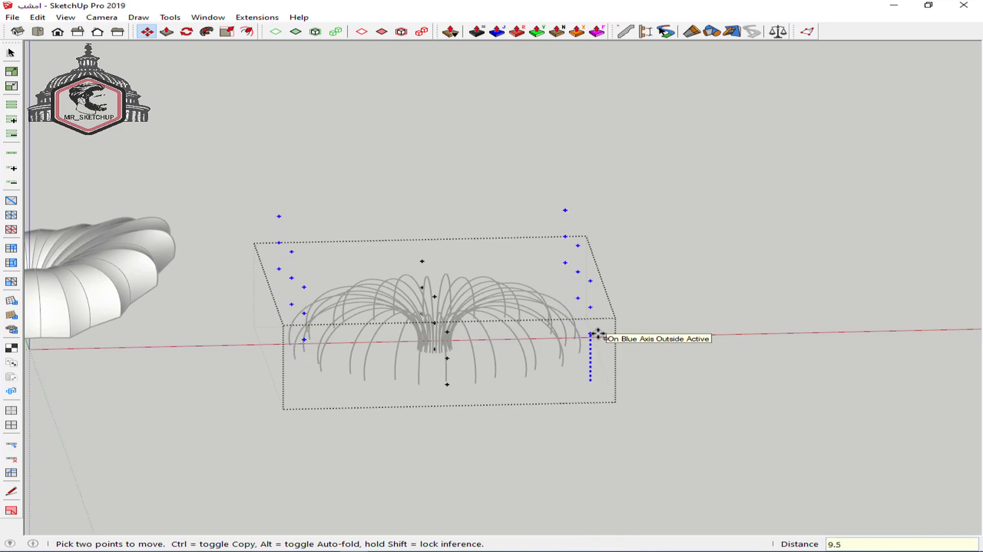
key("Return")
key("space")
- Exit the rib curves' FFD control-point group and delete it
key("Escape")
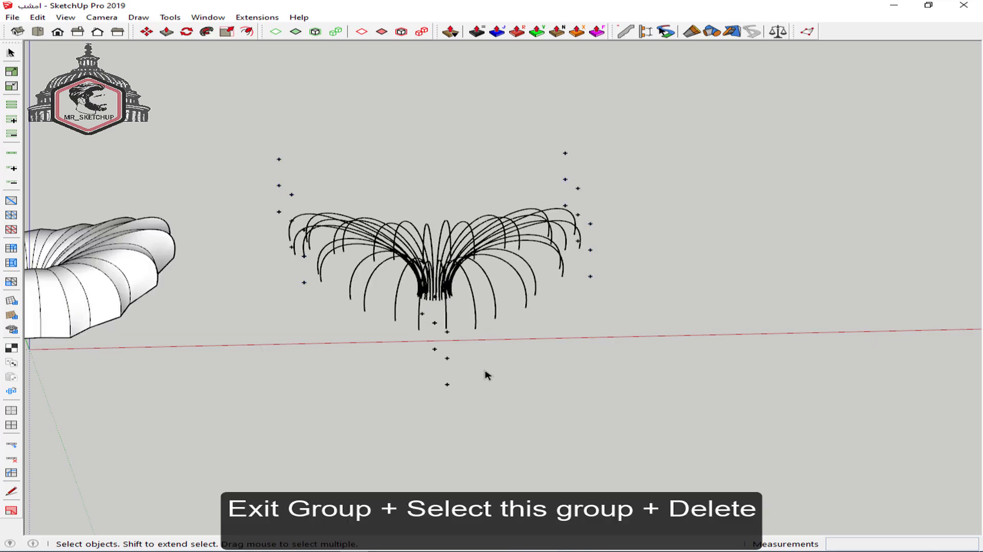
left_click(400, 395)
key("Delete")
- Switch to the top view and open the bent rib-curve group for editing
middle_click_drag(566, 246, 351, 381)
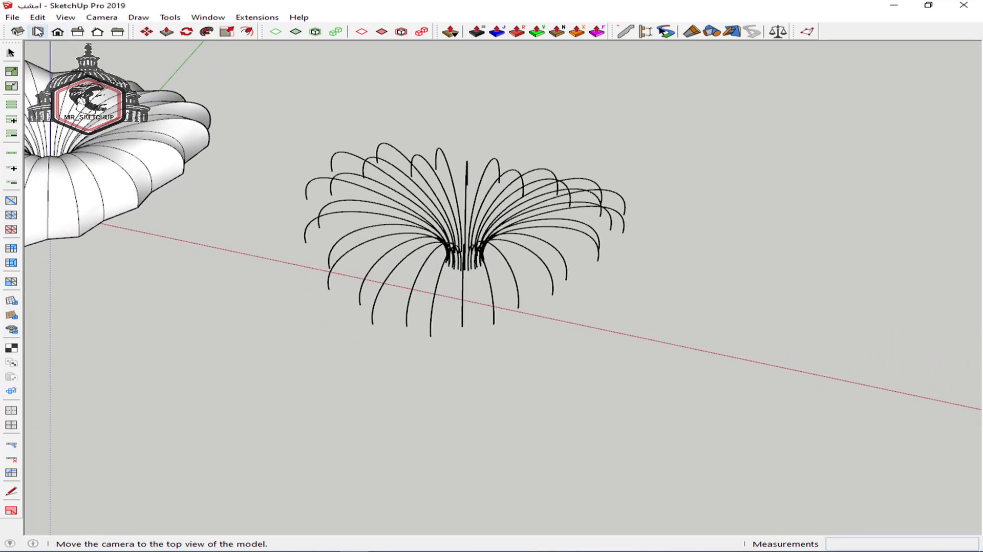
left_click(39, 31)
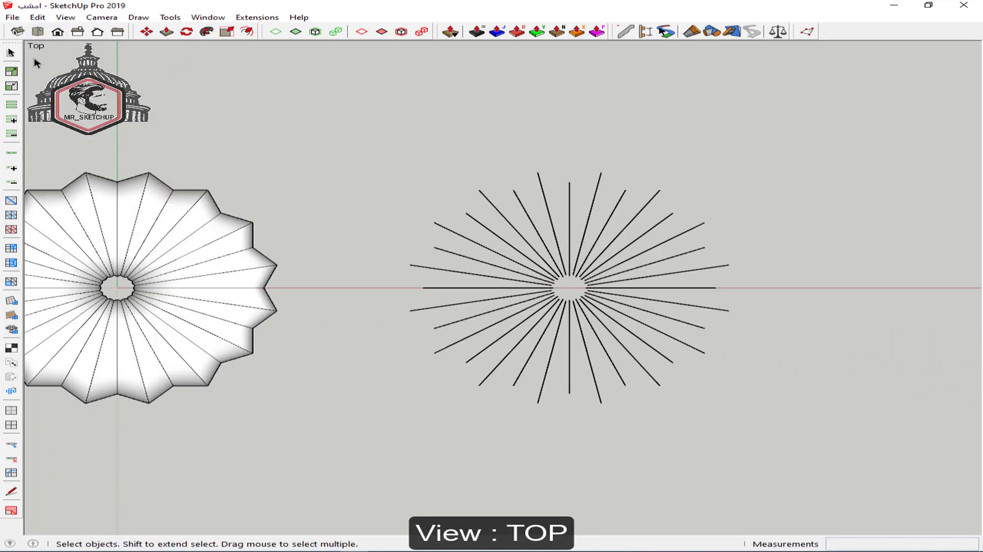
double_click(573, 340)
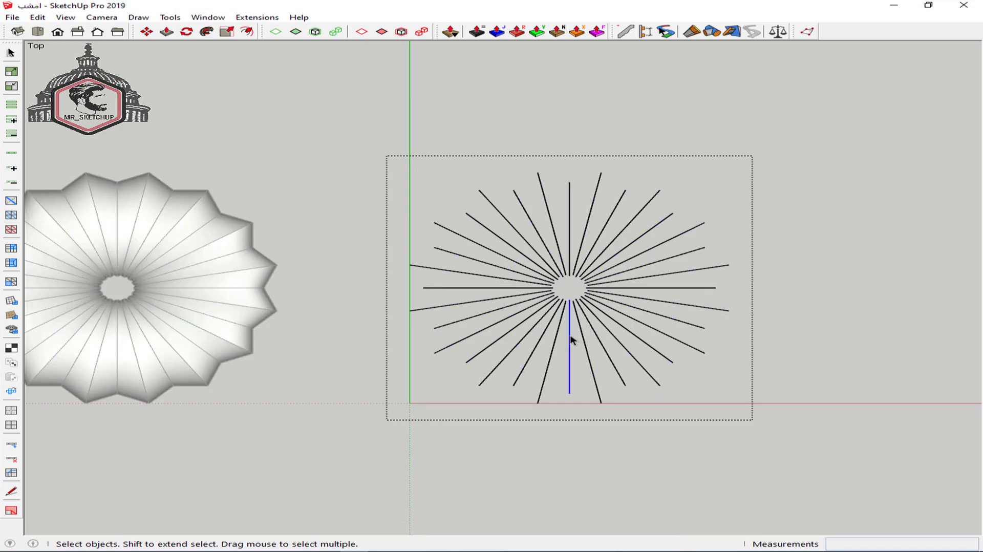
- Build the 4x4 profile, 0.15 m wide and high, along all the rib curves at once with Profile Builder 2
left_click_drag(368, 454, 348, 421)
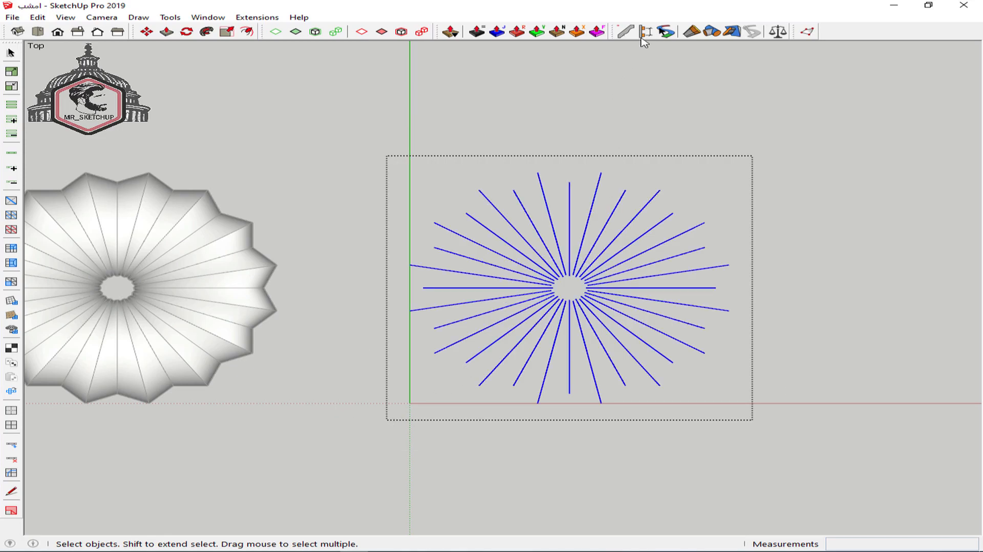
left_click(626, 31)
left_click(327, 298)
left_click(382, 241)
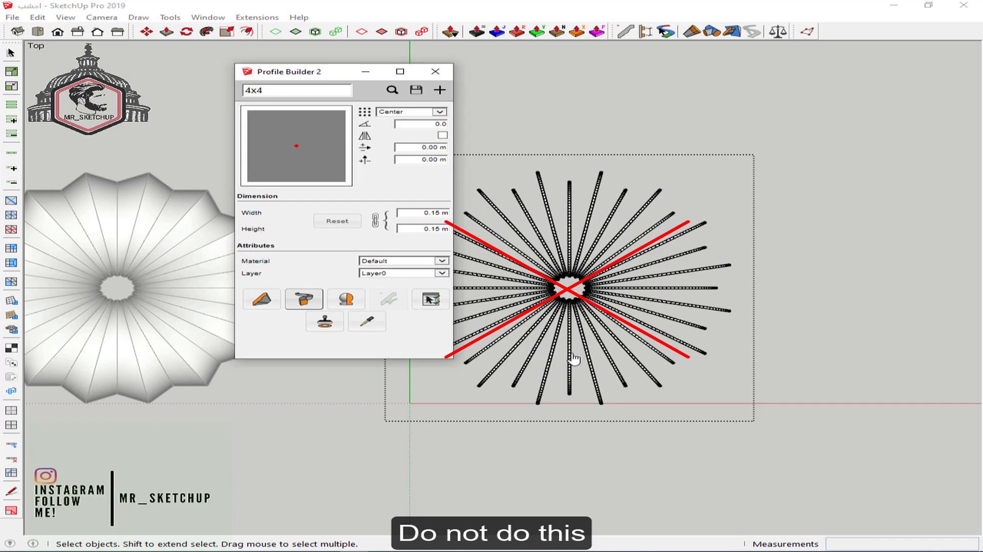
- Inspect the segmented rib profiles up close and delete individual segments from one of them
middle_click_drag(625, 412, 671, 295)
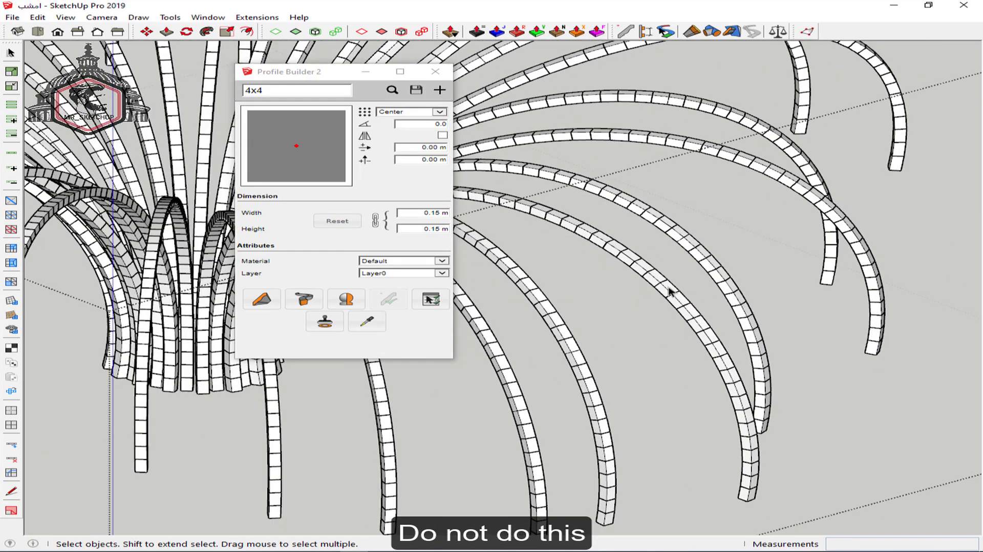
left_click(658, 279)
left_click(626, 257)
key("Delete")
scroll(608, 247, "down", 2)
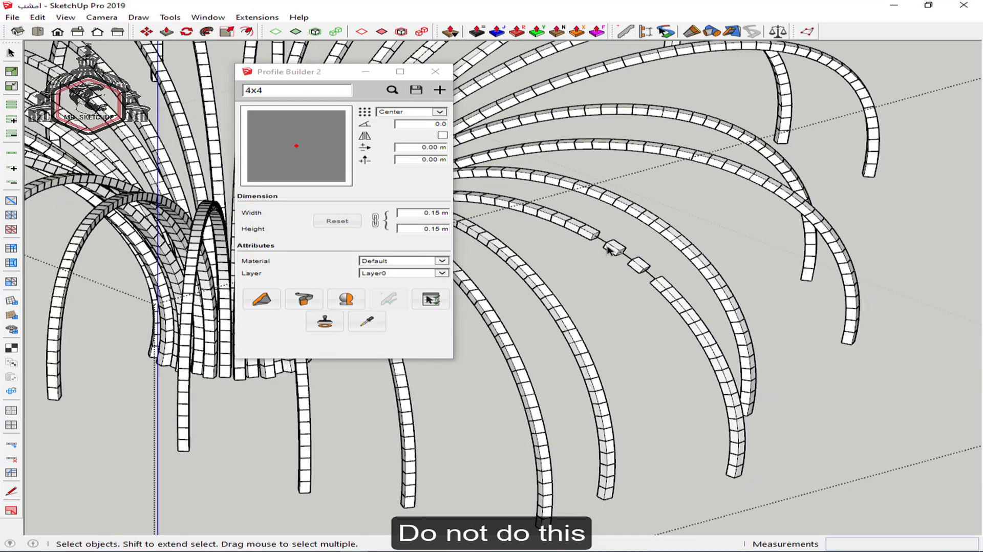
- Undo the segment deletions and the profiles built on all the curves, and minimize Profile Builder 2
key("ctrl+z")
key("ctrl+z")
key("ctrl+z")
key("ctrl+z")
scroll(445, 345, "down", 3)
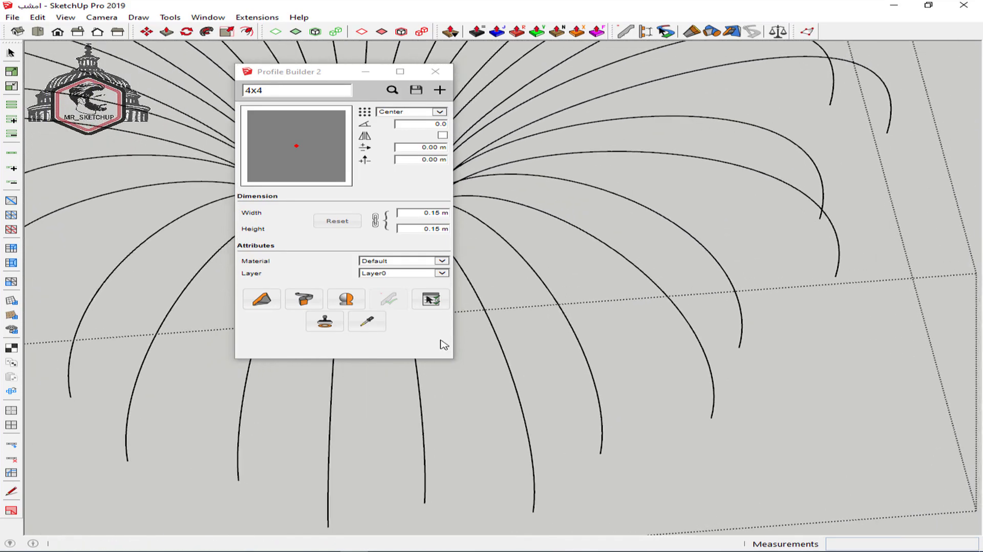
left_click(366, 72)
- In the top view, select every second radial curve, the shorter ones all around the ring, and delete them
left_click(38, 31)
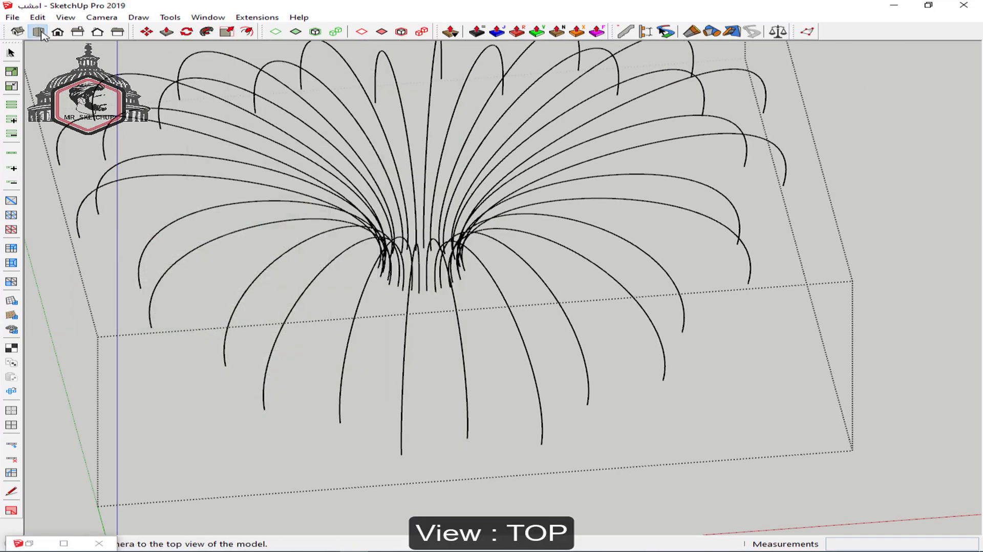
scroll(538, 281, "down", 2)
middle_click_drag(538, 281, 501, 270, "shift")
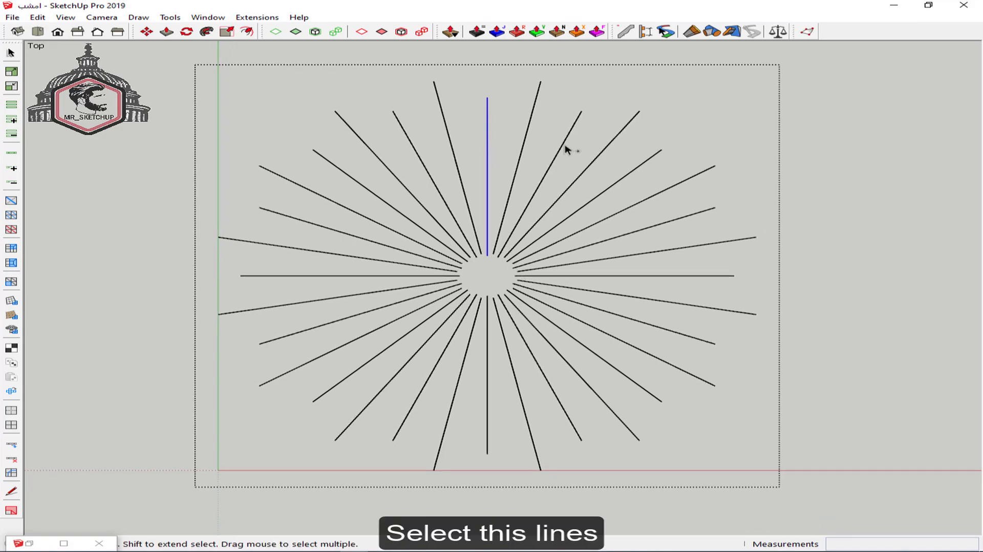
left_click(604, 362, "ctrl")
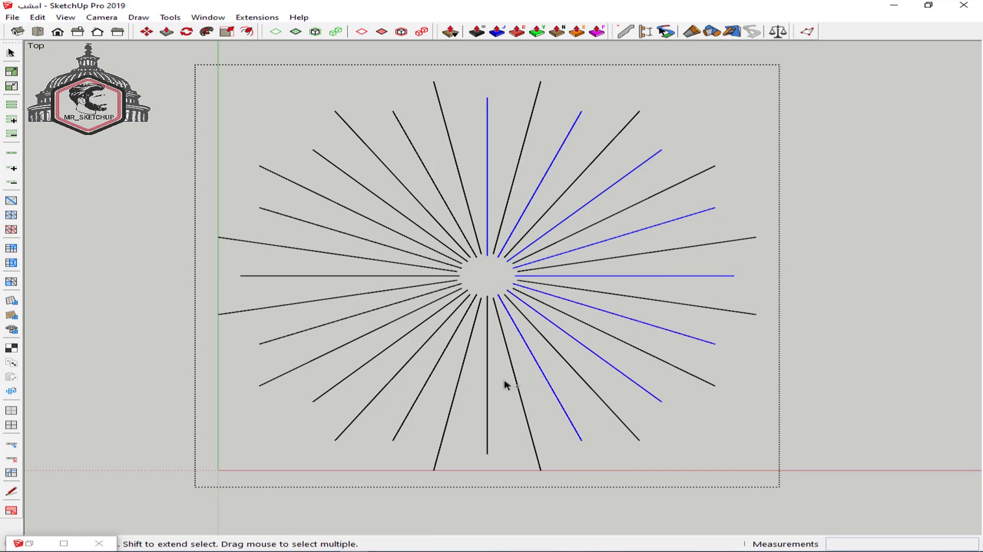
left_click(489, 380, "ctrl")
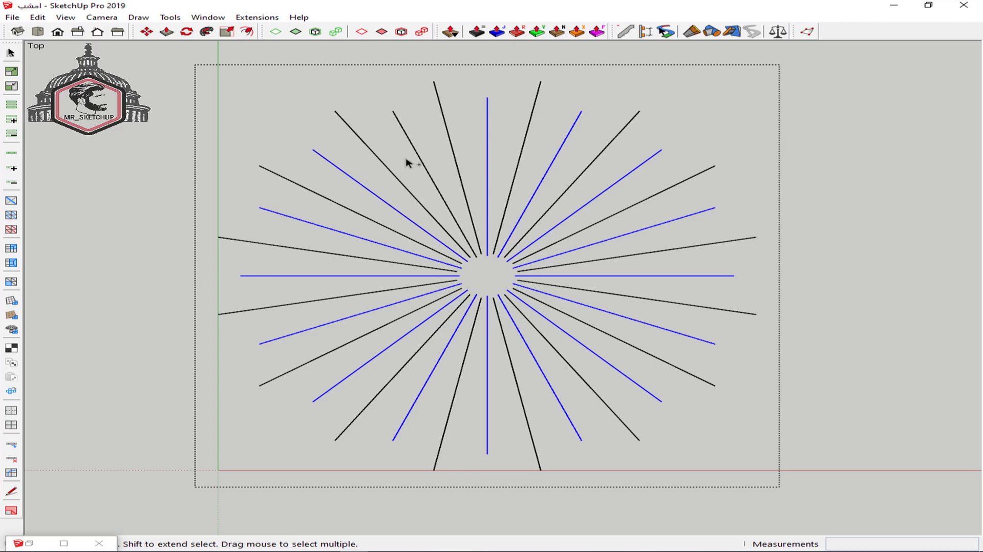
key("Delete")
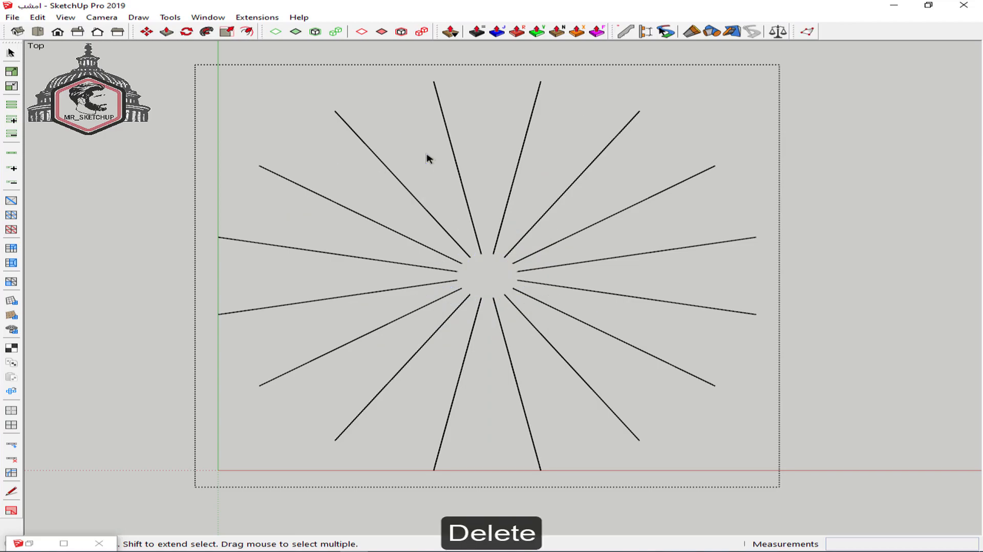
- Build the 4x4 profile, 0.15 m wide and high, separately along nine rib curves, counter-clockwise from the front curve to the rear one
middle_click_drag(410, 164, 452, 347)
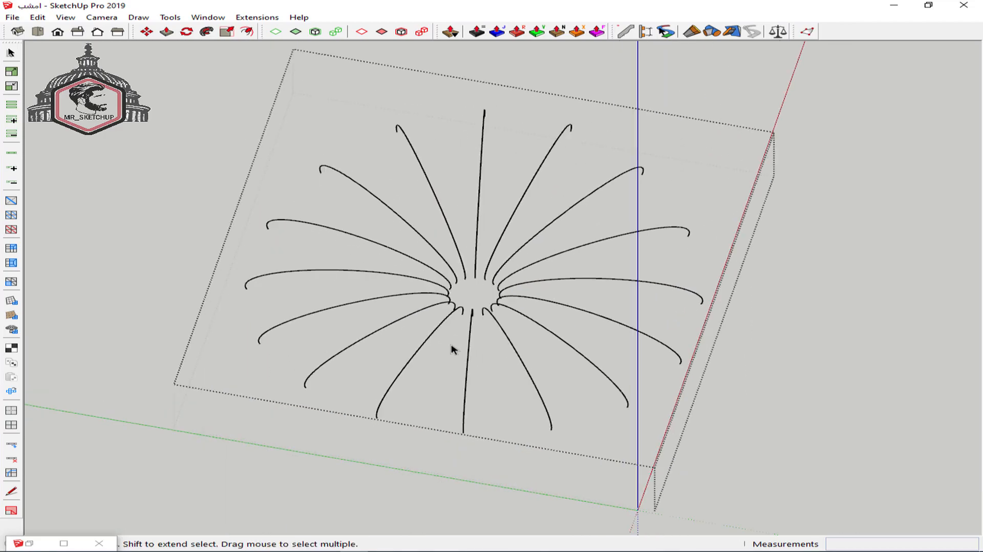
scroll(452, 347, "up", 2)
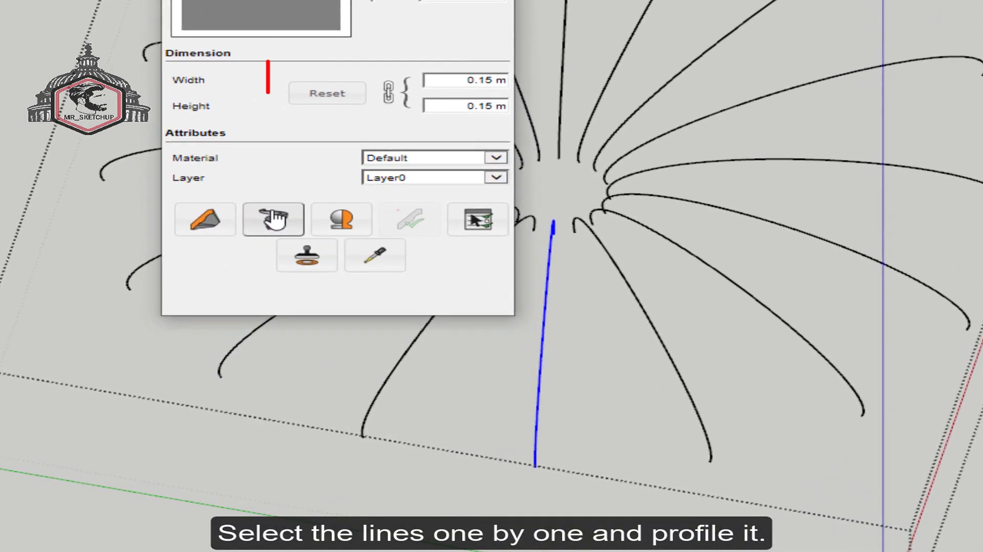
left_click(275, 219)
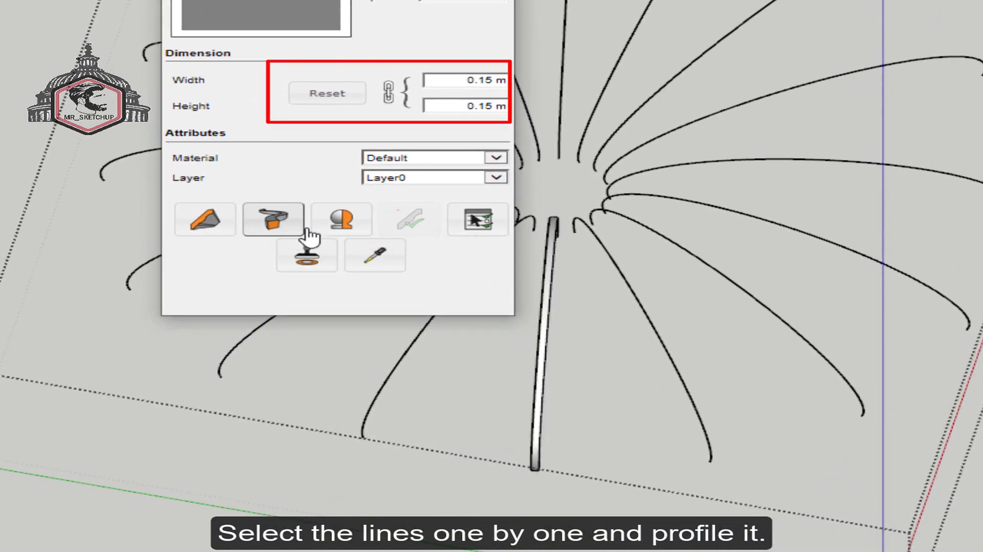
left_click(617, 268)
left_click(275, 219)
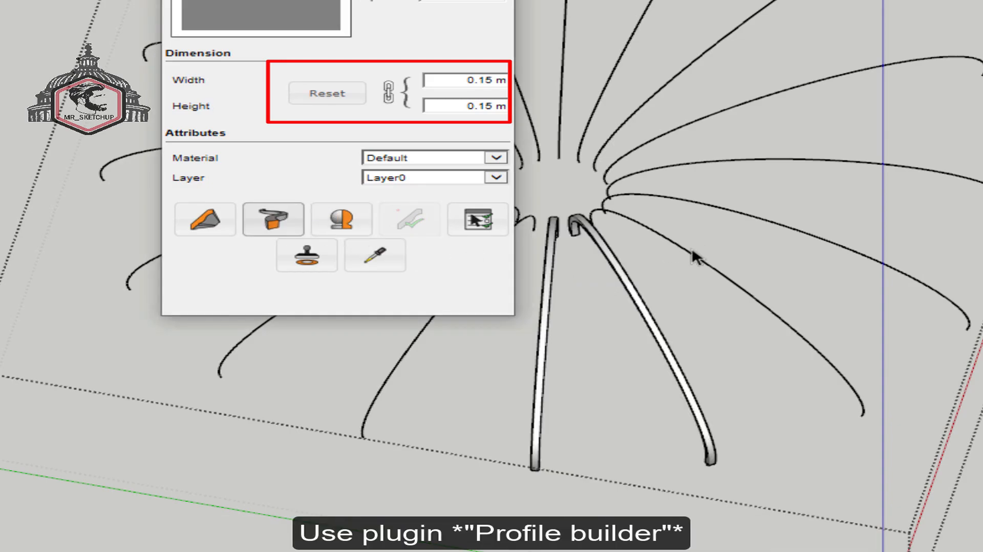
left_click(689, 255)
left_click(297, 223)
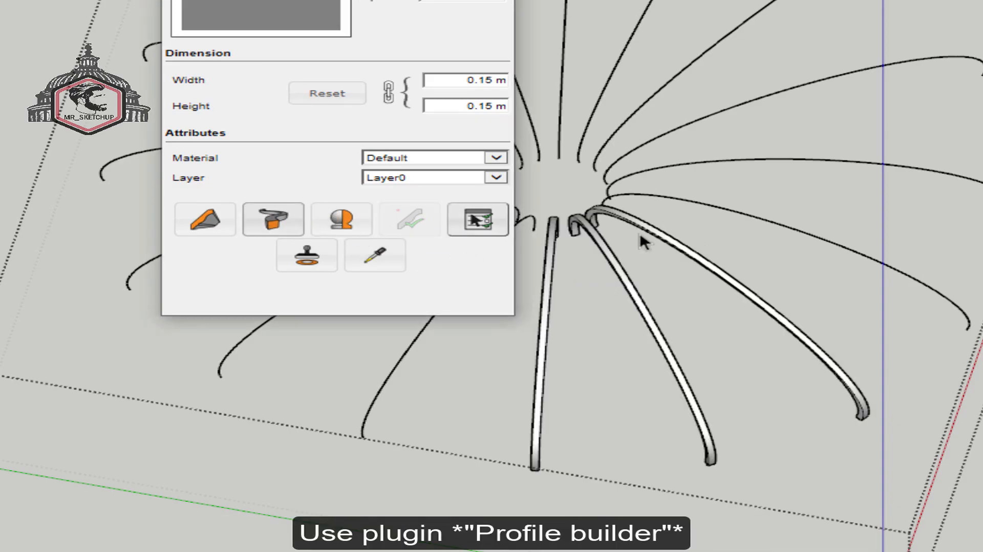
left_click(705, 211)
left_click(267, 223)
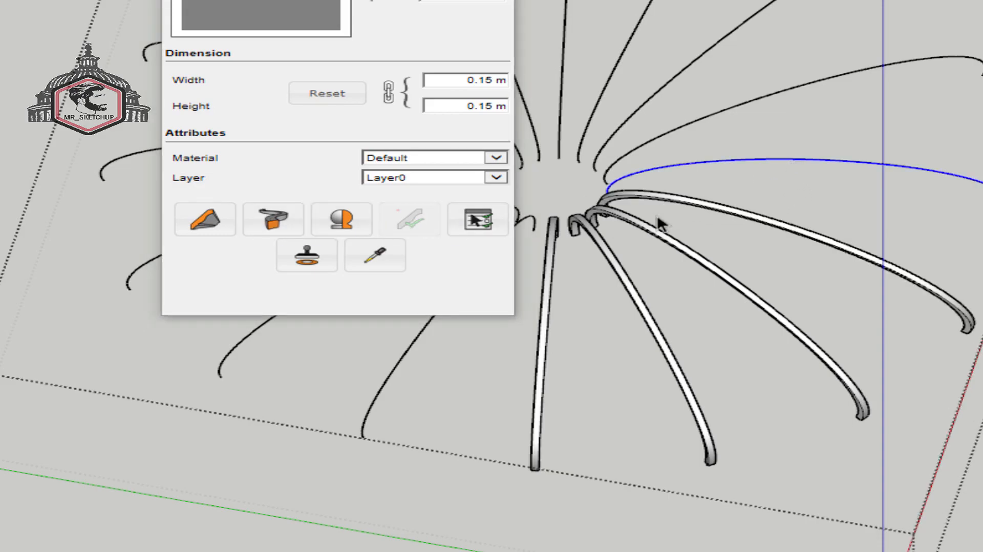
left_click(274, 228)
left_click(696, 128)
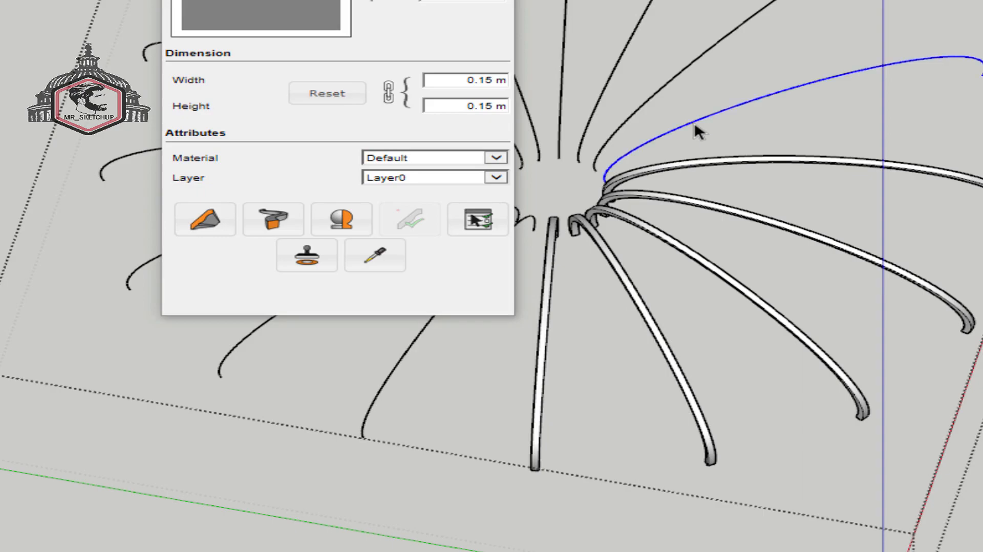
left_click(295, 220)
left_click(675, 81)
left_click(273, 222)
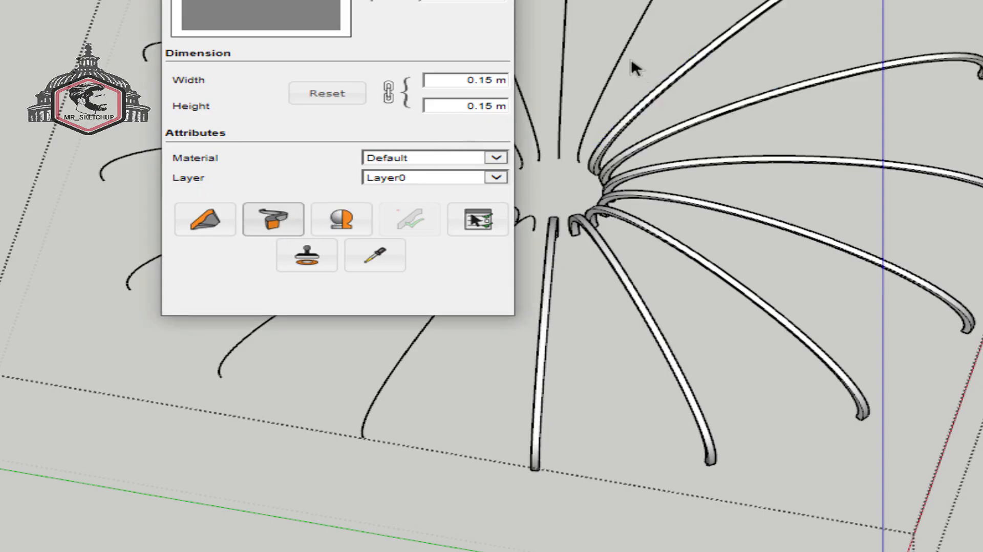
left_click(625, 63)
left_click(292, 222)
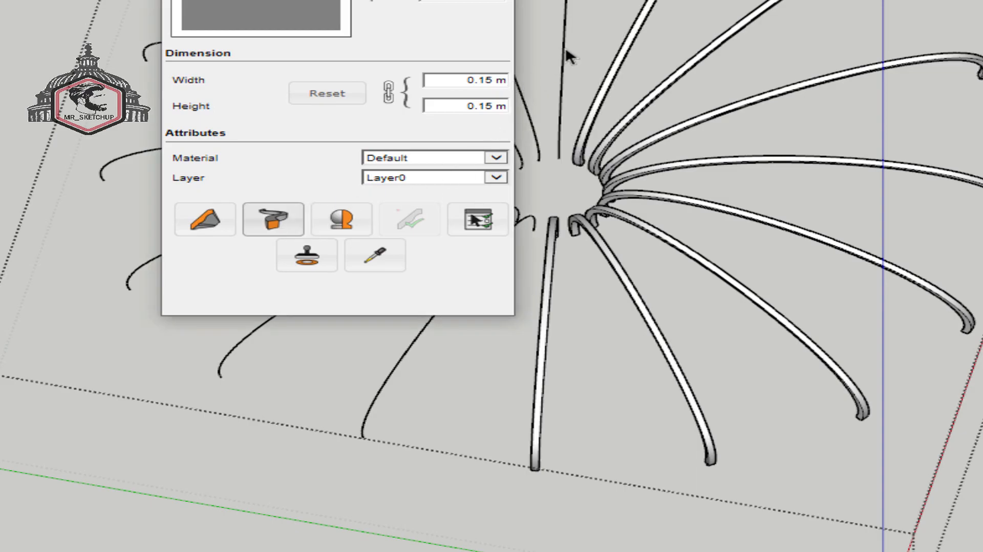
left_click(565, 45)
left_click(273, 220)
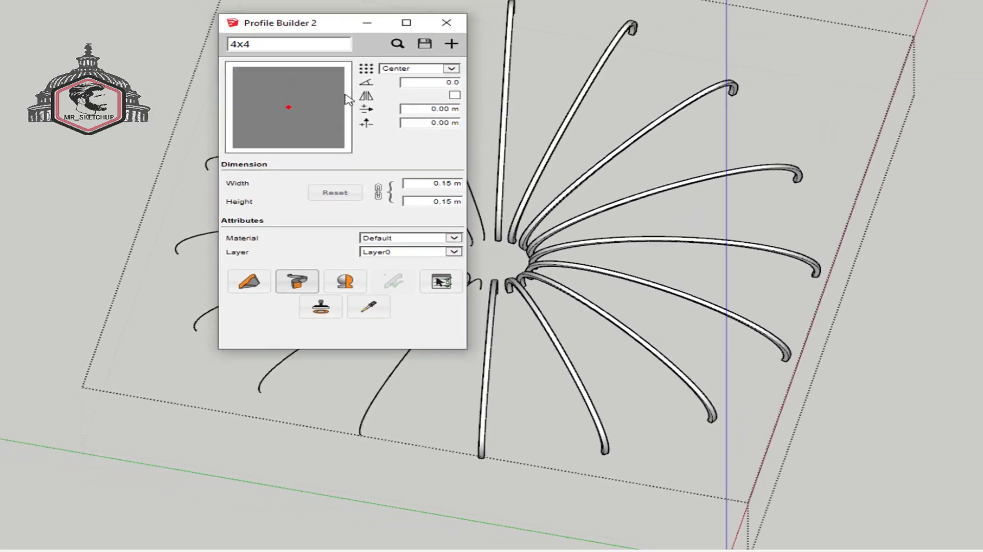
- Build the same 0.15 m profile one by one along the seven remaining bare rib curves, completing the ring
mouse_move(320, 24)
left_mouse_down()
mouse_move(510, 91)
mouse_move(723, 42)
left_mouse_up()
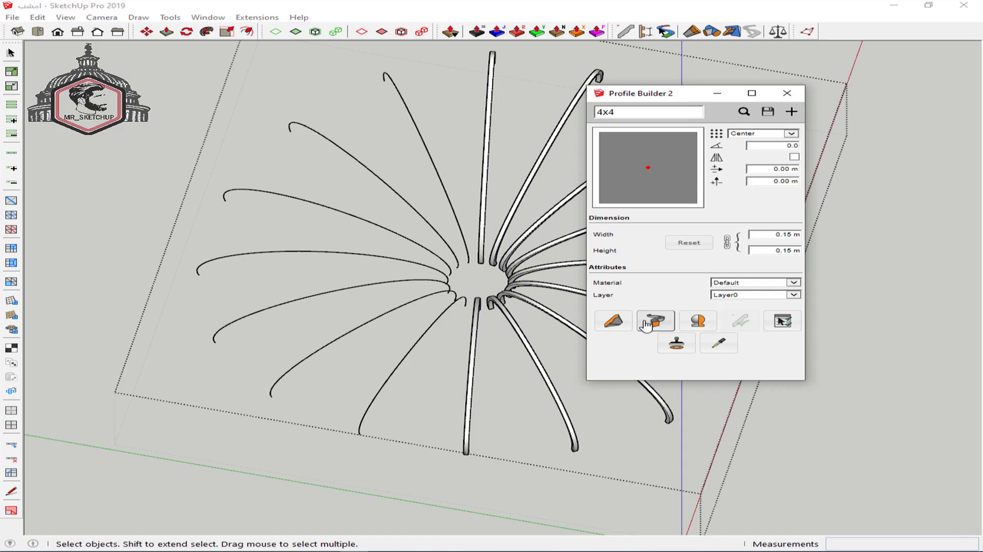
left_click(431, 167)
left_click(627, 321)
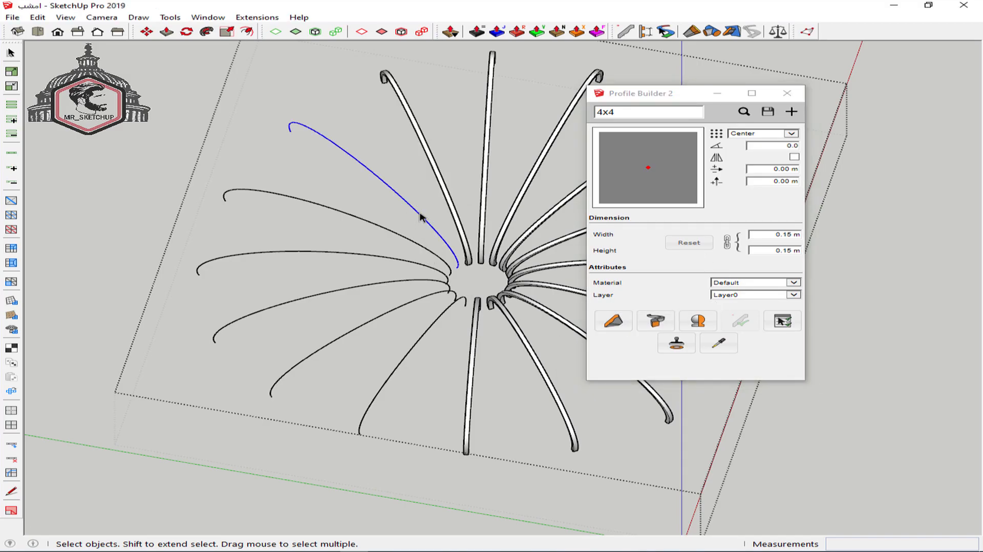
left_click(656, 320)
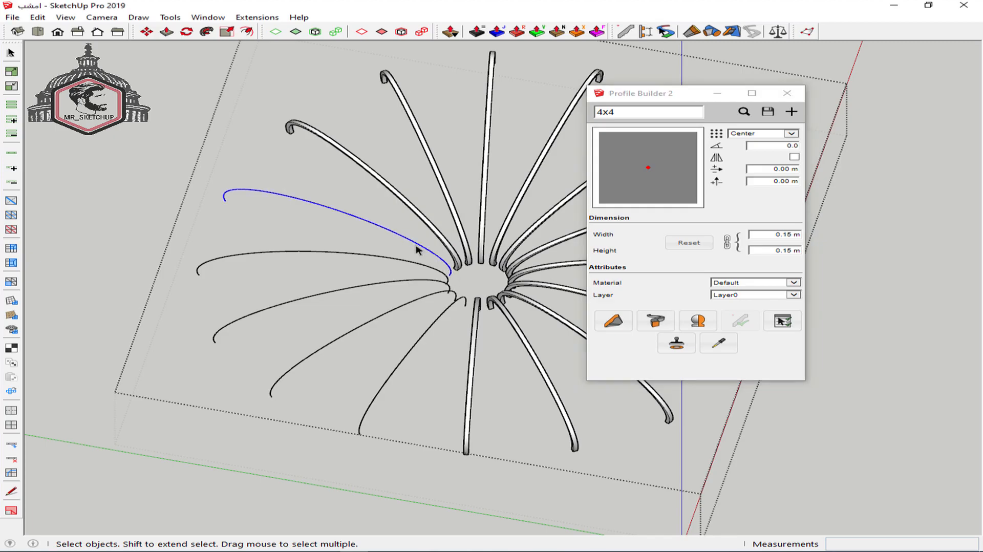
left_click(656, 320)
left_click(412, 263)
left_click(656, 321)
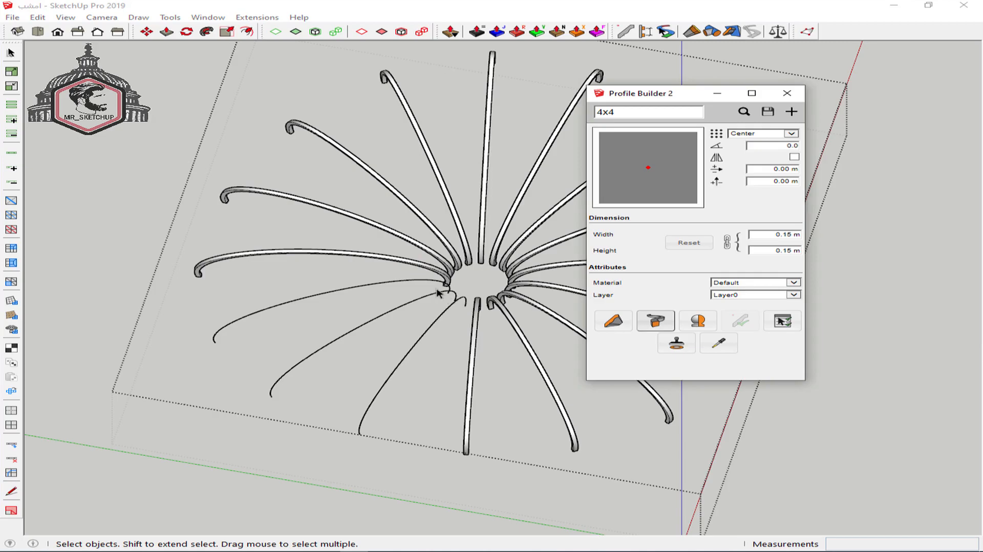
left_click(415, 284)
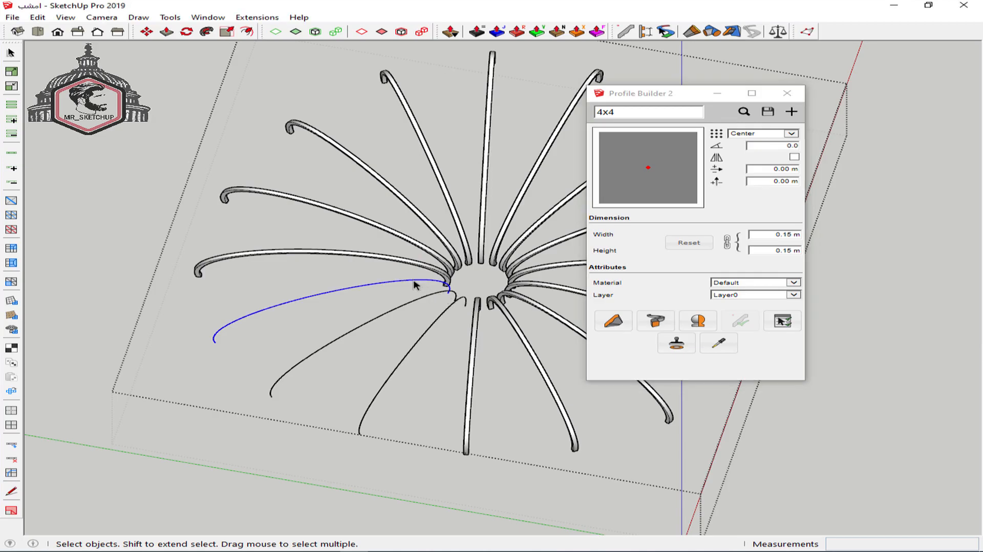
left_click(646, 325)
left_click(415, 303)
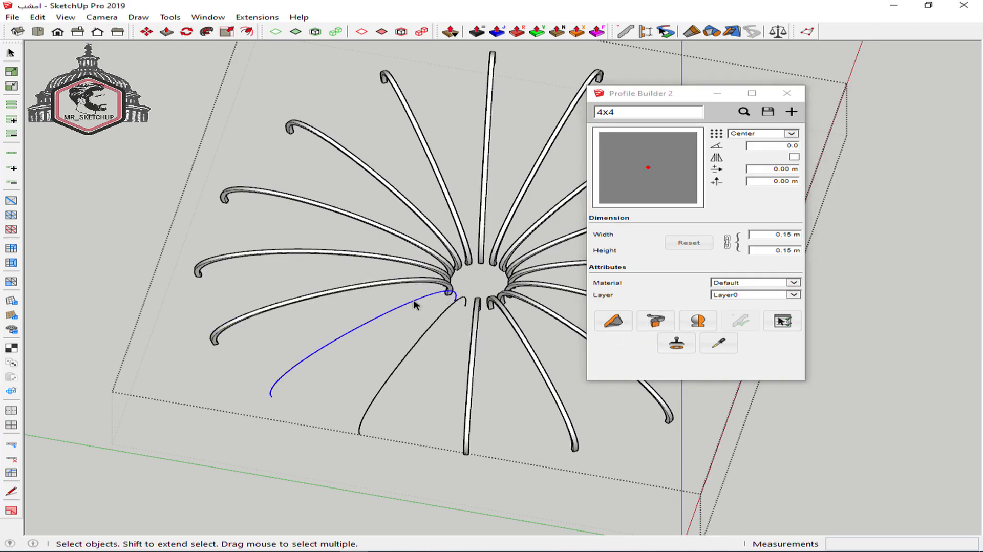
left_click(655, 321)
left_click(439, 324)
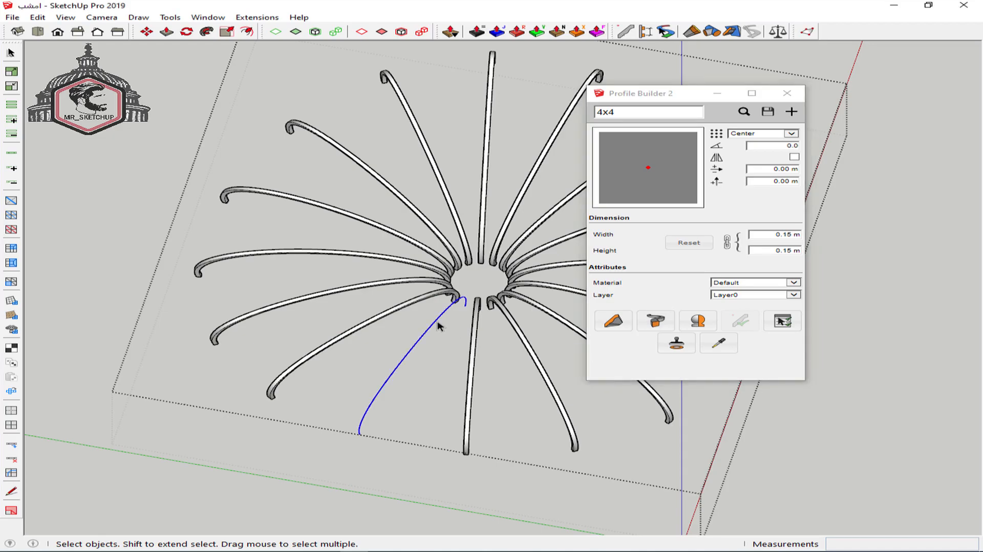
left_click(657, 321)
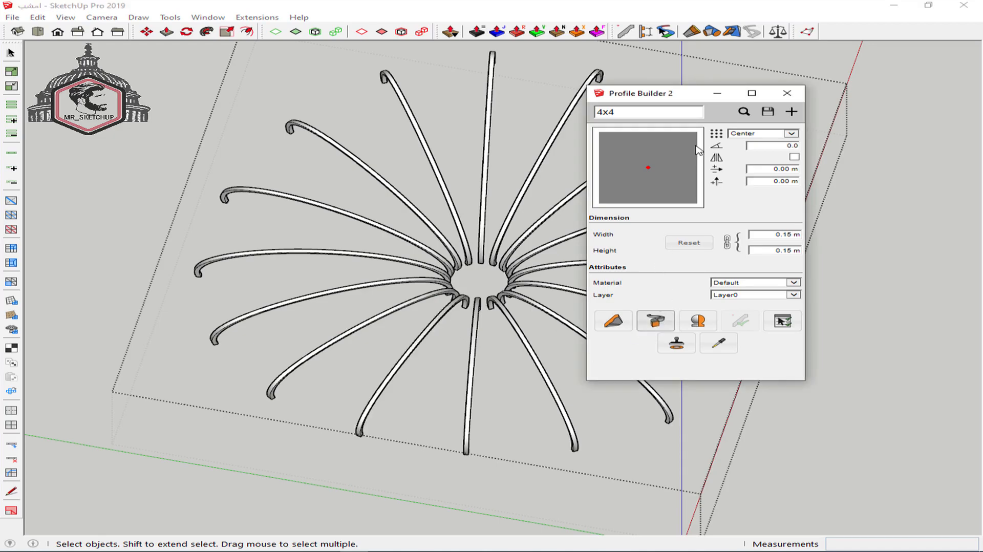
- Minimize Profile Builder 2 and switch the camera from parallel projection to perspective
left_click(719, 94)
scroll(697, 251, "down", 1)
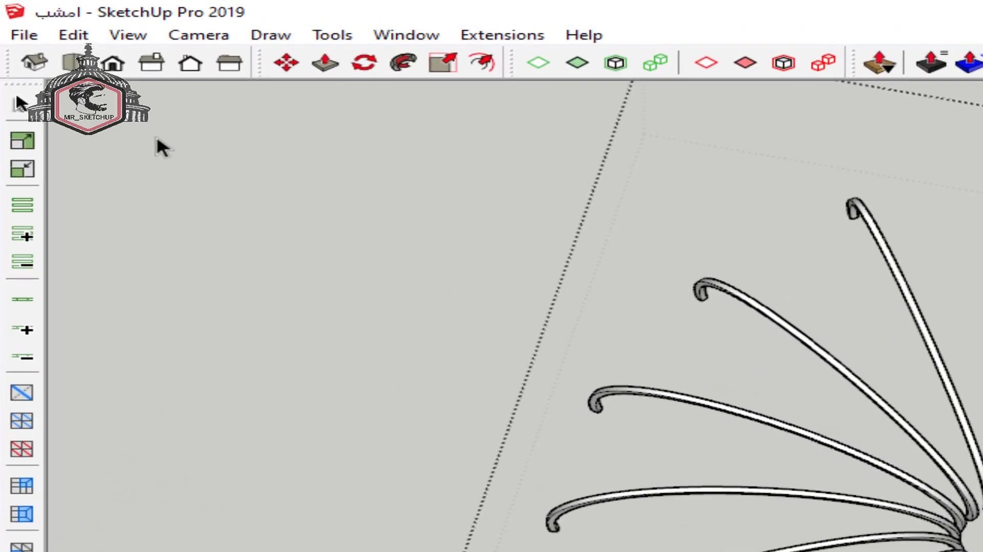
left_click(166, 29)
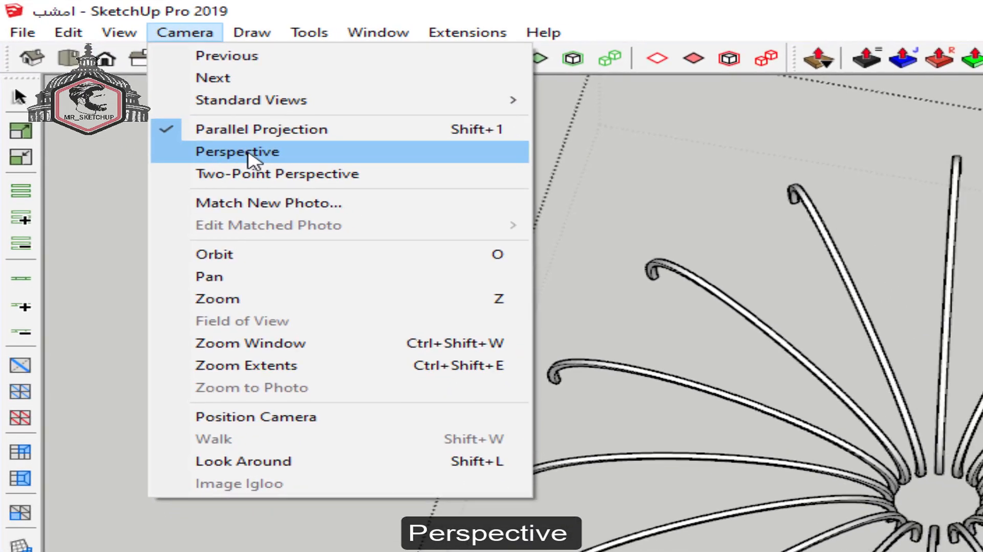
left_click(255, 163)
middle_click_drag(627, 357, 468, 323)
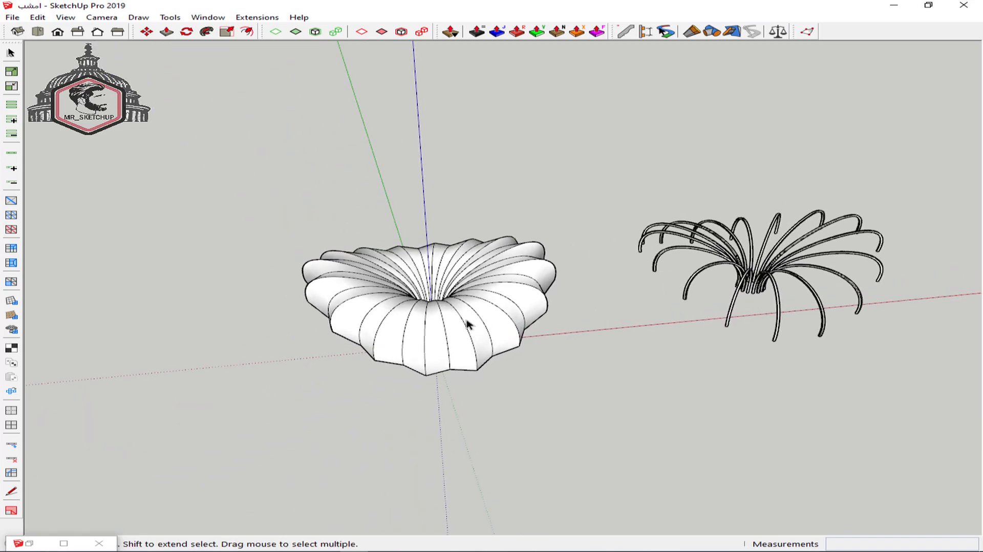
- Open the fluted canopy group for editing and reduce a selection of all its geometry to only the border edges with Selection Toys
double_click(468, 315)
scroll(463, 330, "up", 3)
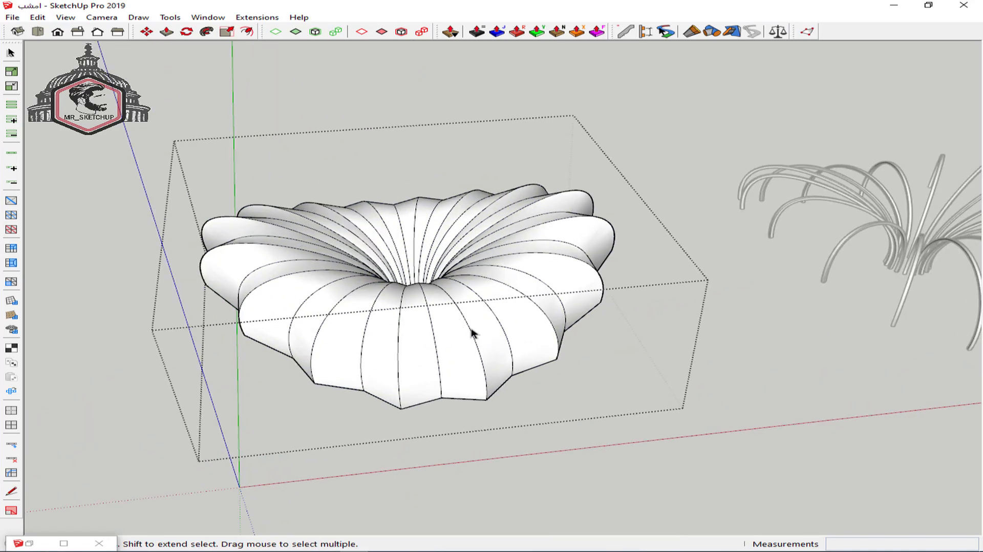
key("ctrl+a")
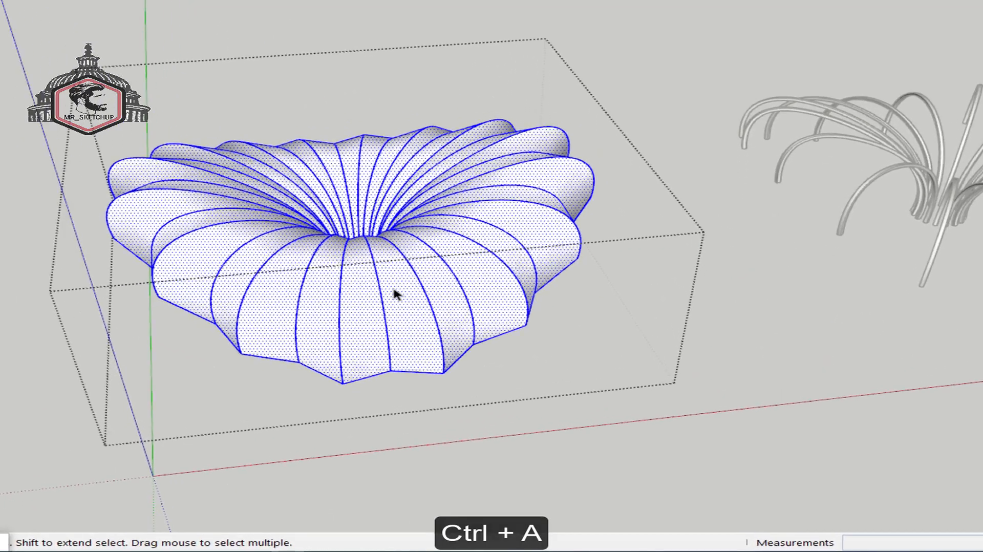
right_click(395, 291)
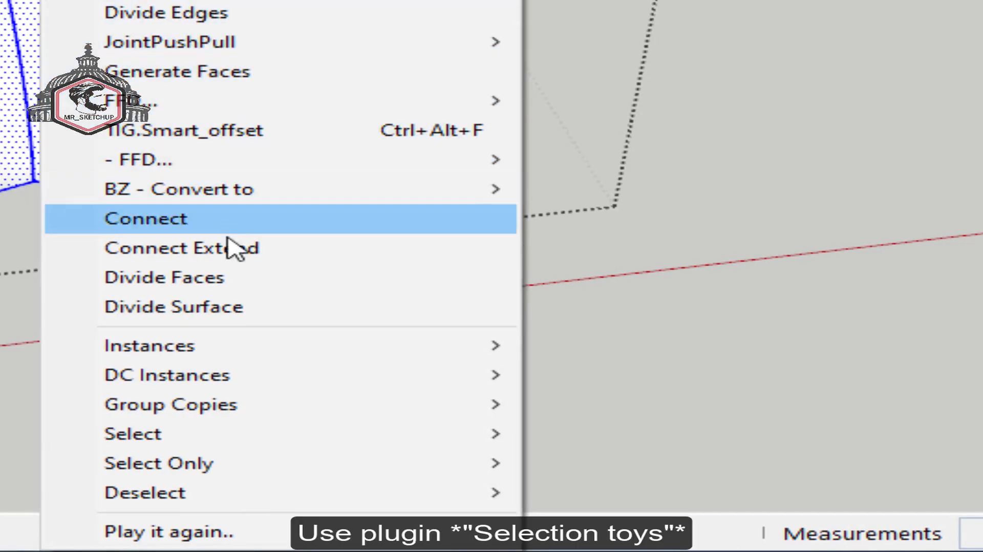
mouse_move(309, 465)
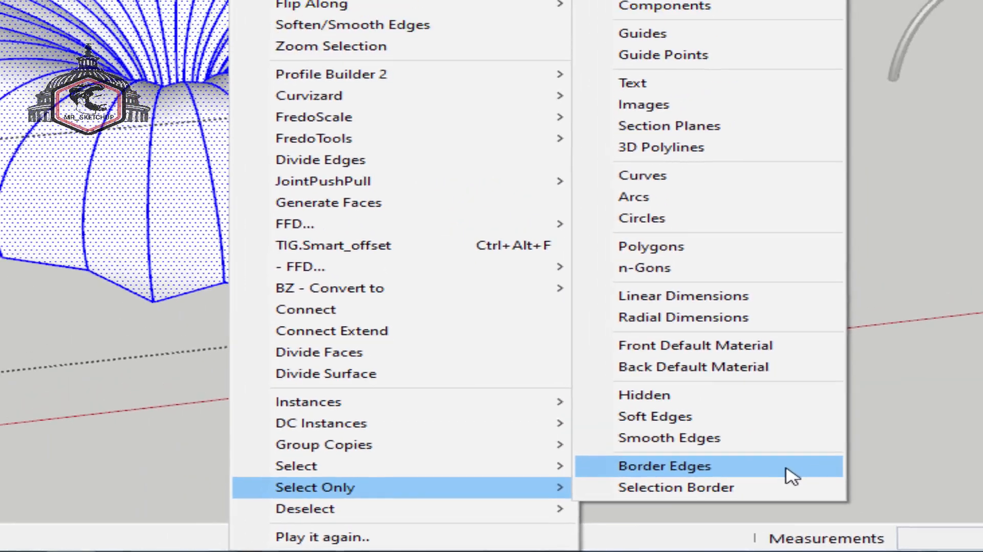
left_click(809, 435)
scroll(560, 422, "down", 2)
mouse_move(560, 422)
middle_mouse_down()
mouse_move(527, 406)
mouse_move(459, 404)
mouse_move(471, 410)
middle_mouse_up()
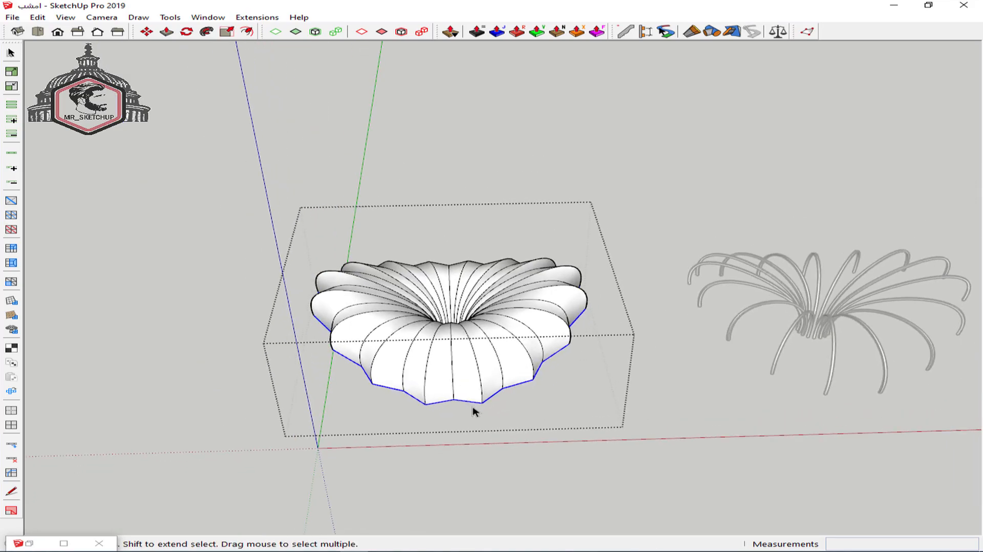
- Copy the selected border edges 25 m along the red axis, to the side of the canopy opposite the ribs
key("m")
left_click(559, 428)
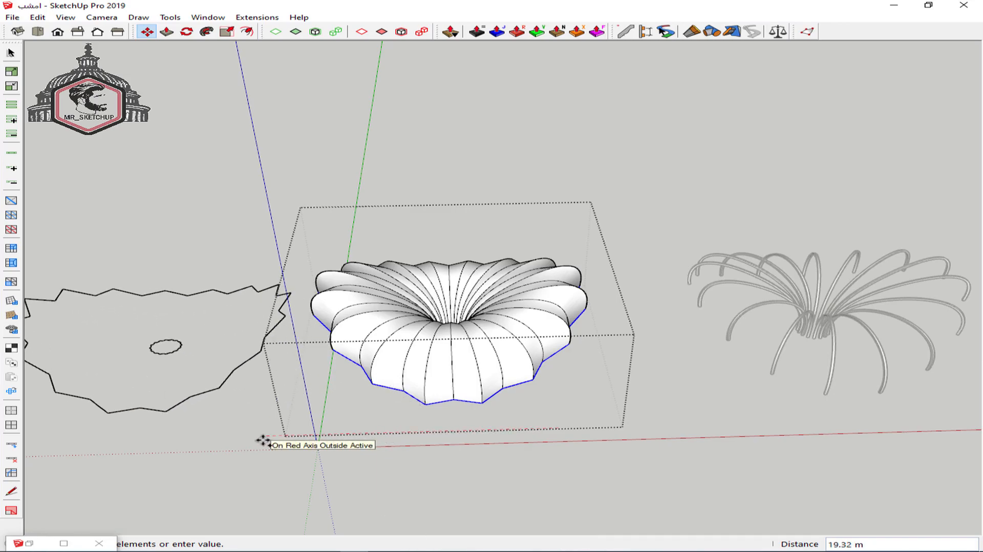
type("25")
key("Return")
middle_click_drag(263, 441, 354, 307)
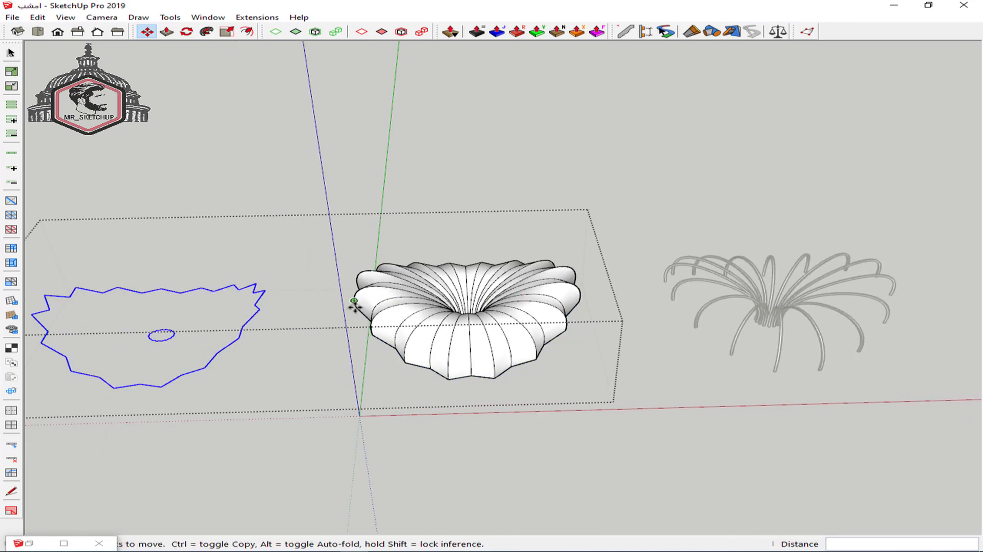
middle_click_drag(418, 283, 392, 283)
- Cut the copied border edges out of the canopy group and paste them in place outside it
key("space")
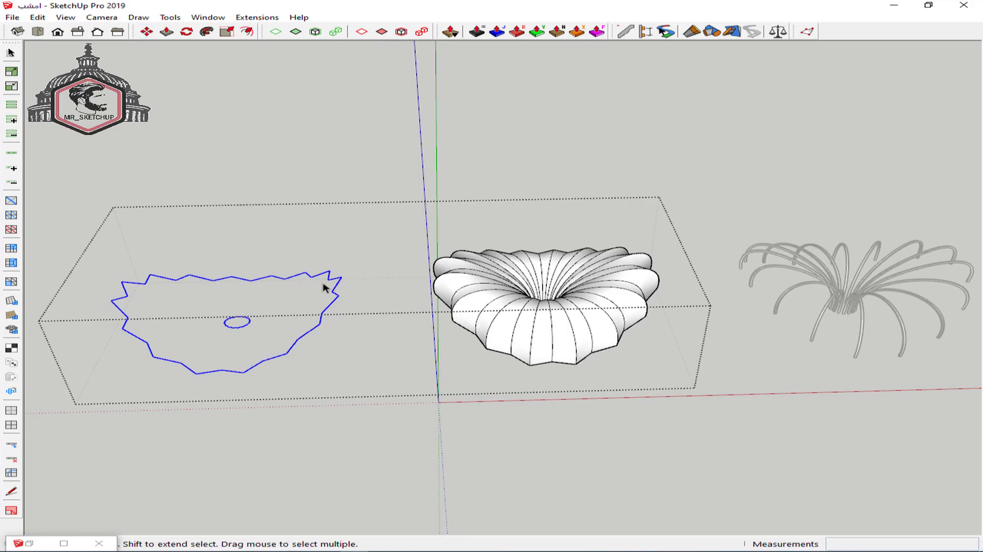
key("ctrl+x")
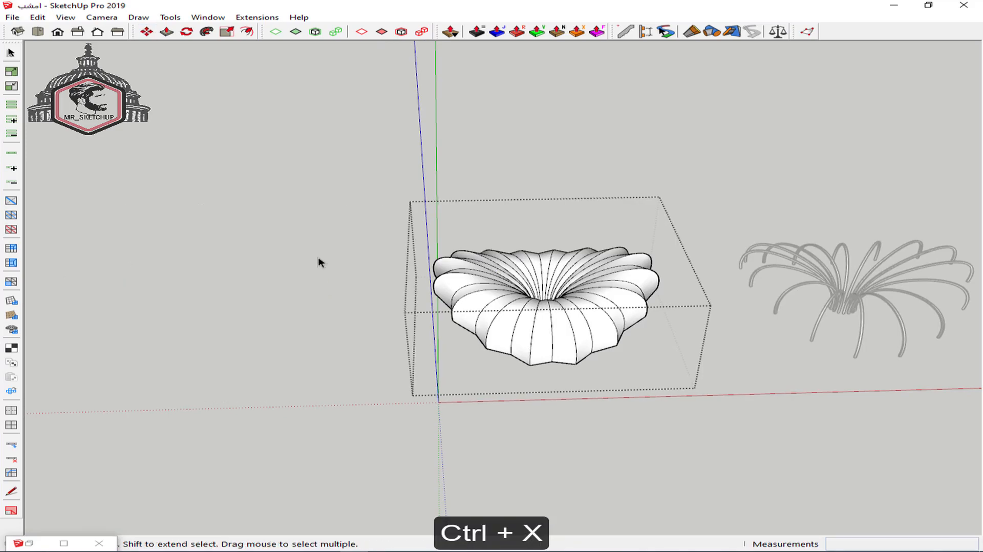
left_click(278, 235)
left_click_drag(32, 10, 37, 17)
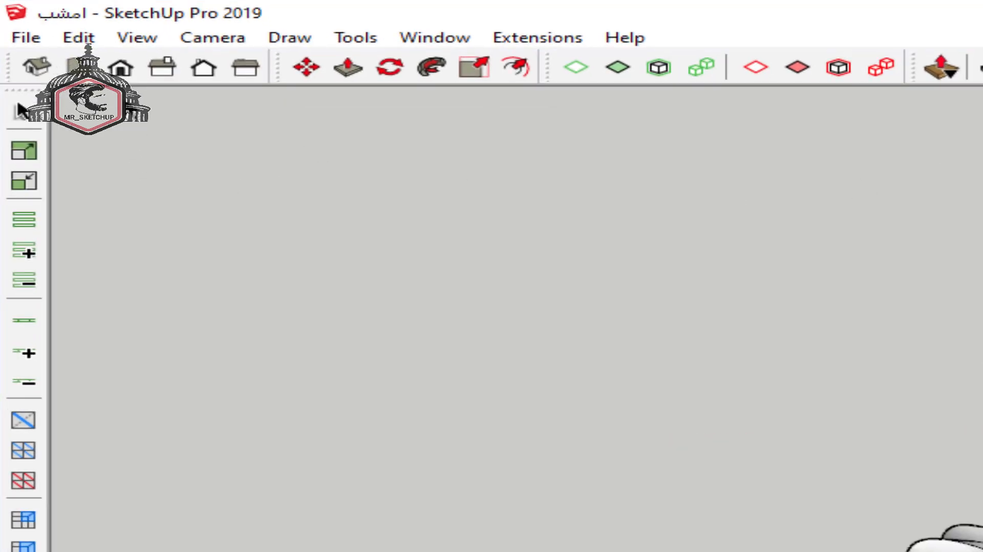
left_click(87, 51)
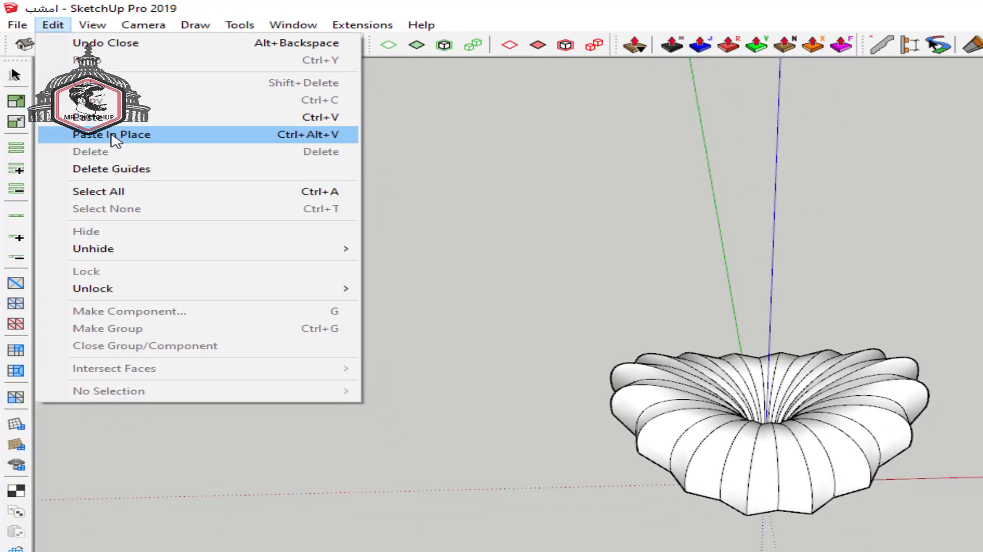
left_click(133, 200)
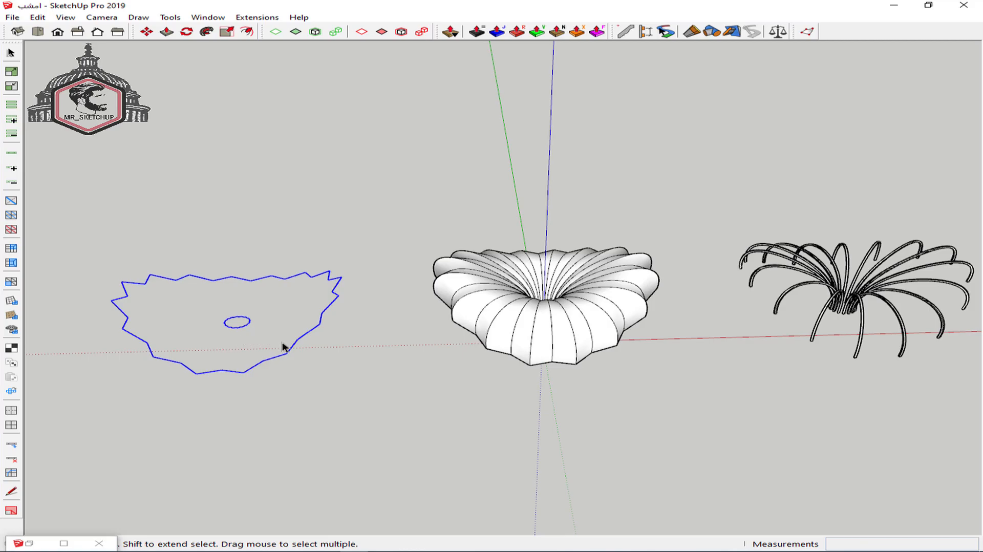
- Build 0.15 m square profile members along the outer zigzag border and the inner ring with Profile Builder 2
scroll(283, 346, "up", 2)
triple_click(282, 358)
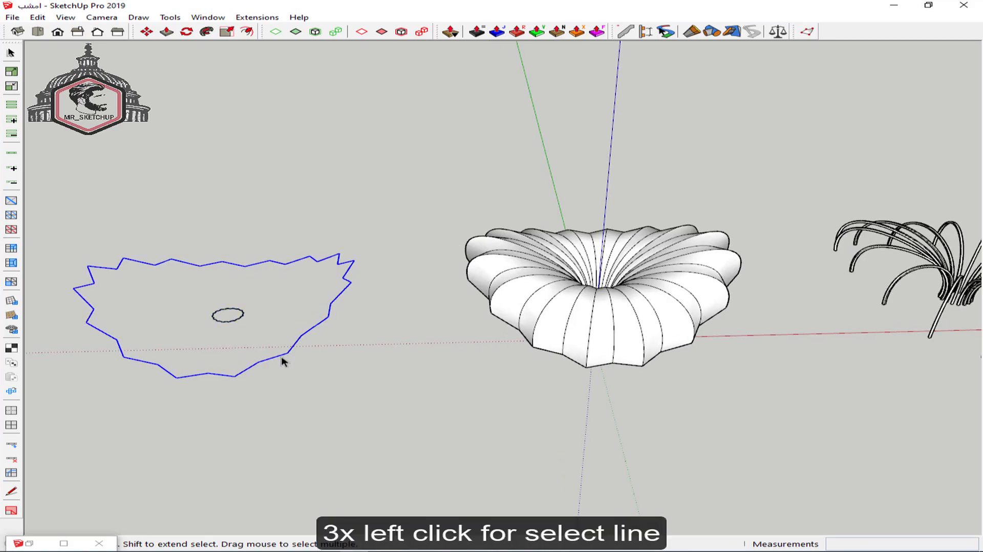
left_click(30, 543)
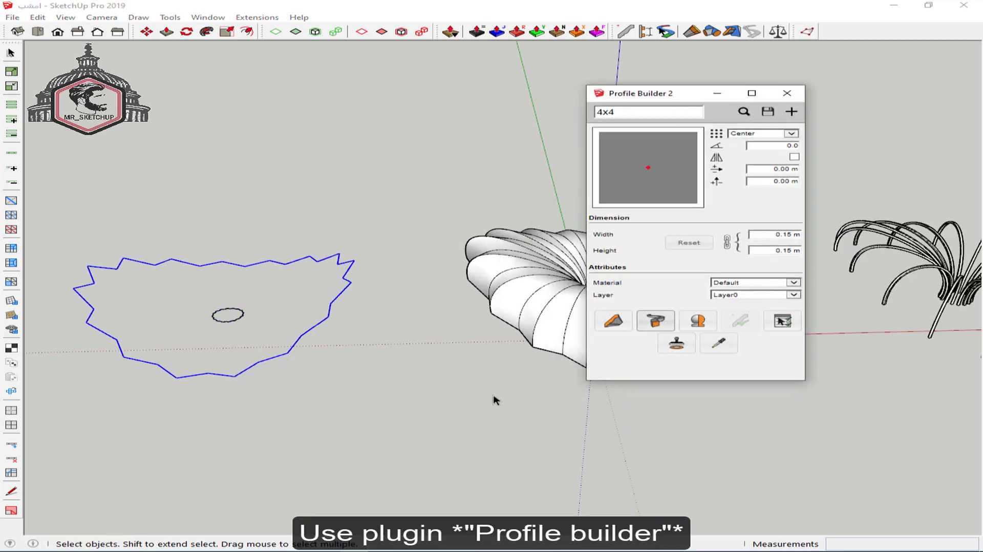
left_click(668, 328)
scroll(178, 310, "up", 3)
left_click_drag(195, 292, 330, 361)
left_click(656, 321)
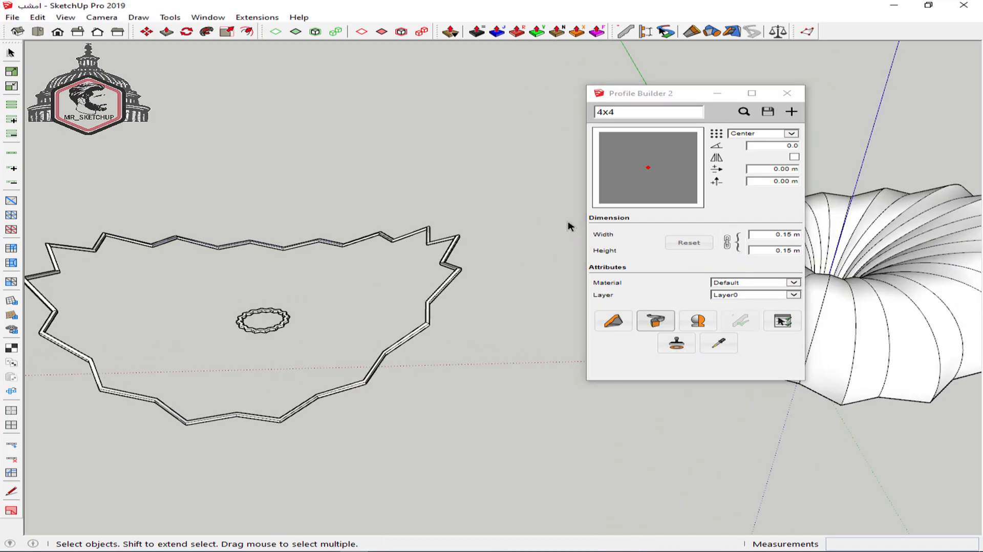
- Group the outer and inner border members together and close Profile Builder 2
middle_click_drag(570, 226, 455, 203)
left_click_drag(486, 214, 99, 385)
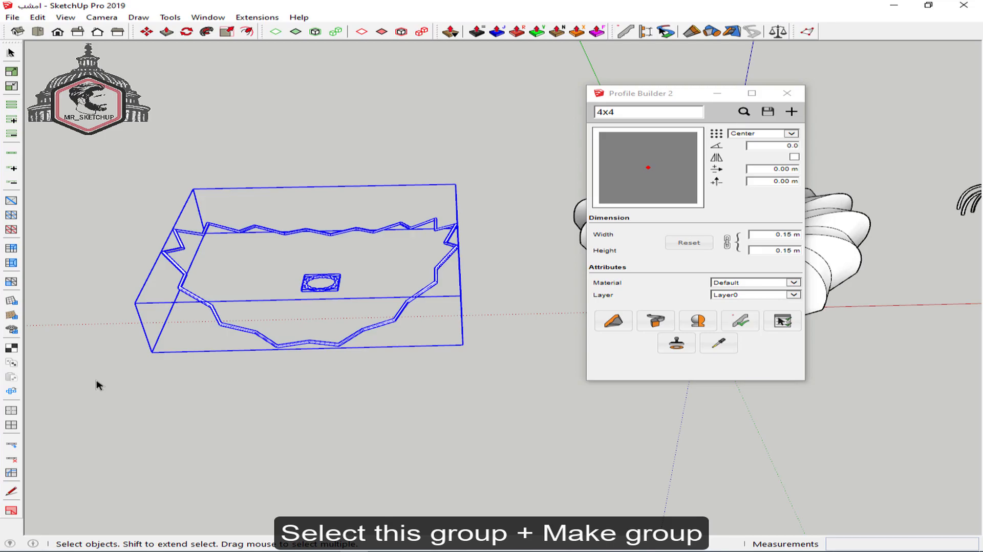
right_click(318, 347)
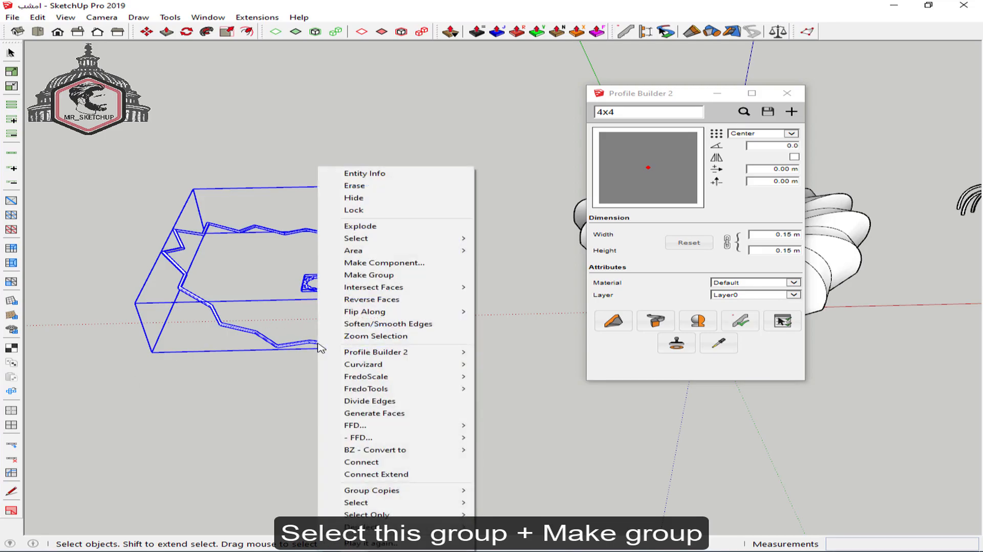
left_click(464, 281)
left_click(783, 95)
- Move the border member group 50 m along the red axis onto the rib members
scroll(697, 164, "down", 2)
middle_click_drag(687, 202, 430, 252, "shift")
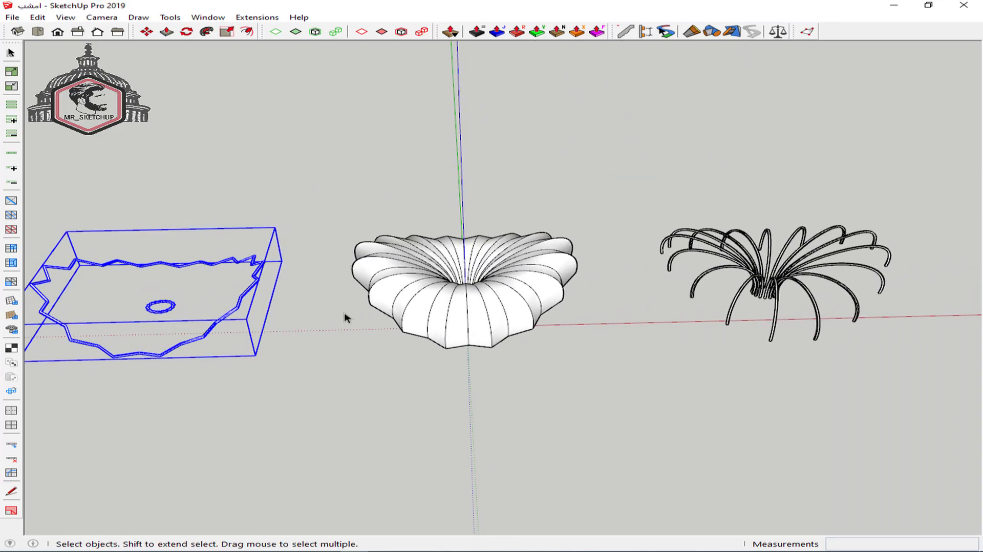
scroll(439, 308, "up", 3)
middle_click_drag(484, 292, 504, 332)
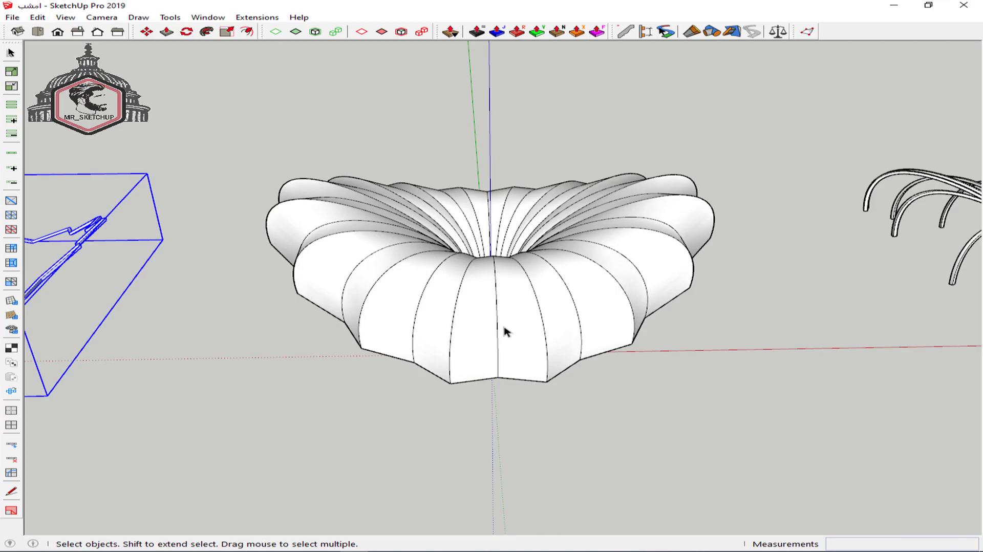
scroll(353, 320, "down", 3)
key("m")
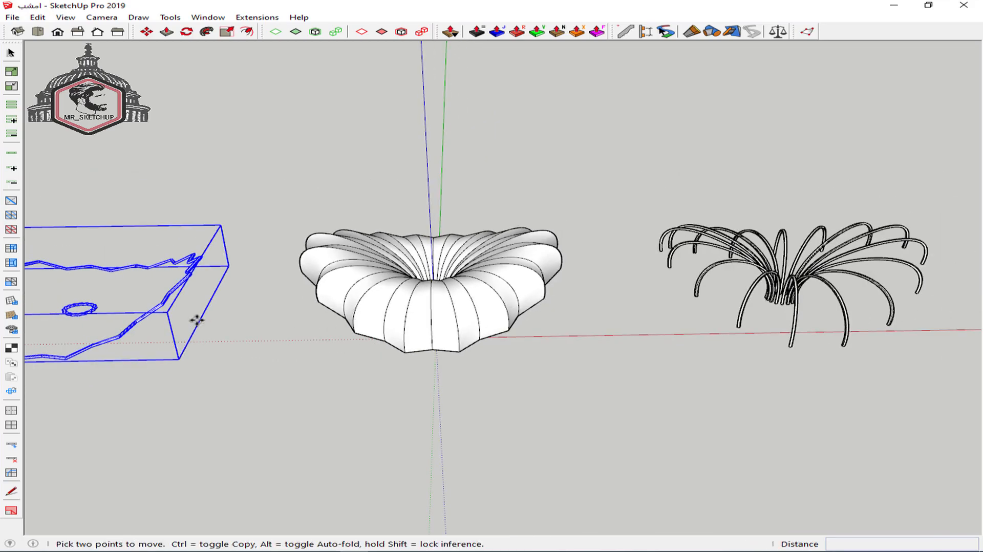
left_click(114, 379)
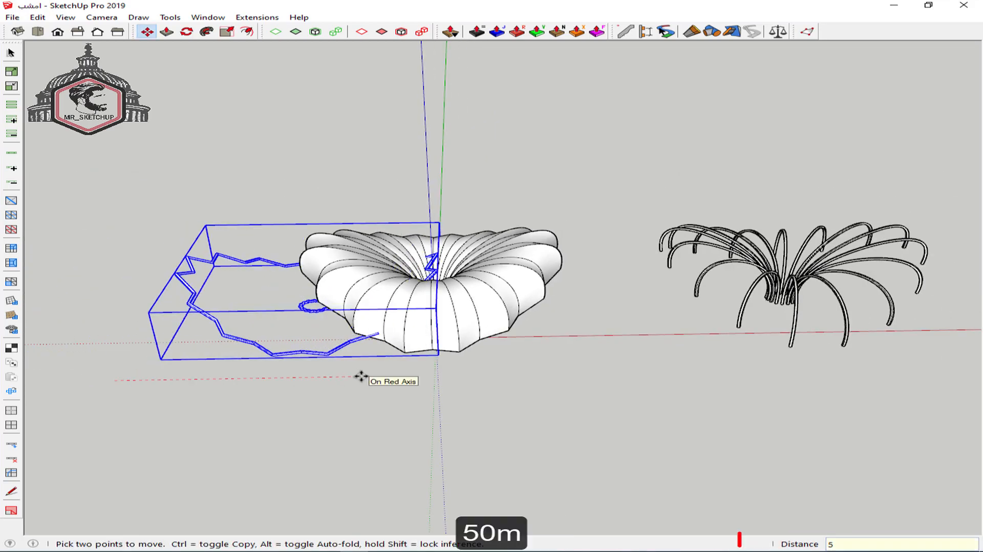
type("50")
key("Return")
key("space")
- Paint the rib group and the border group with the Marc_Skin material, then close the tray and clear the selection
scroll(794, 281, "up", 2)
middle_click_drag(801, 293, 608, 310, "shift")
scroll(609, 310, "up", 1)
left_click_drag(688, 330, 387, 442)
key("b")
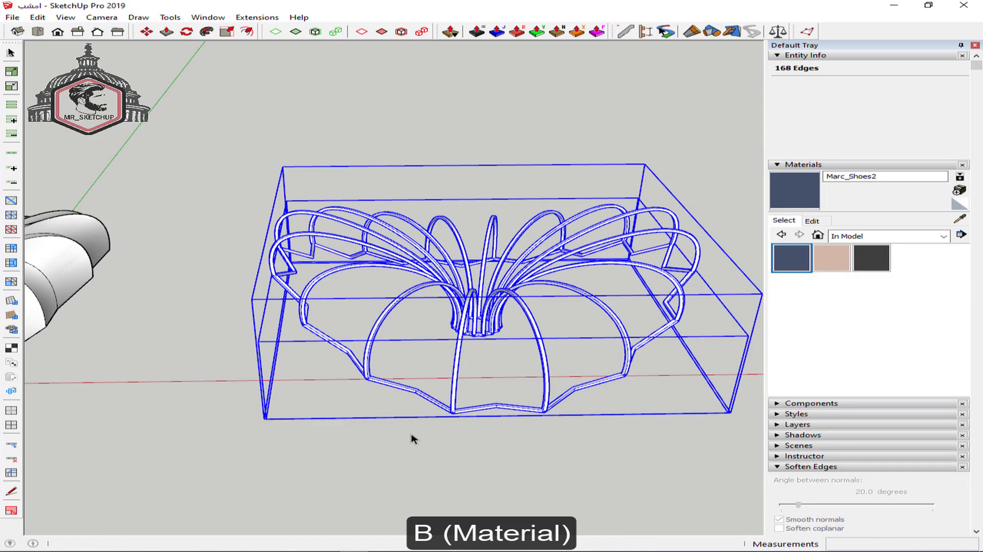
left_click(832, 258)
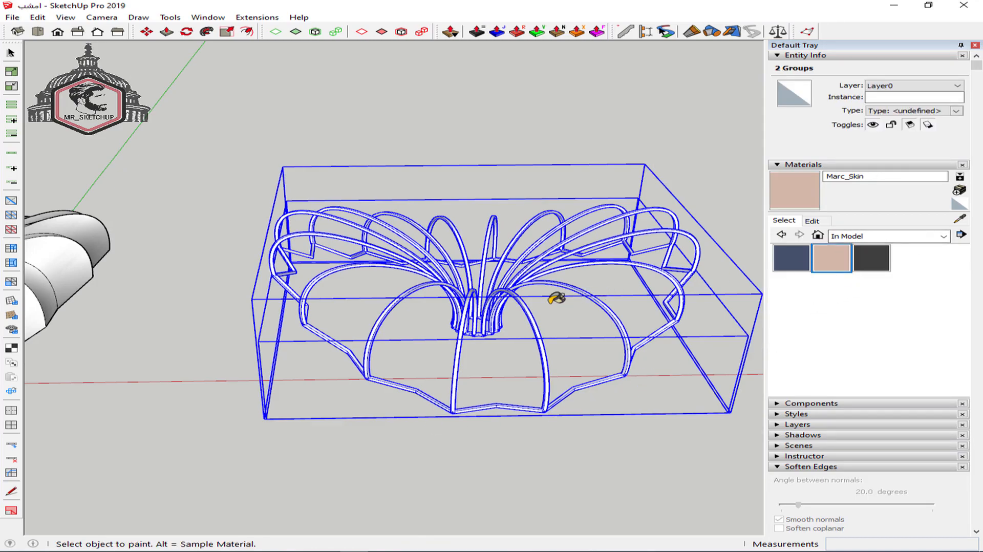
scroll(492, 318, "up", 1)
left_click(453, 319)
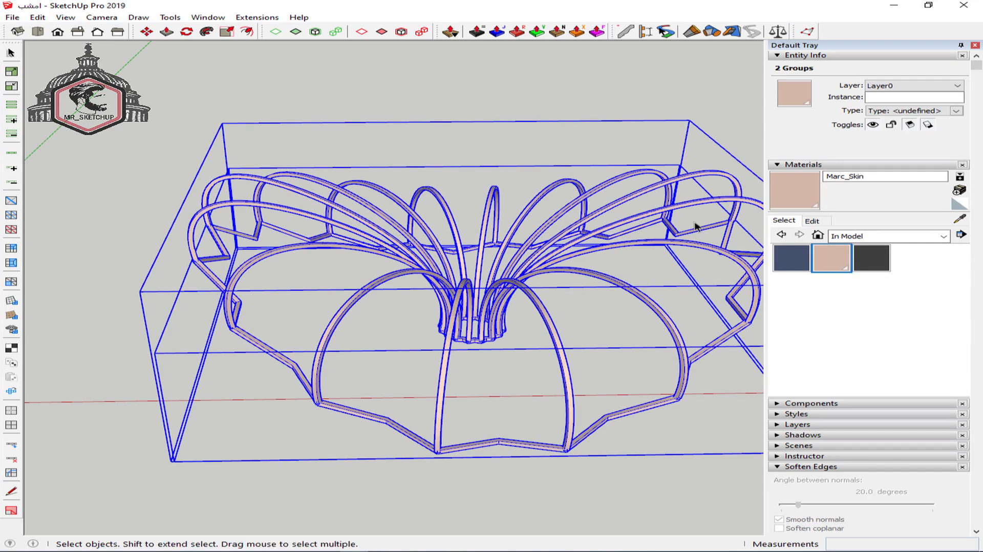
left_click(975, 45)
left_click(589, 123)
- Hide the rib and border framework groups, leaving the canopy surface
middle_click_drag(589, 136, 354, 308)
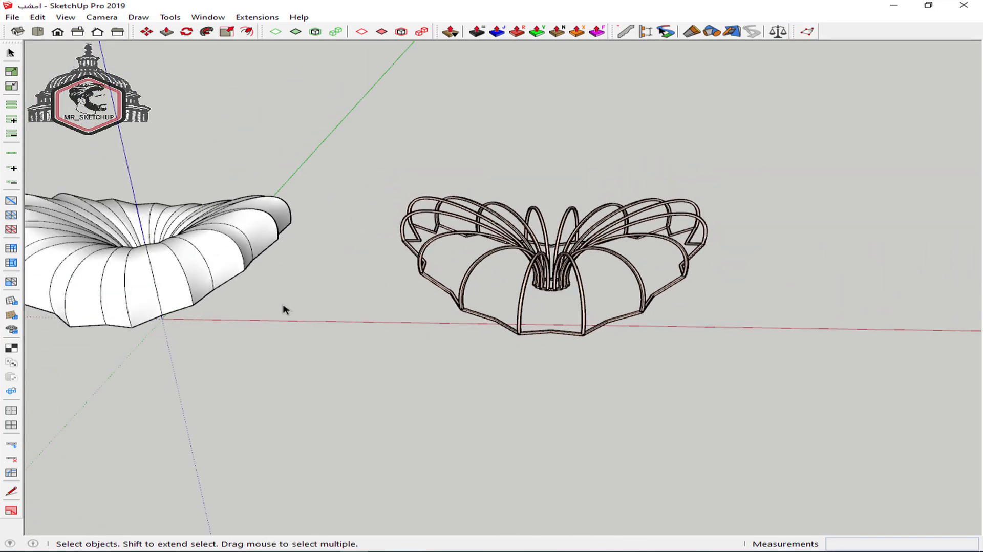
middle_click_drag(468, 299, 517, 318)
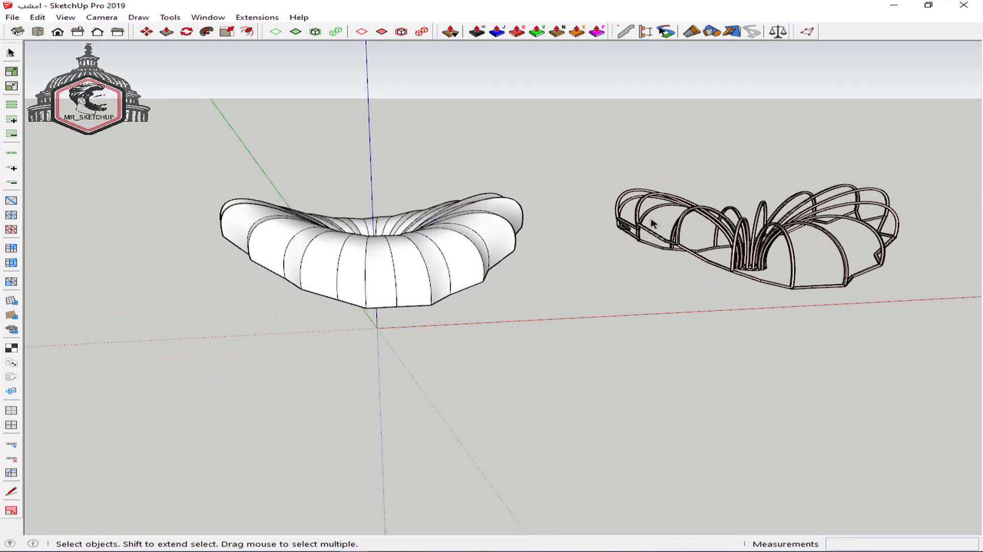
left_click(657, 239)
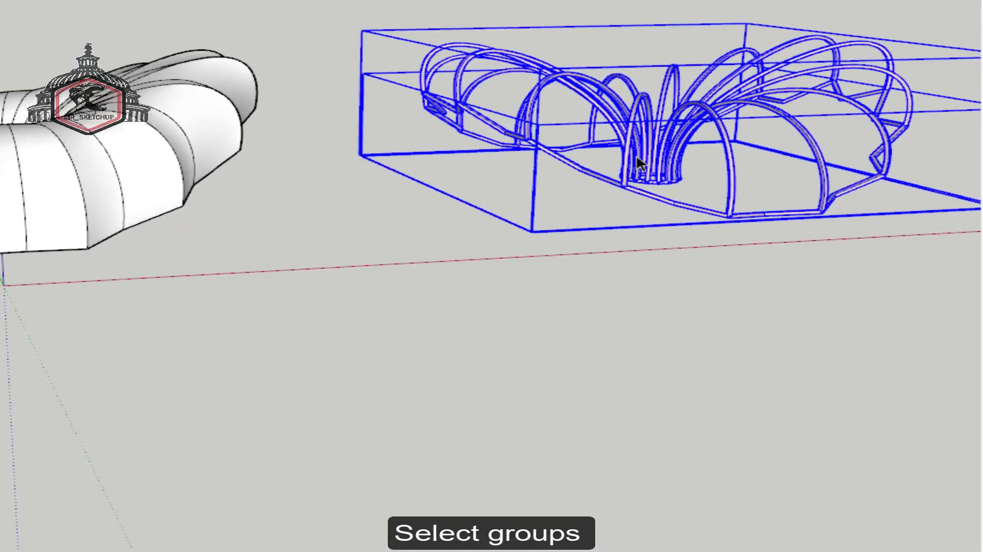
right_click(638, 162)
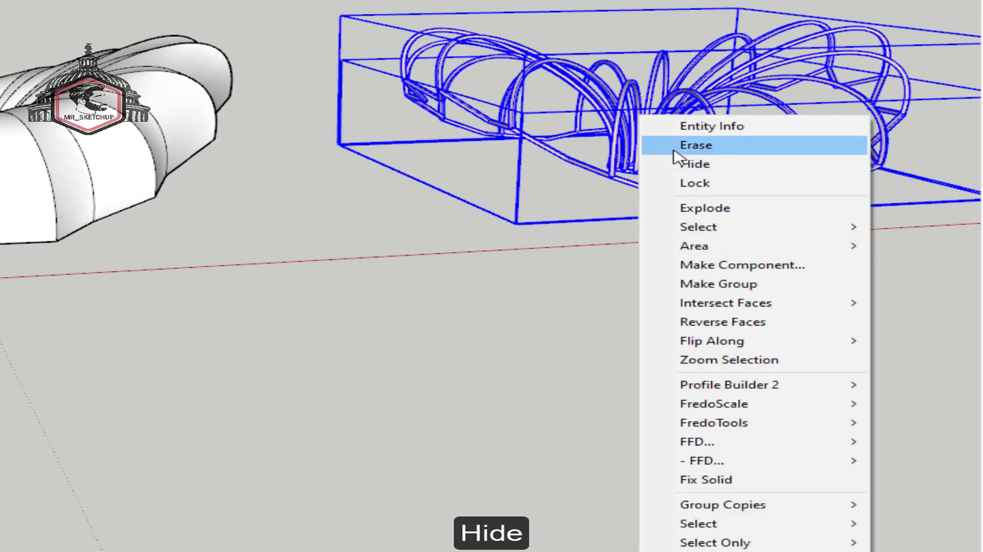
left_click(666, 164)
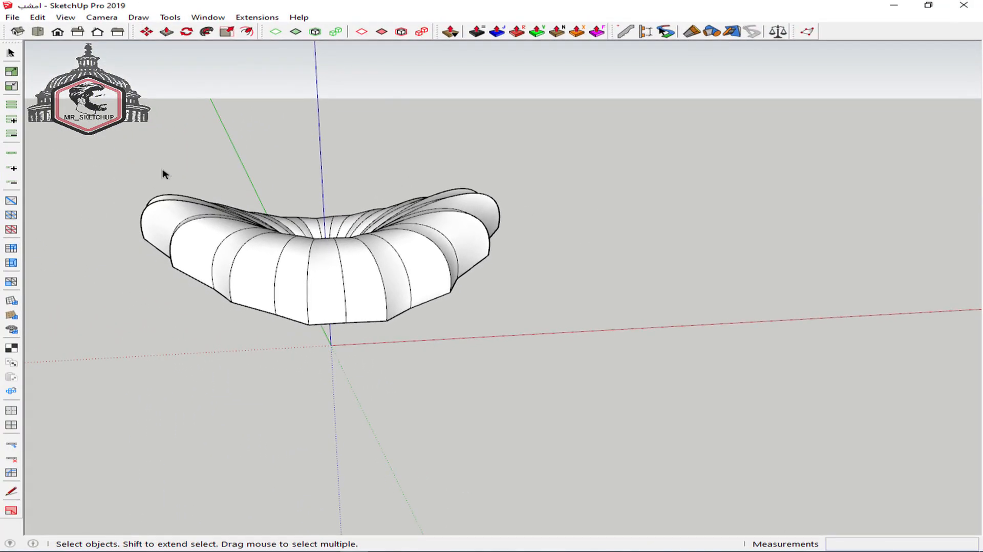
- Open the canopy group for editing and set a left view in parallel projection
left_click(117, 33)
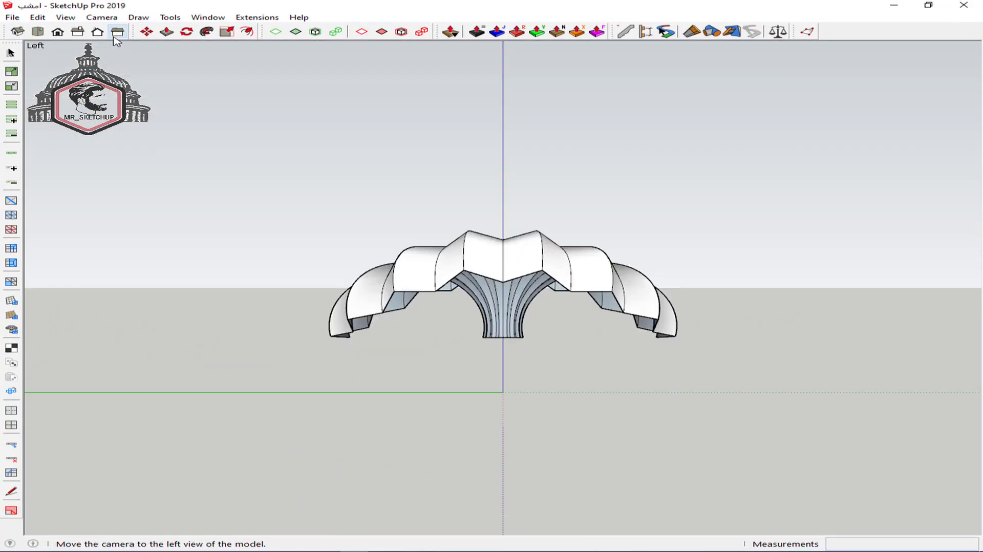
scroll(504, 340, "up", 10)
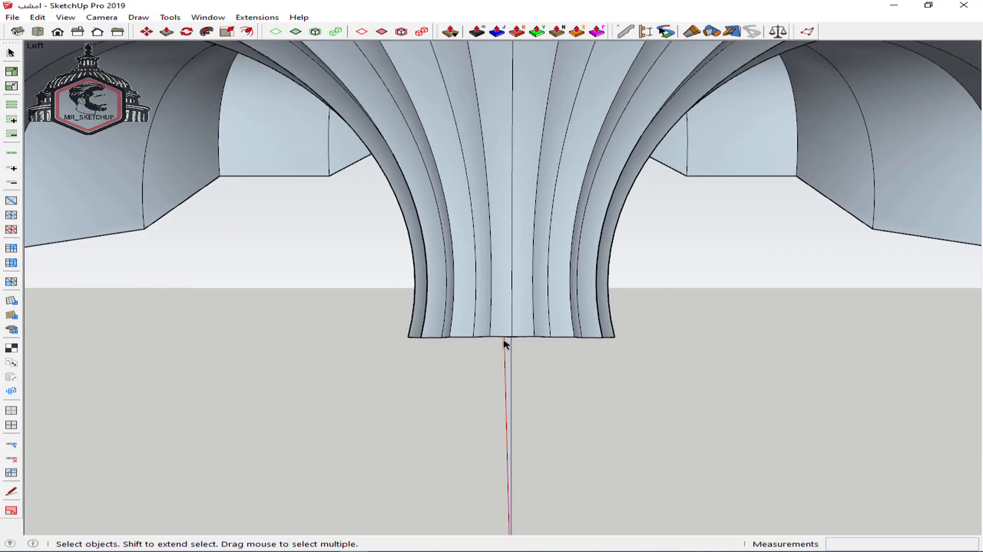
double_click(507, 340)
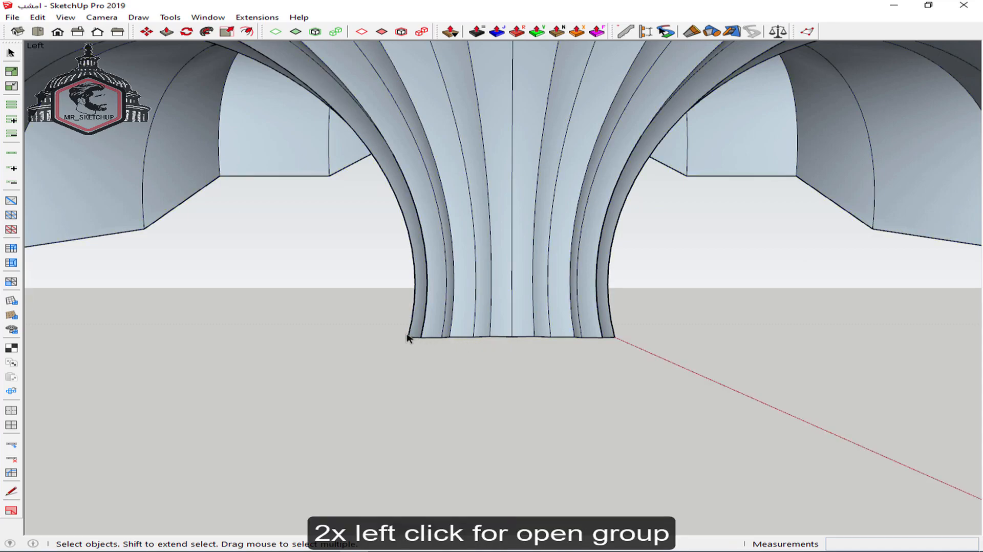
scroll(413, 339, "up", 5)
scroll(450, 346, "down", 4)
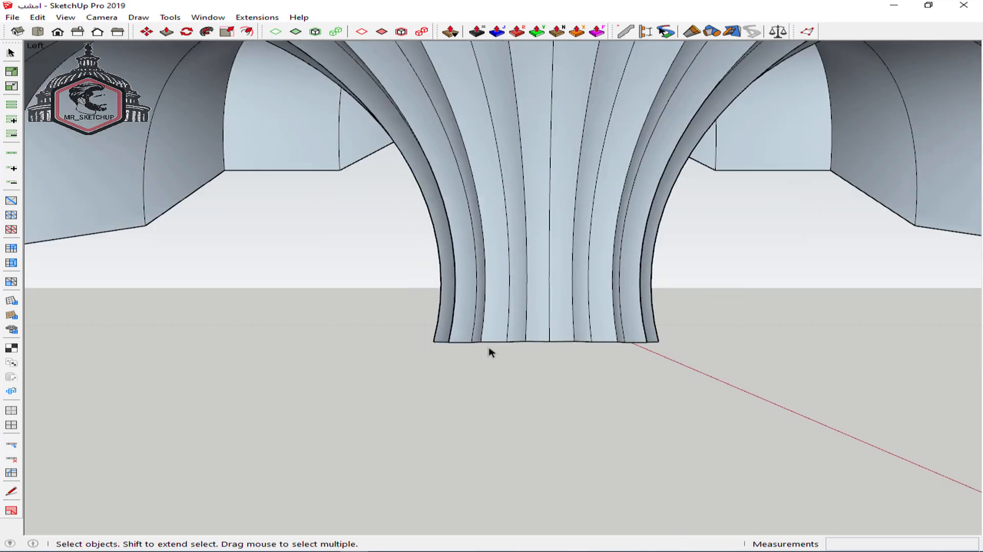
left_click(101, 19)
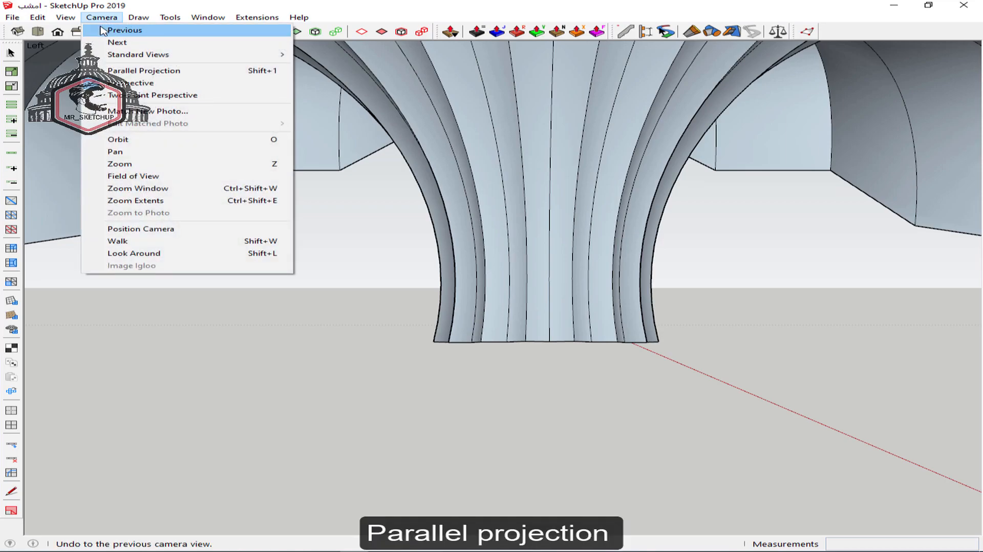
left_click(138, 72)
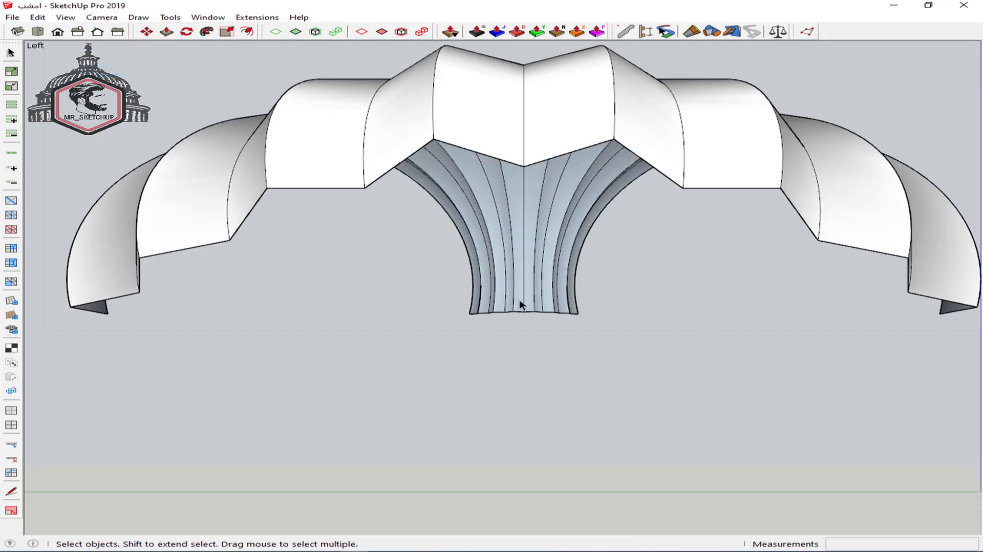
- Select the bottom edges of the central stem and flatten their vertices vertically with Vertex Tools at scale 0.00
scroll(519, 304, "up", 5)
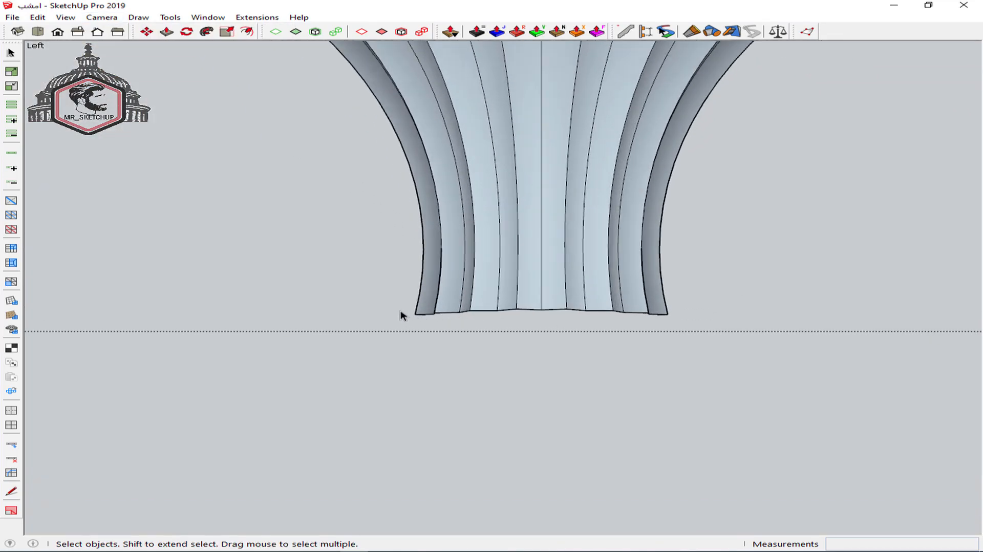
left_click_drag(401, 312, 520, 322)
left_click_drag(774, 347, 774, 344)
scroll(611, 324, "down", 4)
middle_click_drag(471, 318, 421, 318, "shift")
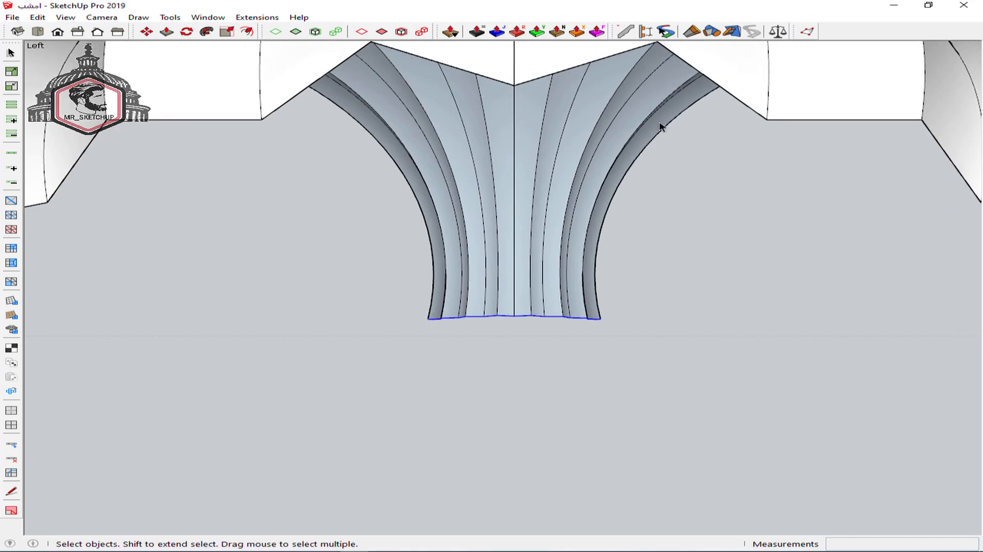
left_click(817, 32)
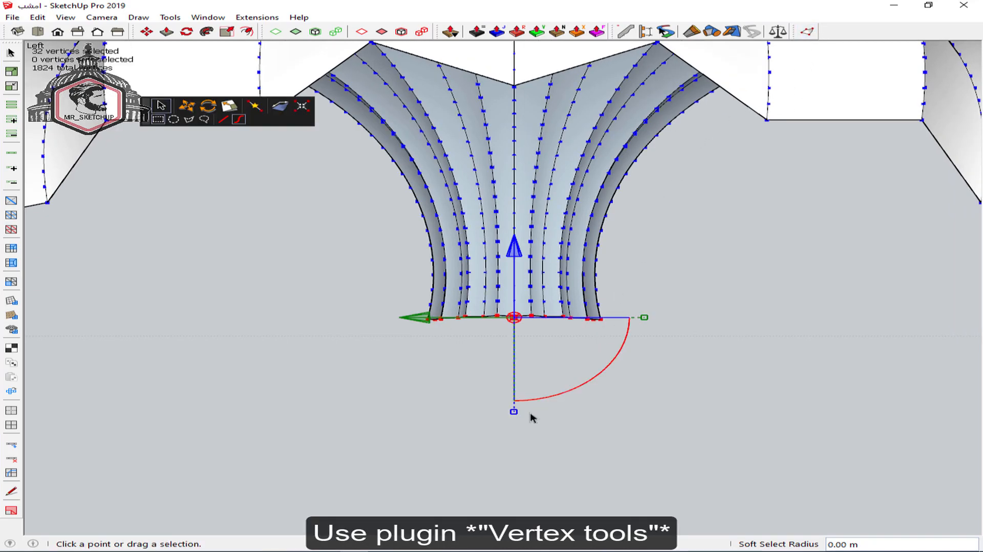
left_click(508, 338)
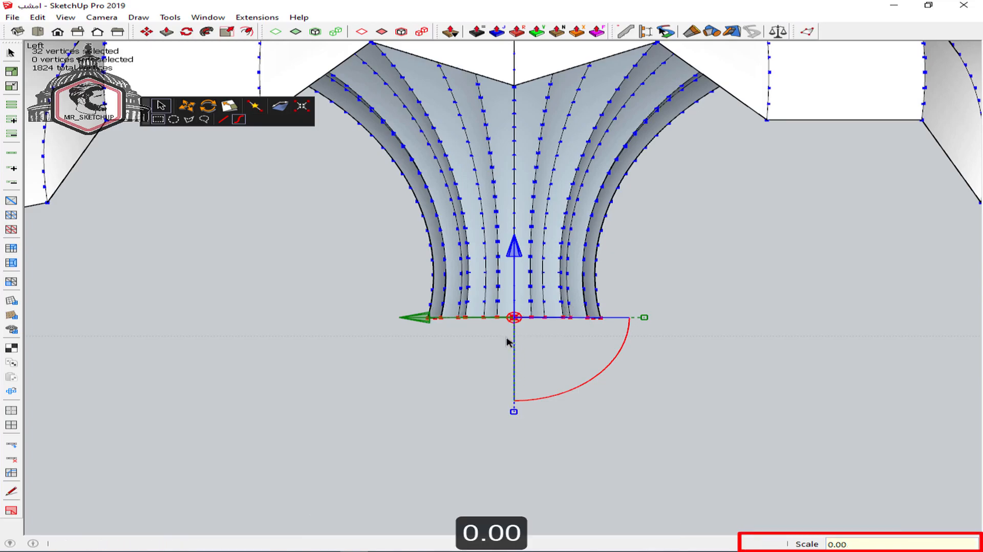
- Move the flattened stem base edges along the blue axis to the level of the canopy's lowest outer corner
key("m")
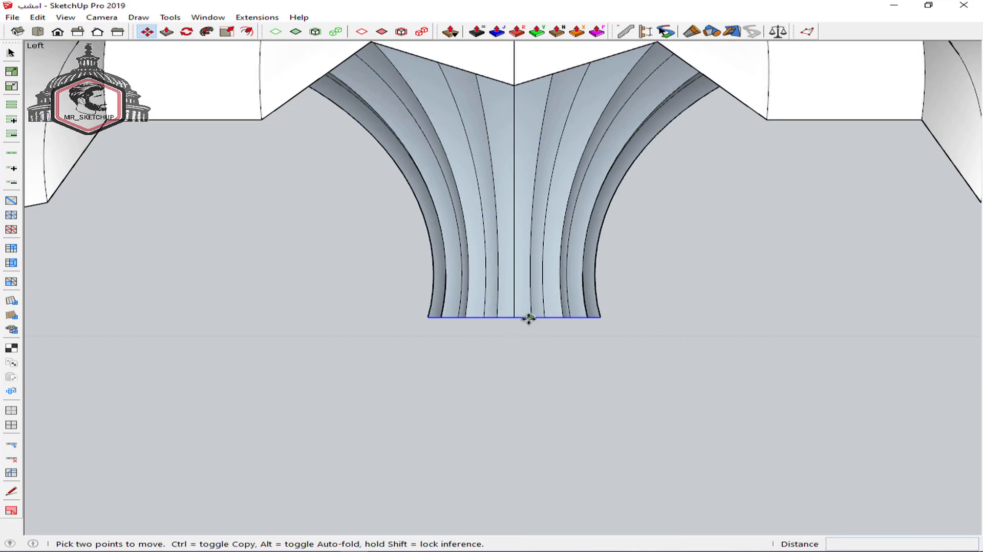
key("Up")
scroll(513, 317, "down", 3)
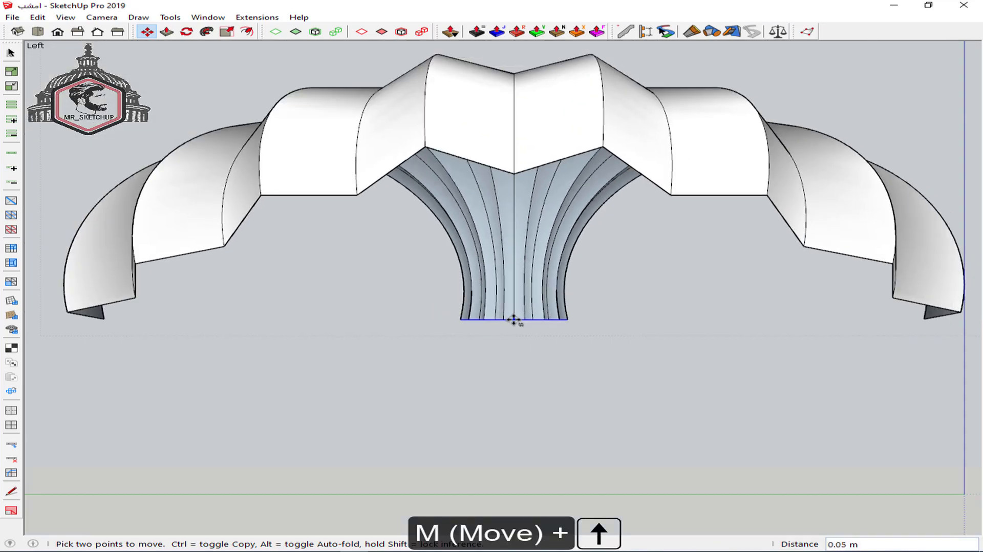
middle_click_drag(549, 340, 346, 349, "shift")
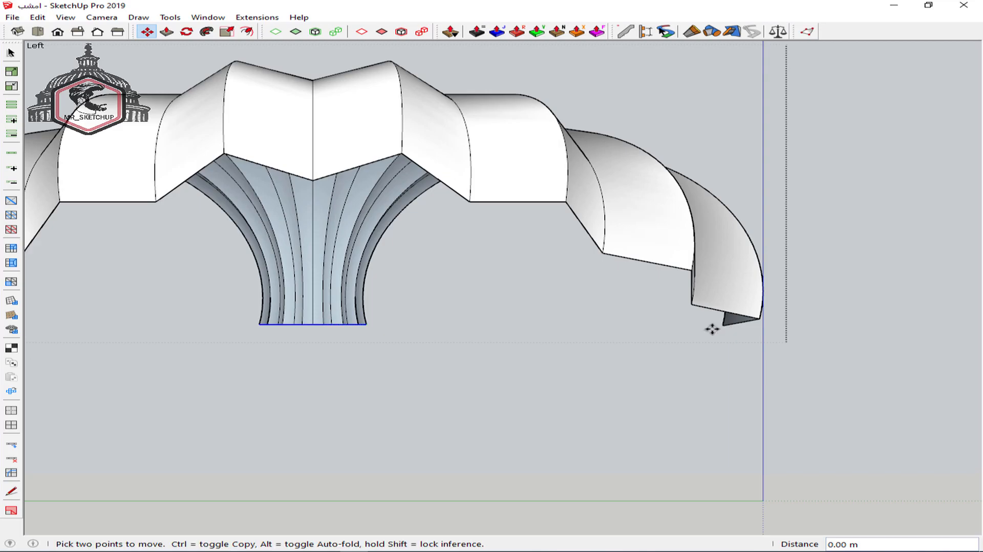
key("space")
- Return to a perspective view of the whole model and open the canopy group for editing
scroll(528, 328, "down", 2)
mouse_move(614, 314)
middle_mouse_down()
mouse_move(391, 324)
mouse_move(292, 316)
mouse_move(296, 324)
mouse_move(349, 287)
middle_mouse_up()
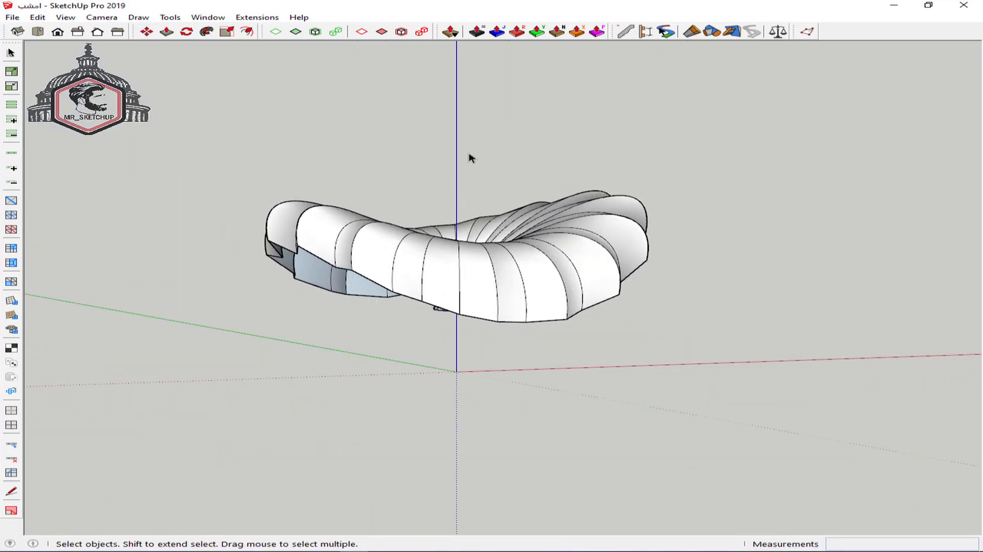
left_click(97, 18)
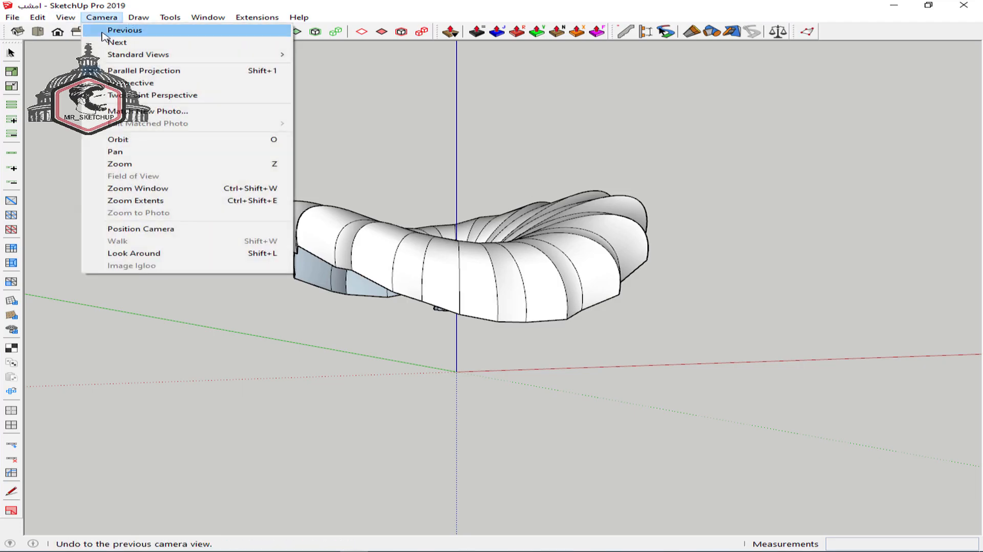
left_click(135, 84)
key("shift+z")
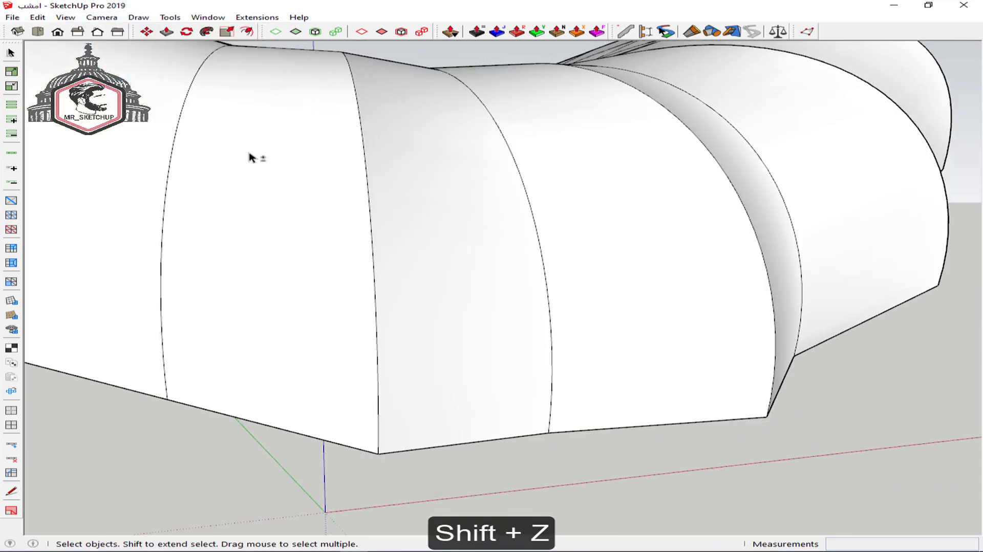
middle_click_drag(564, 215, 613, 314)
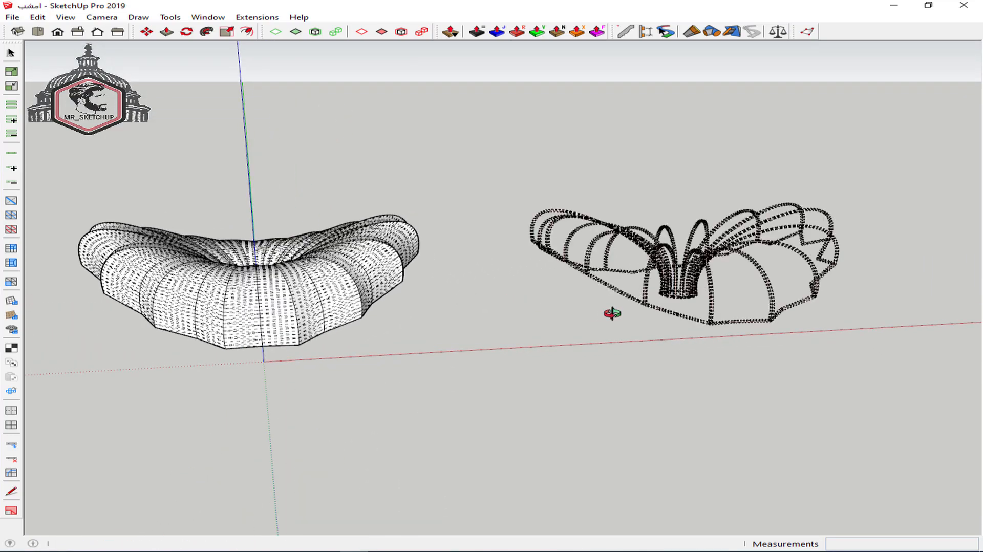
scroll(307, 302, "up", 3)
double_click(287, 298)
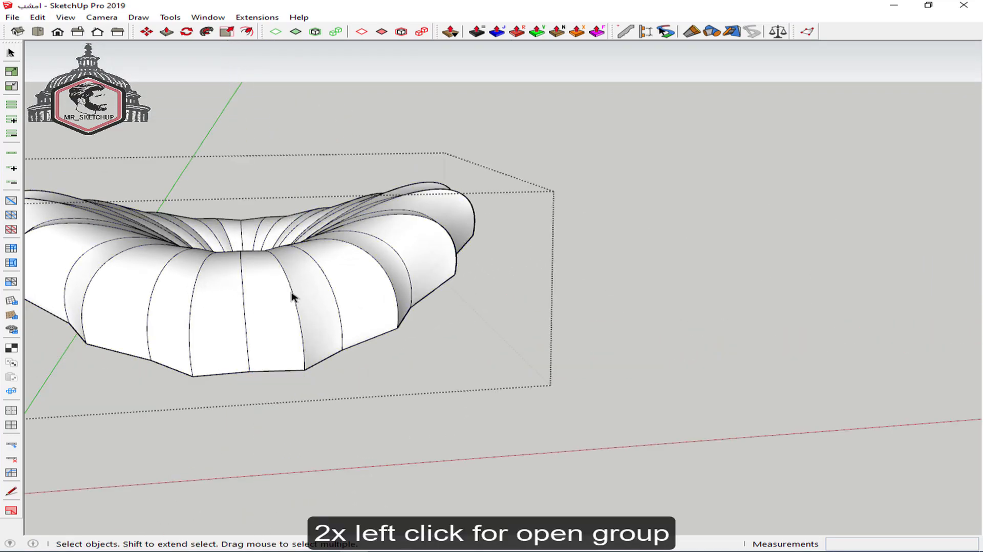
- Paint the selected canopy surface with the dark blue Marc_Shoes2 material and leave the group
left_click(292, 297)
key("b")
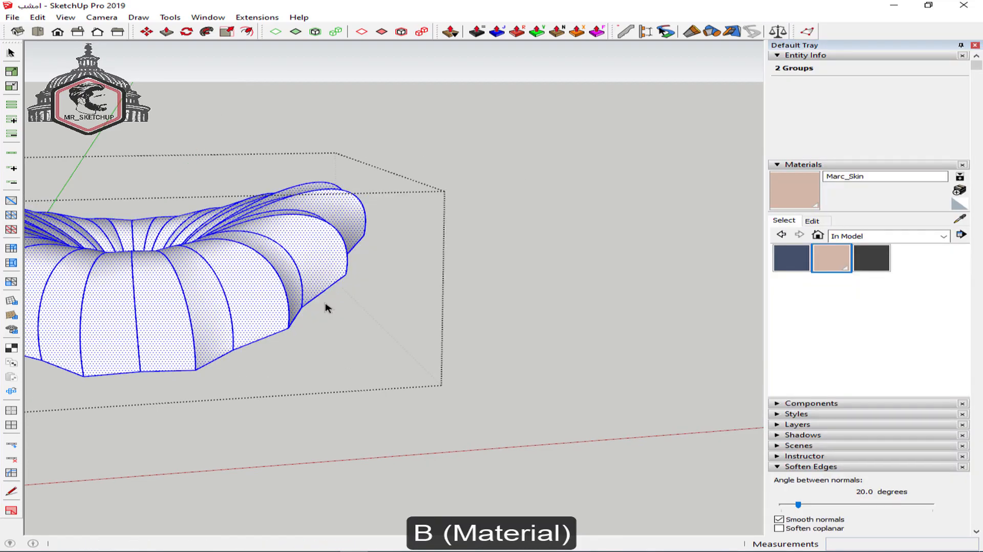
left_click(792, 257)
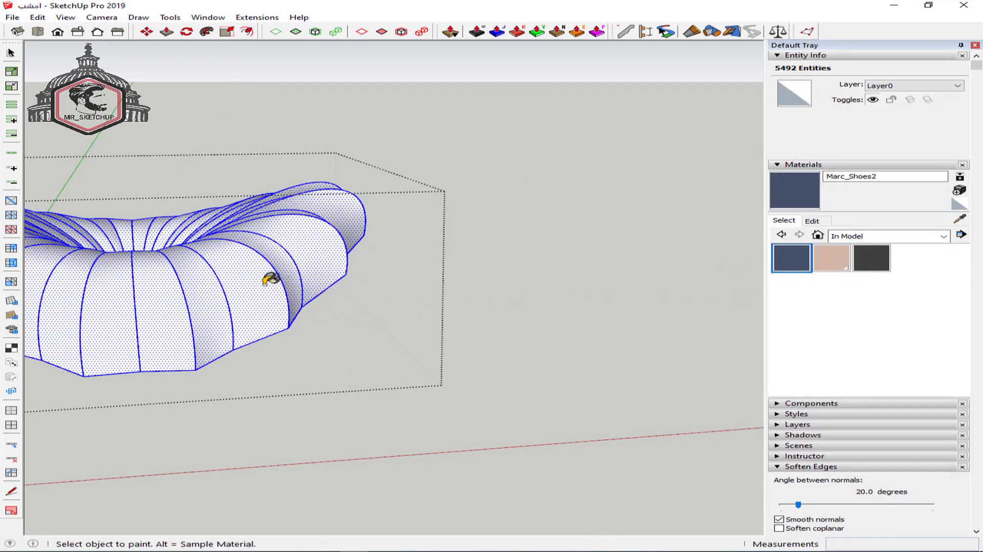
left_click(267, 306)
left_click(976, 45)
left_click(545, 179)
- Display hidden geometry and unhide the hidden rib and border framework groups
scroll(562, 231, "down", 1)
middle_click_drag(554, 235, 512, 266)
key("h")
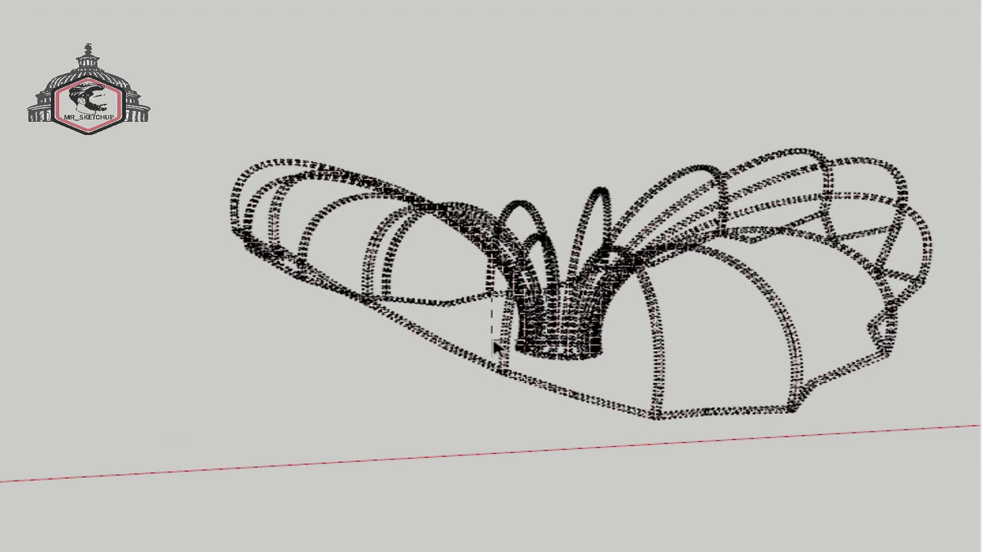
left_click(726, 285)
right_click(740, 268)
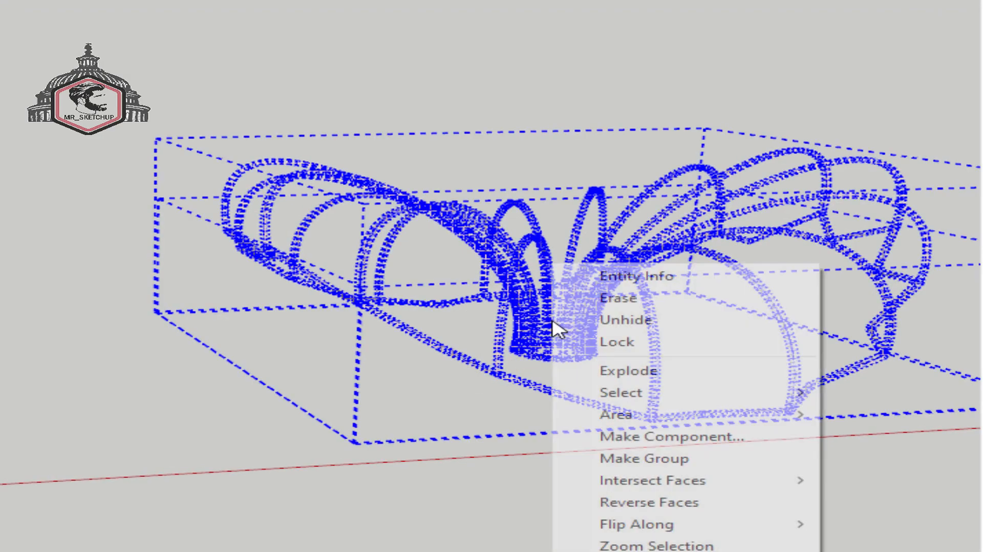
left_click(612, 321)
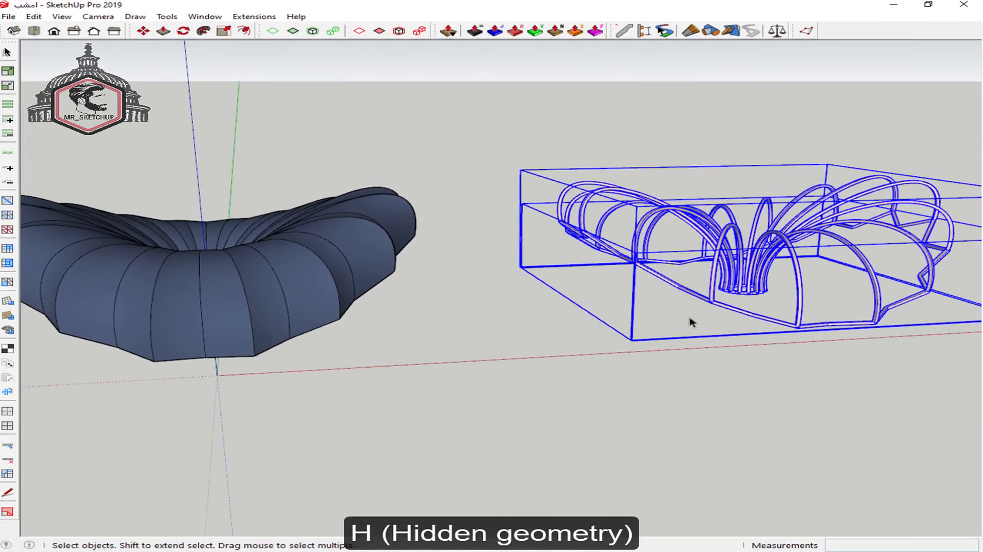
- Move the framework groups 25 m along the red axis onto the blue canopy
key("m")
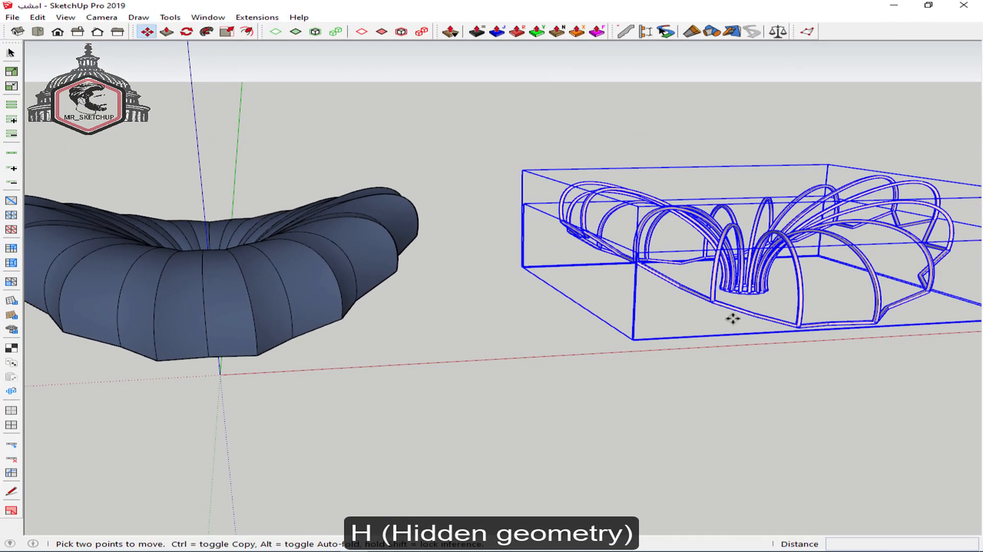
left_click(735, 317)
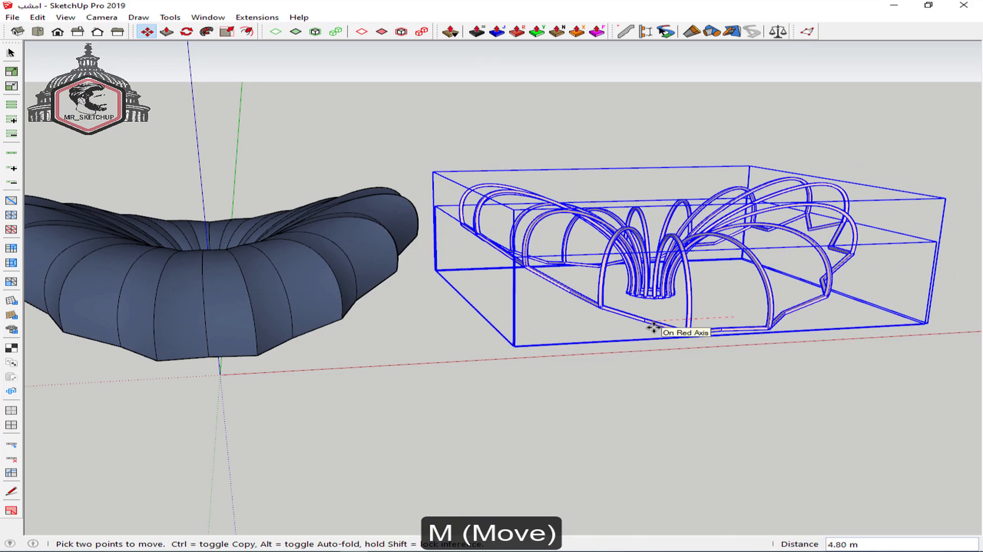
type("25m")
key("Return")
key("space")
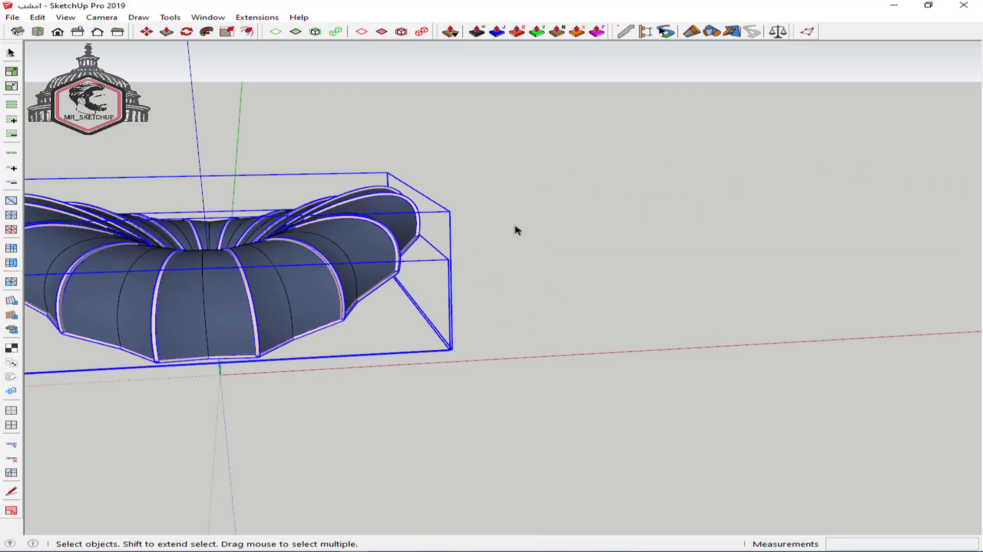
left_click(505, 238)
- Soften the canopy group's edges, including coplanar ones, with the angle between normals at about 81.3 degrees
middle_click_drag(492, 237, 122, 335)
scroll(213, 340, "up", 4)
left_click(222, 290)
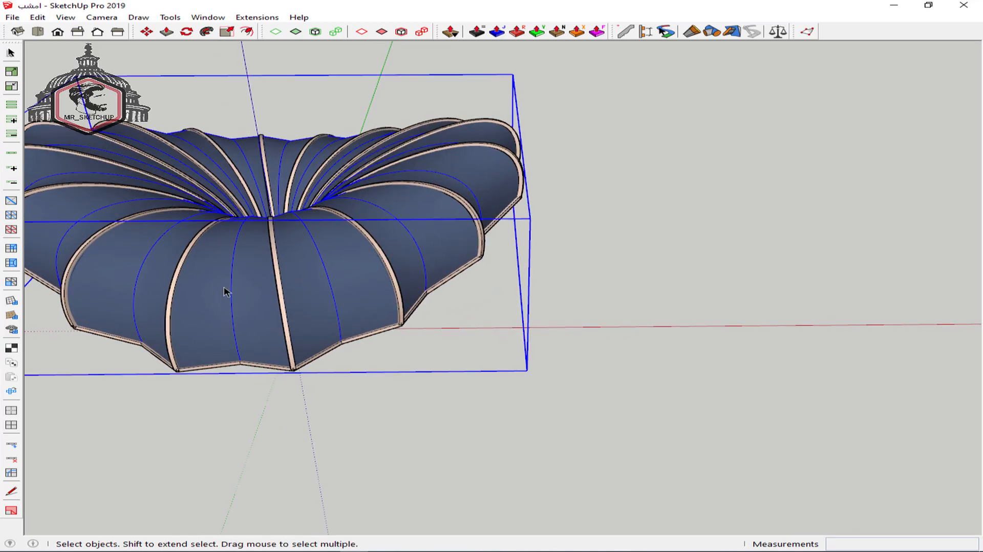
right_click(222, 289)
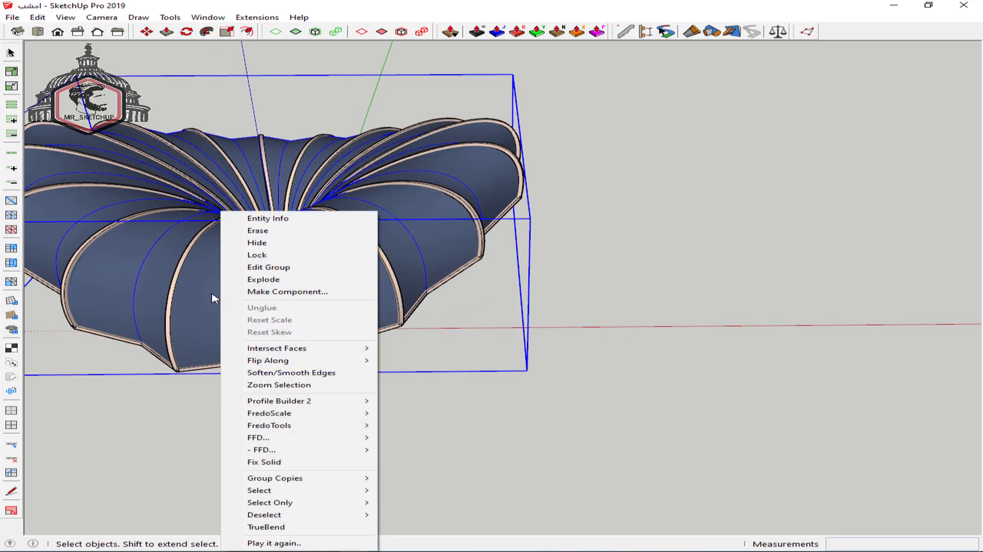
left_click(280, 372)
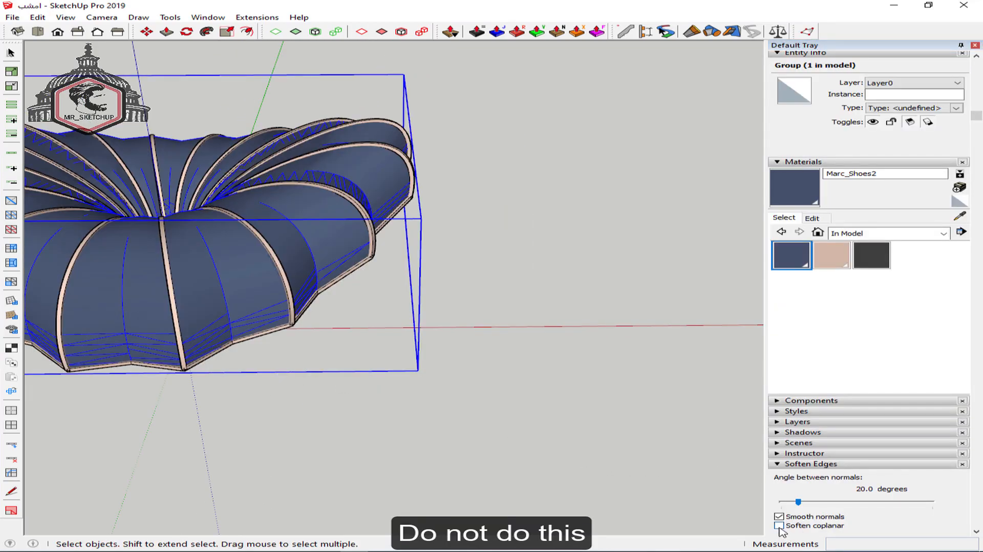
left_click(779, 526)
left_click_drag(799, 502, 843, 507)
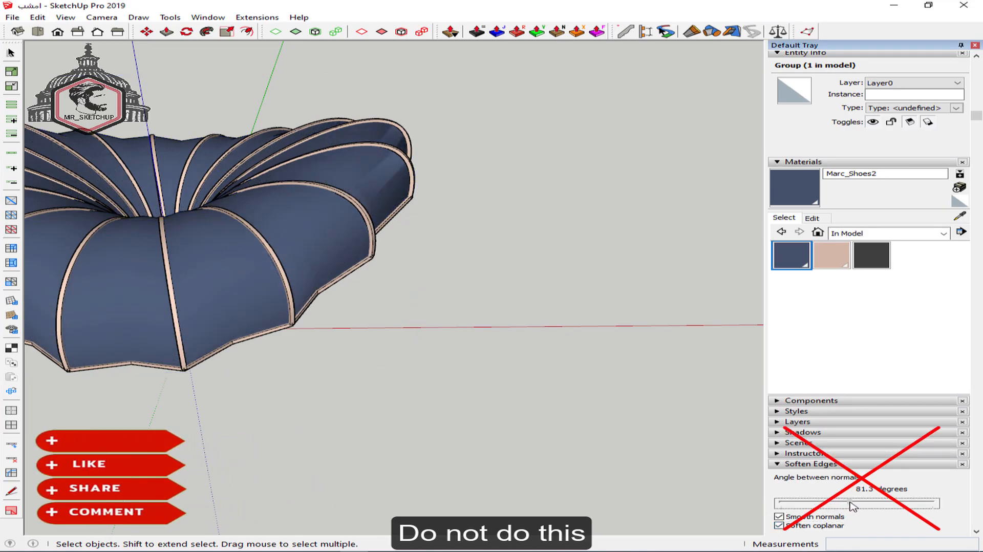
left_click(975, 46)
left_click(694, 138)
- Open the canopy group for editing from its underside and select its surface faces
middle_click_drag(158, 268, 507, 156)
middle_click_drag(324, 208, 461, 157)
scroll(504, 166, "up", 1)
scroll(109, 212, "up", 3)
middle_click_drag(204, 226, 430, 196, "shift")
scroll(380, 248, "up", 2)
double_click(328, 264)
left_click(300, 240)
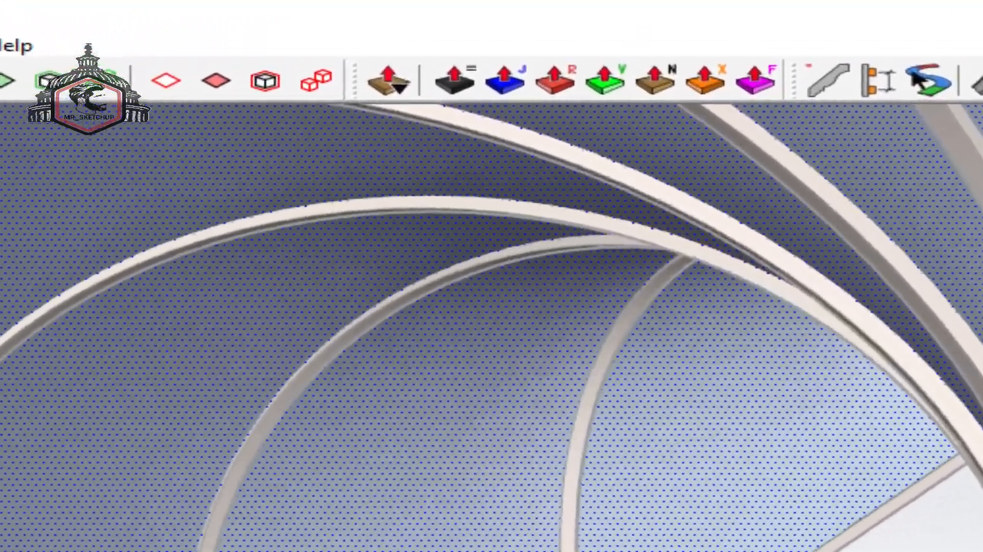
- Offset the selected canopy faces by 0.02 m with Joint Push Pull and generate the geometry
left_click(498, 93)
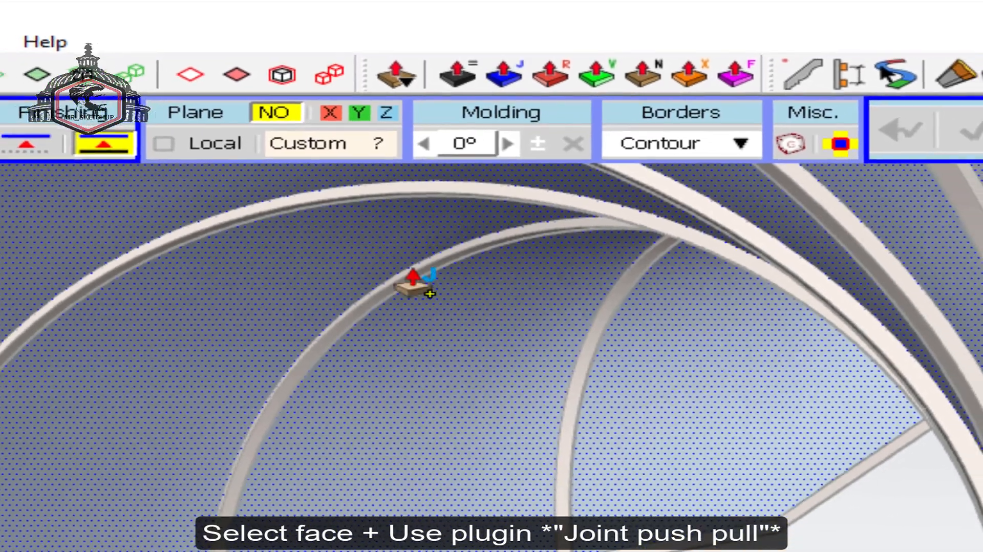
scroll(366, 287, "up", 3)
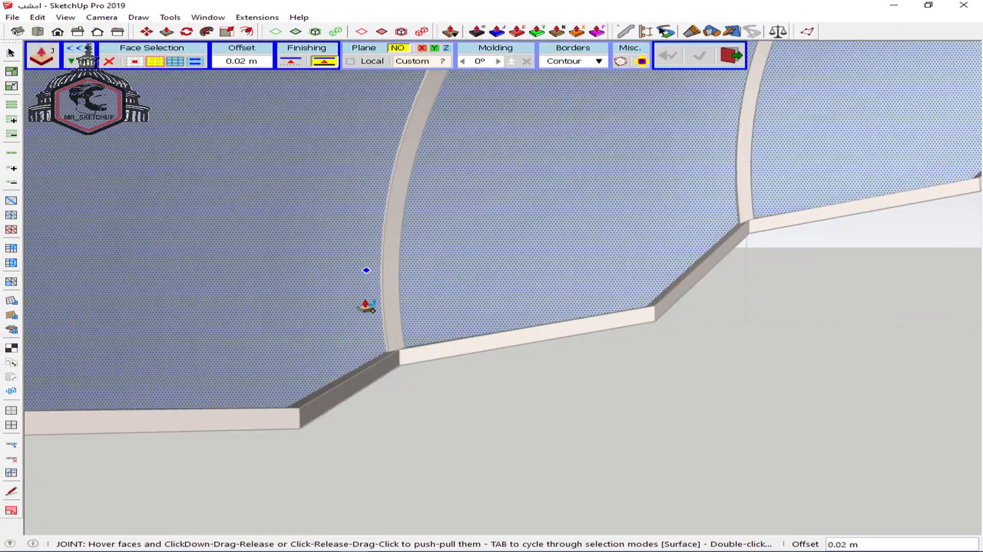
scroll(366, 307, "up", 5)
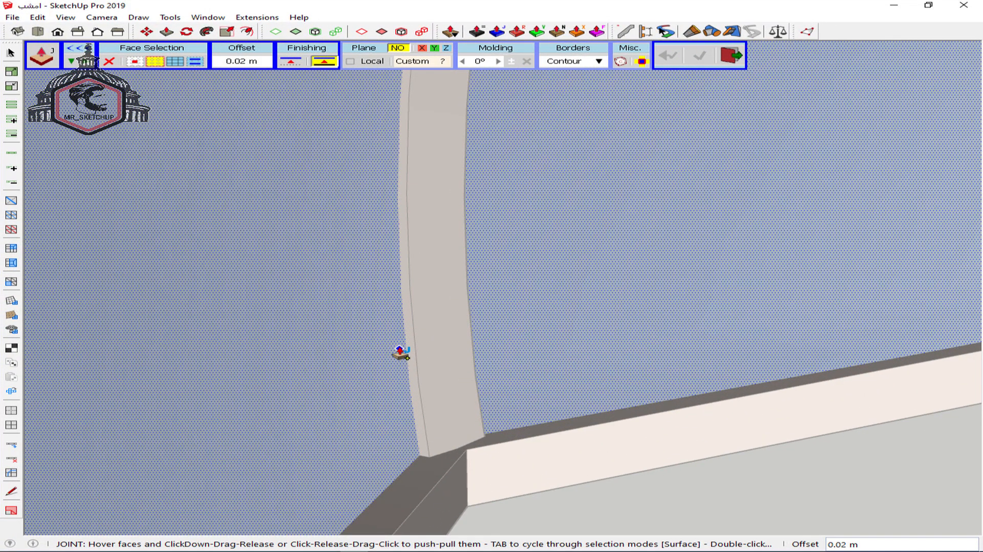
left_click(401, 353)
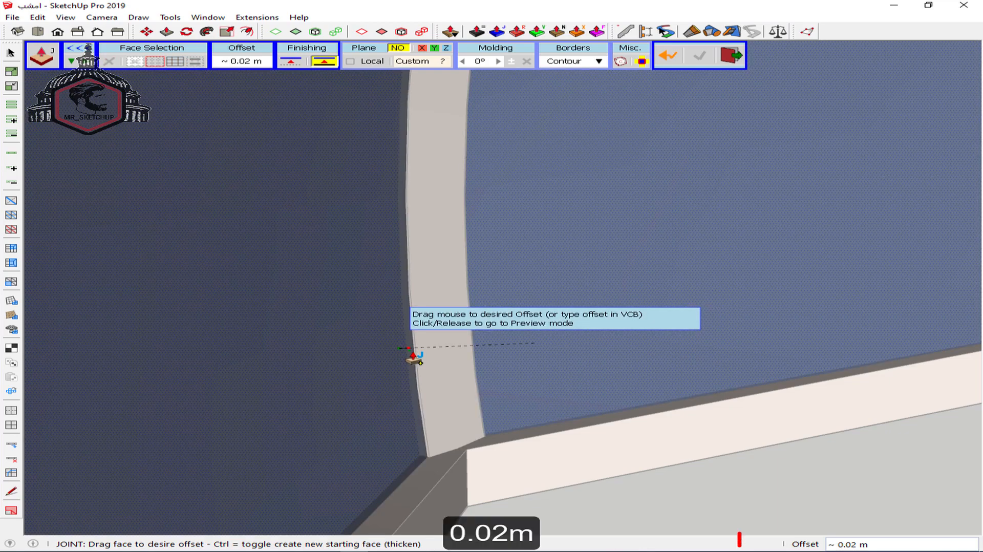
type(".02")
key("Return")
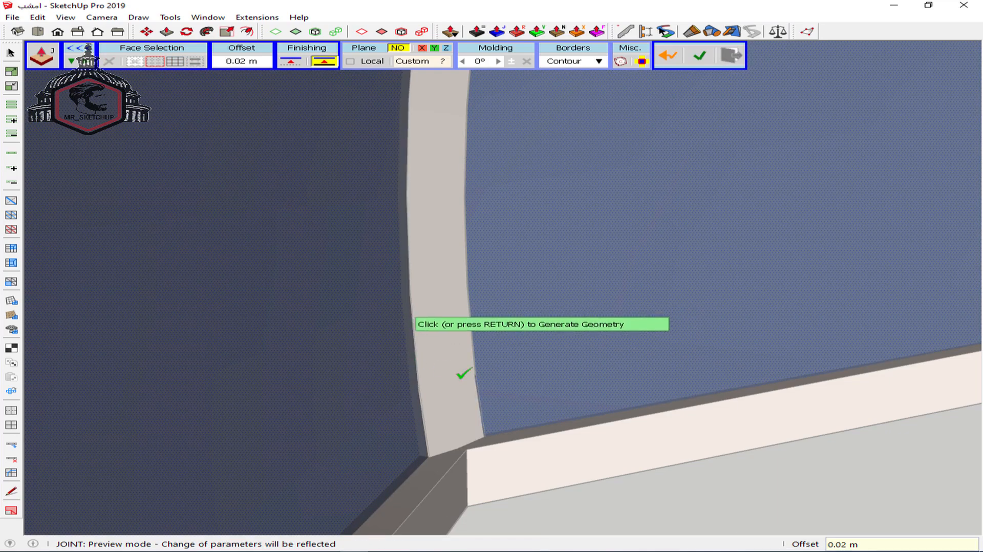
left_click(471, 367)
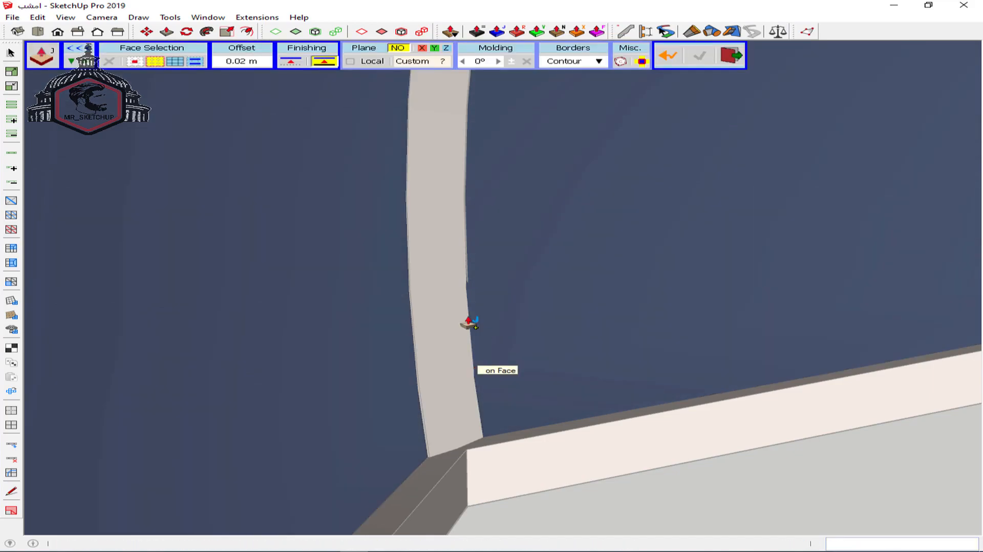
key("space")
- Move the canopy and framework about 4.23 m down the blue axis, using X-ray to align the stem base with the origin level
key("shift+z")
middle_click_drag(425, 319, 522, 273)
scroll(533, 280, "up", 3)
key("ctrl+a")
scroll(538, 361, "up", 3)
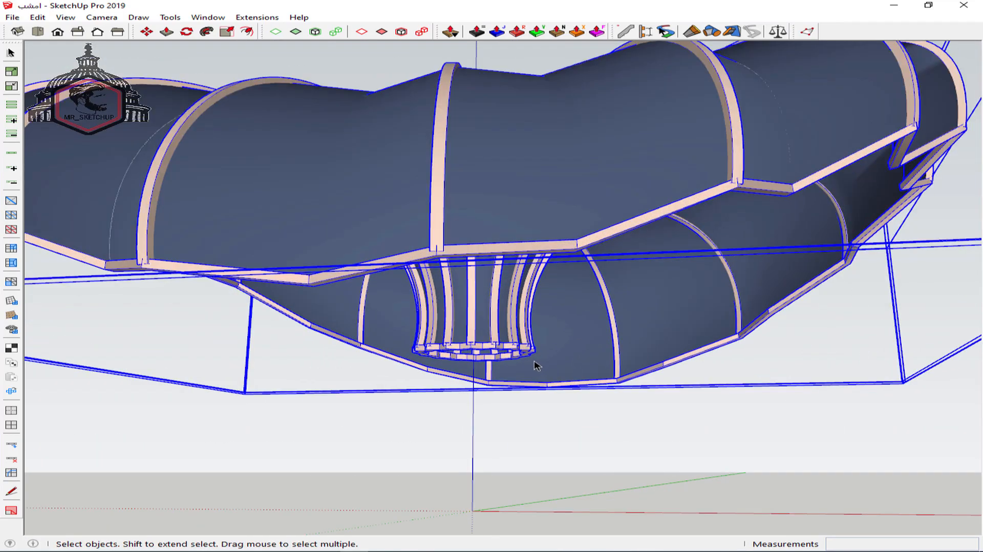
middle_click_drag(477, 374, 482, 388)
key("m")
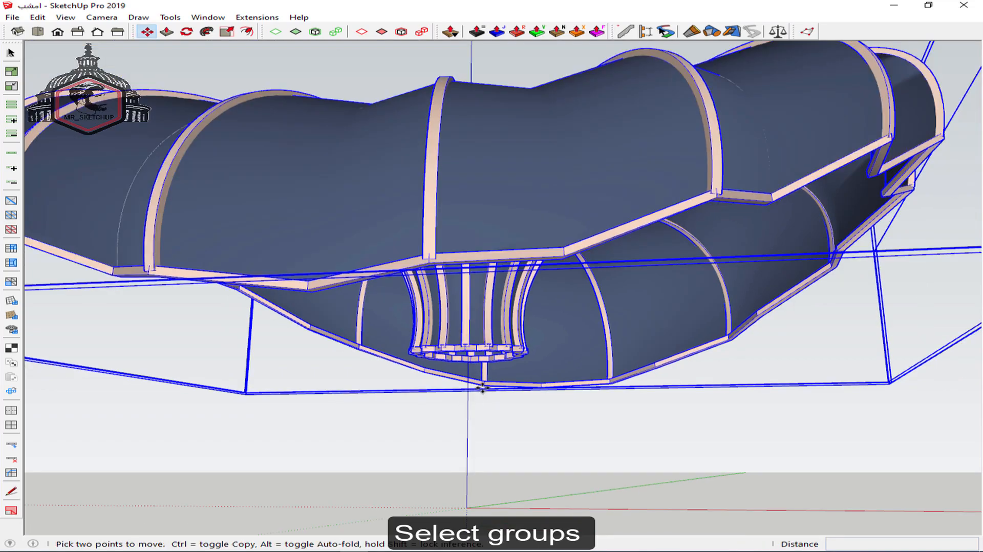
left_click(467, 351)
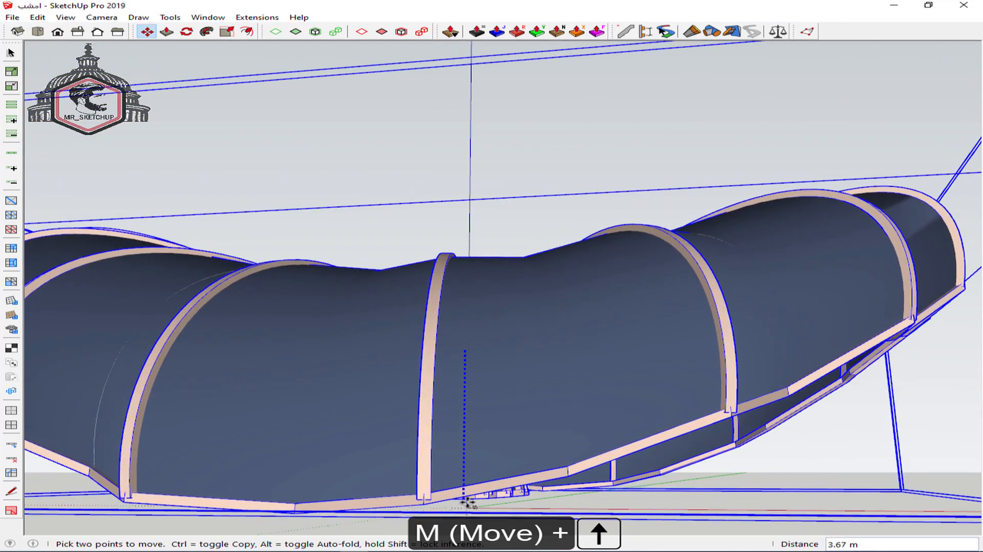
middle_click_drag(467, 503, 485, 370)
scroll(482, 371, "up", 6)
scroll(468, 372, "up", 3)
key("y")
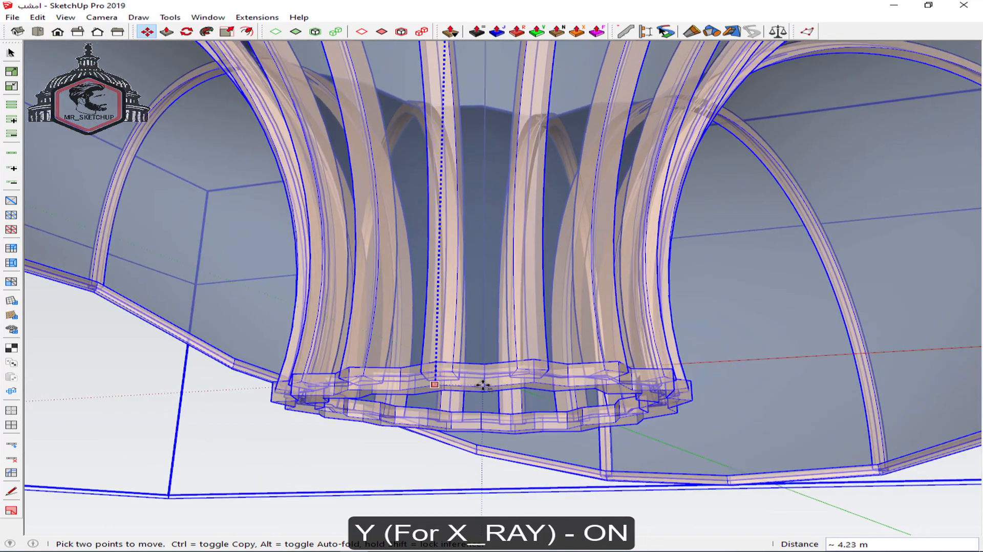
left_click(483, 379)
key("y")
scroll(483, 379, "down", 2)
scroll(483, 379, "down", 5)
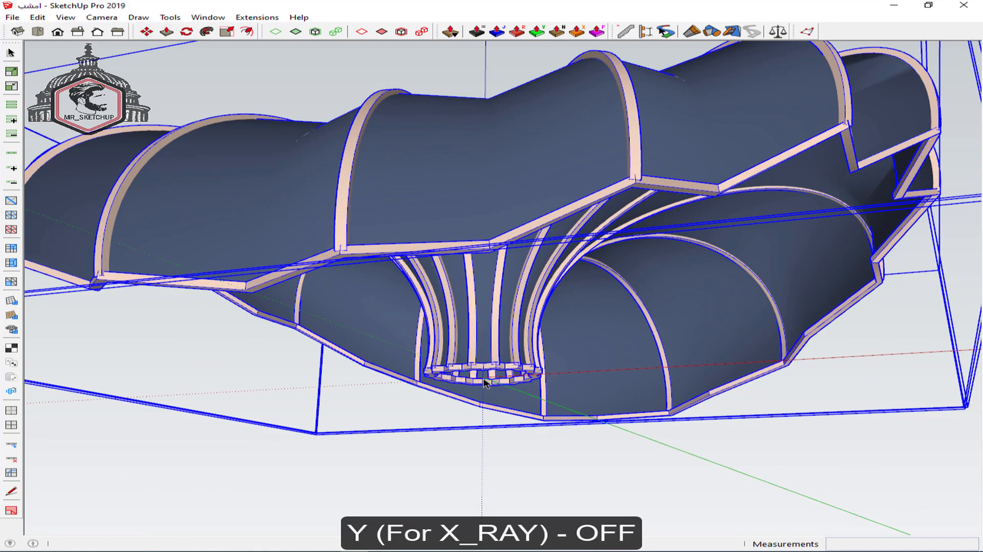
left_click(482, 464)
- Examine the assembled canopy from the front, the sides and above
scroll(482, 461, "down", 3)
middle_click_drag(438, 333, 567, 438)
scroll(607, 379, "down", 2)
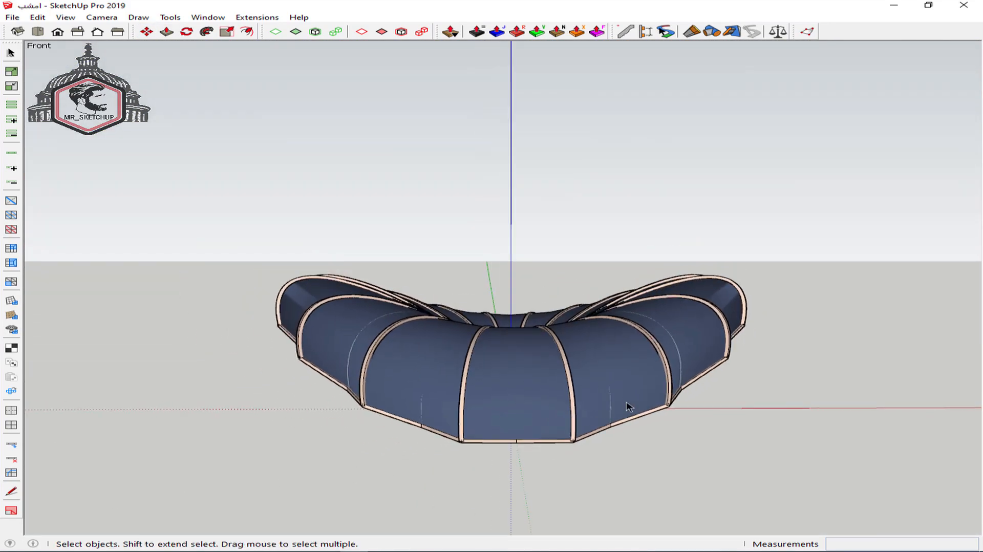
middle_click_drag(541, 399, 568, 404)
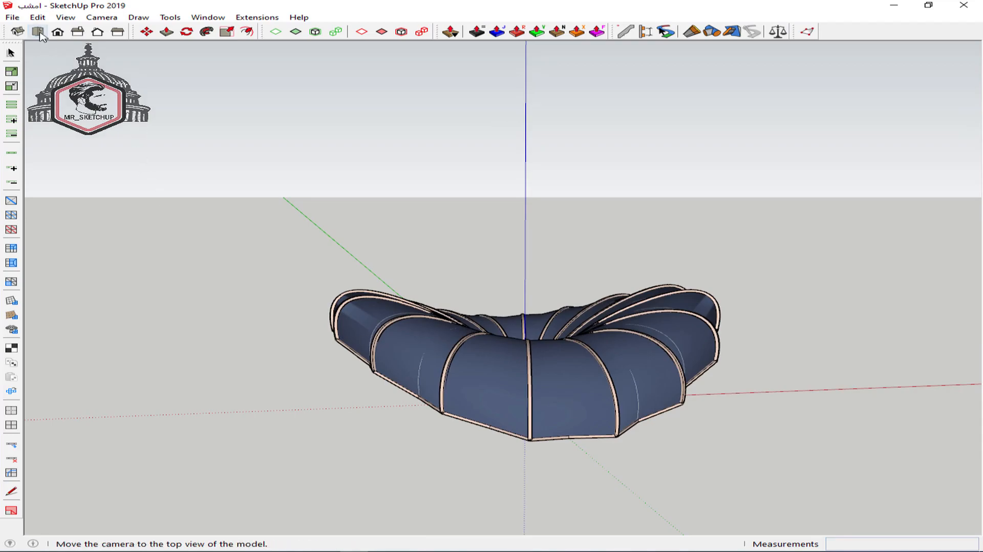
left_click(59, 32)
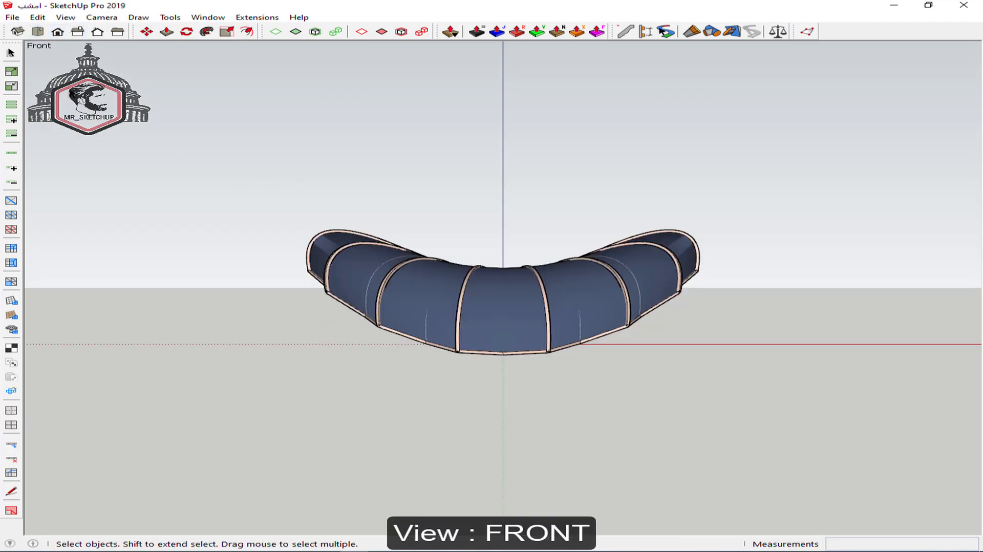
left_click(101, 18)
left_click(101, 19)
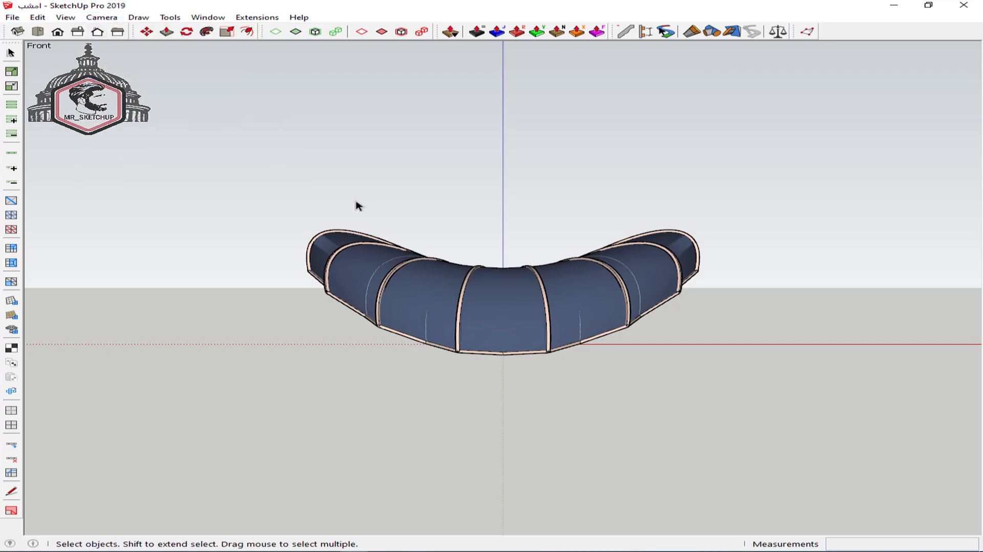
middle_click_drag(642, 250, 275, 256)
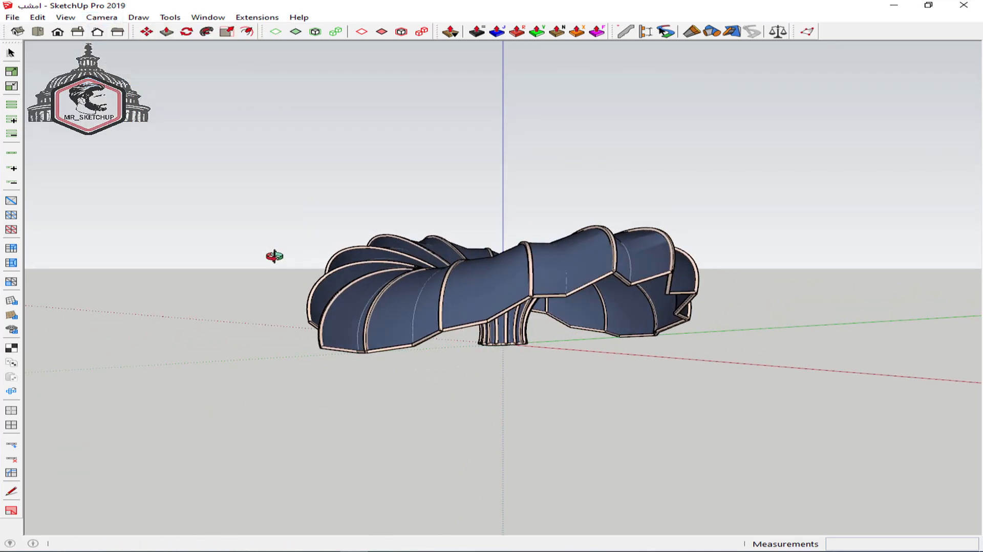
middle_click_drag(683, 264, 877, 278)
middle_click_drag(542, 286, 661, 474)
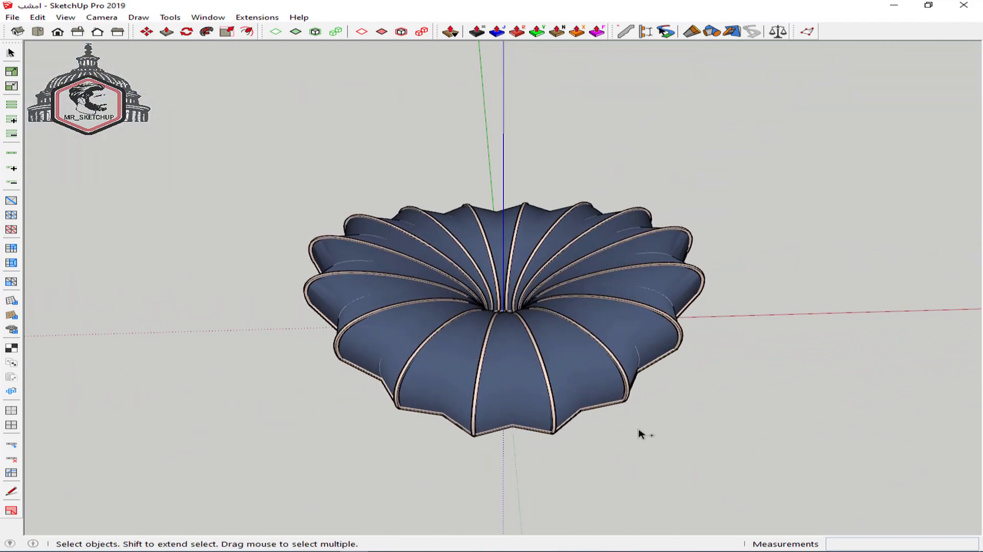
- Rotate the whole model 90 degrees about the vertical axis at the origin and set the front view
key("ctrl+a")
key("q")
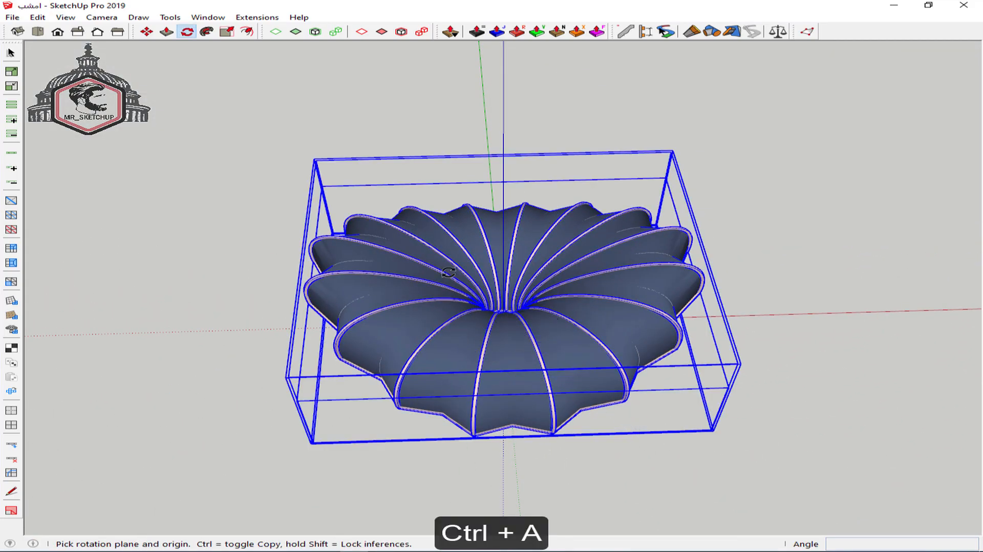
middle_click_drag(448, 272, 450, 279)
scroll(449, 278, "up", 6)
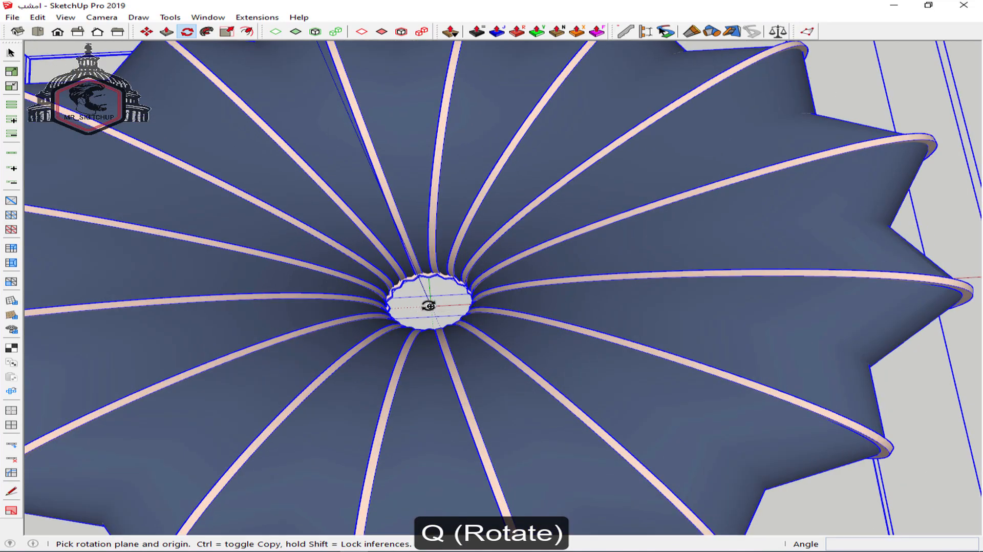
left_click(430, 306)
left_click(449, 306)
type("90")
key("Return")
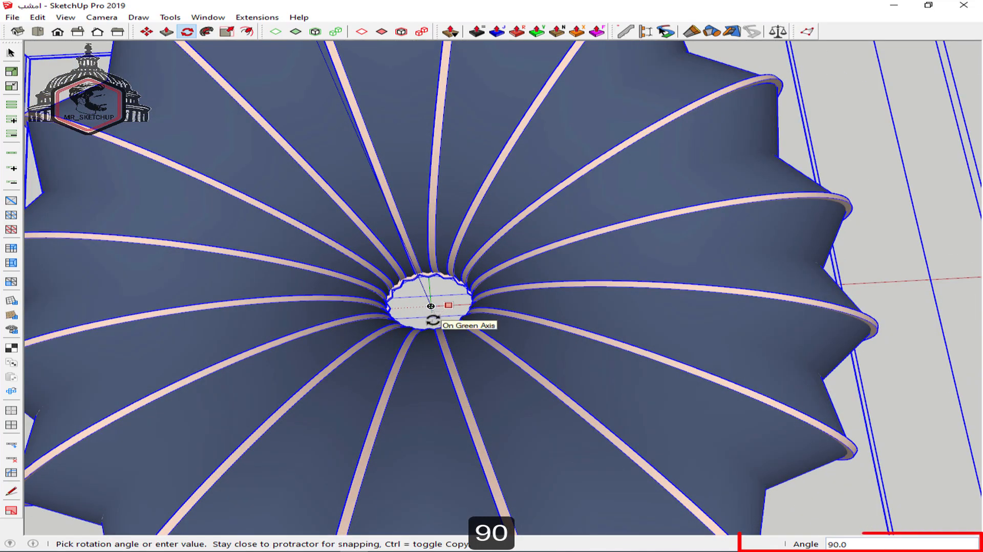
key("space")
scroll(481, 299, "down", 1)
left_click(878, 218)
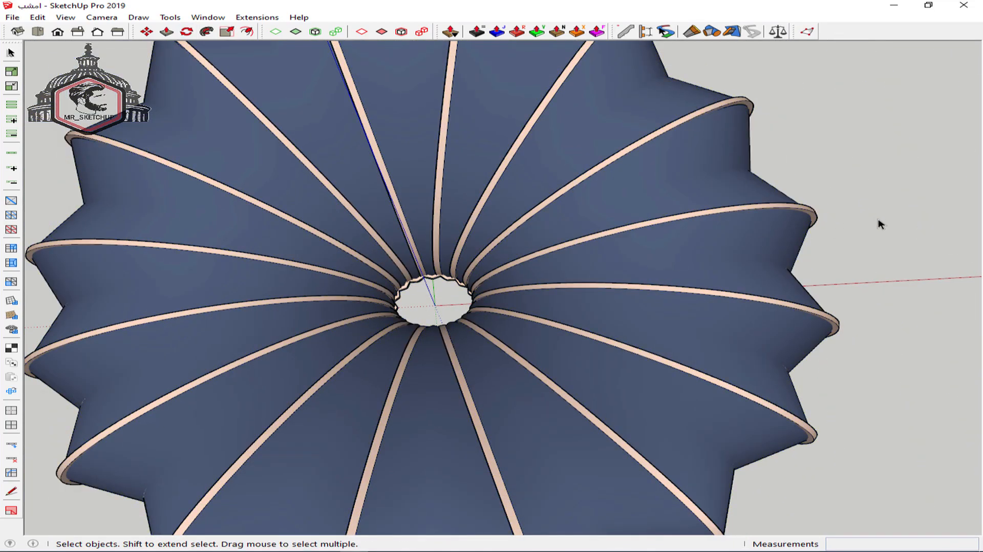
left_click(58, 31)
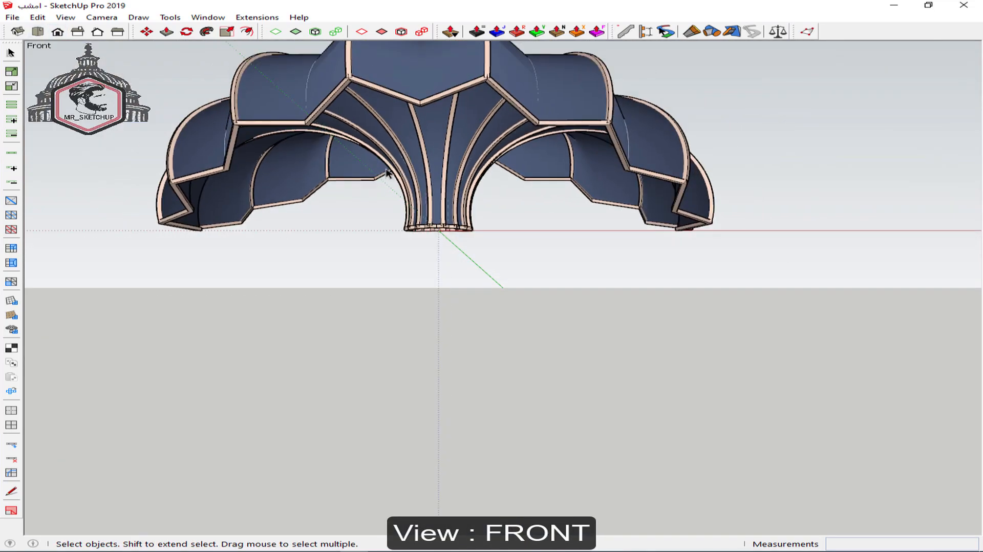